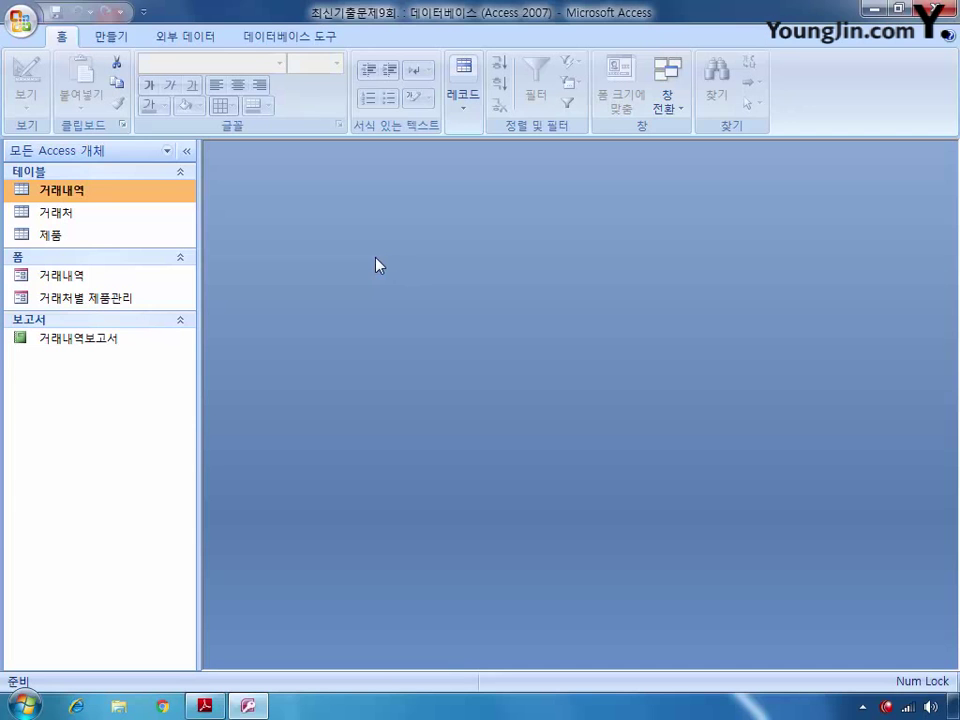
Step: Open the 거래내역 table in design view, close the property sheet and maximize the table window
right_click(95, 200)
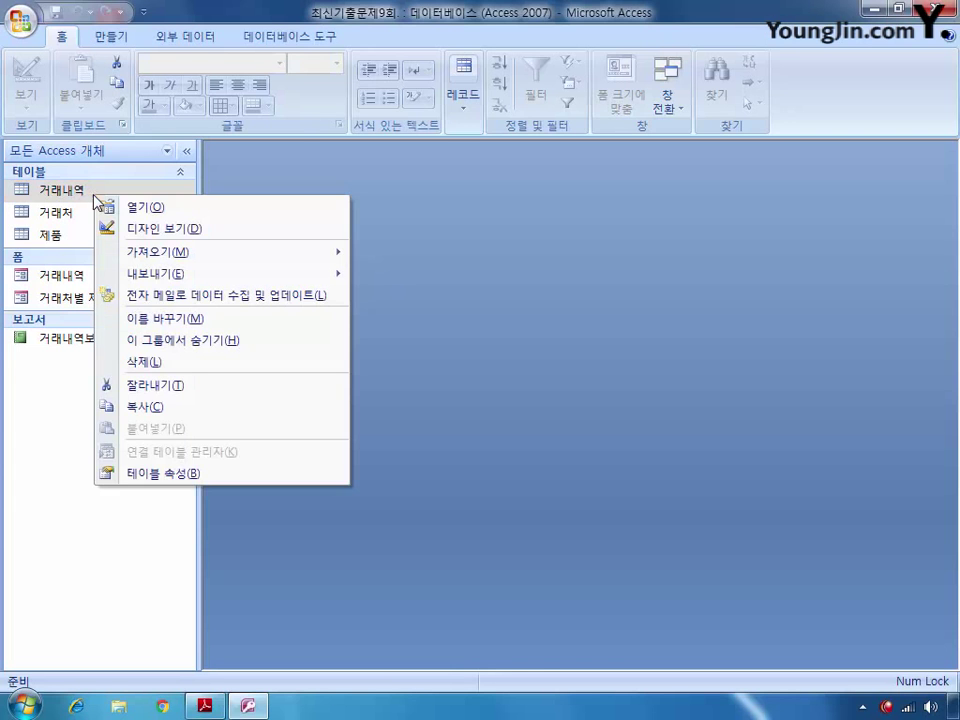
click(150, 228)
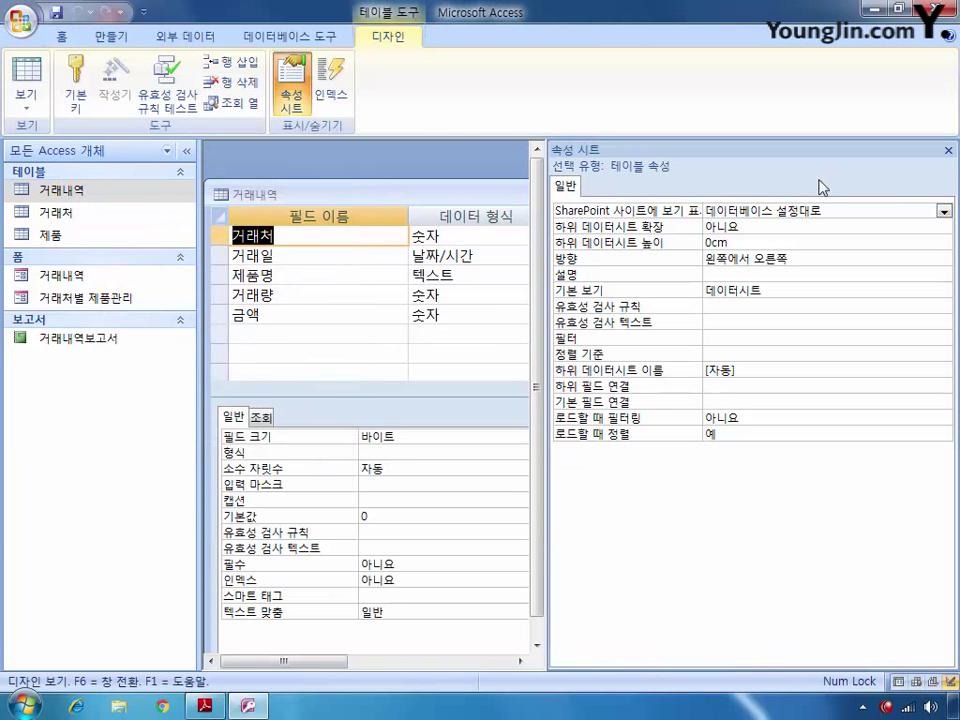
click(948, 150)
double_click(521, 195)
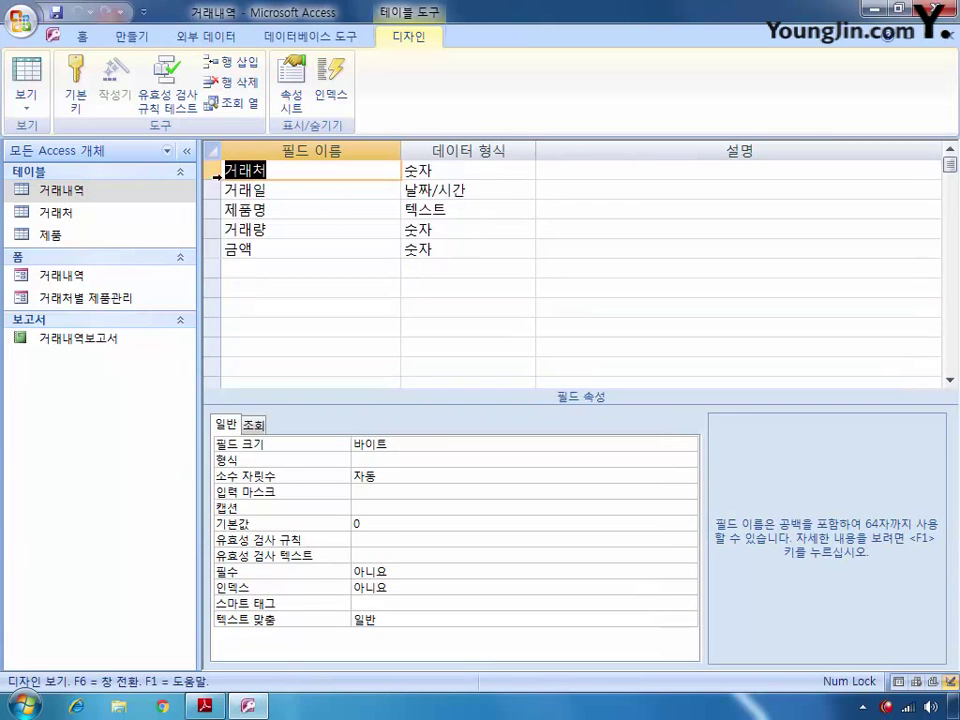
Step: Set the 거래처, 거래일 and 제품명 fields together as the primary key of the 거래내역 table
click(310, 189)
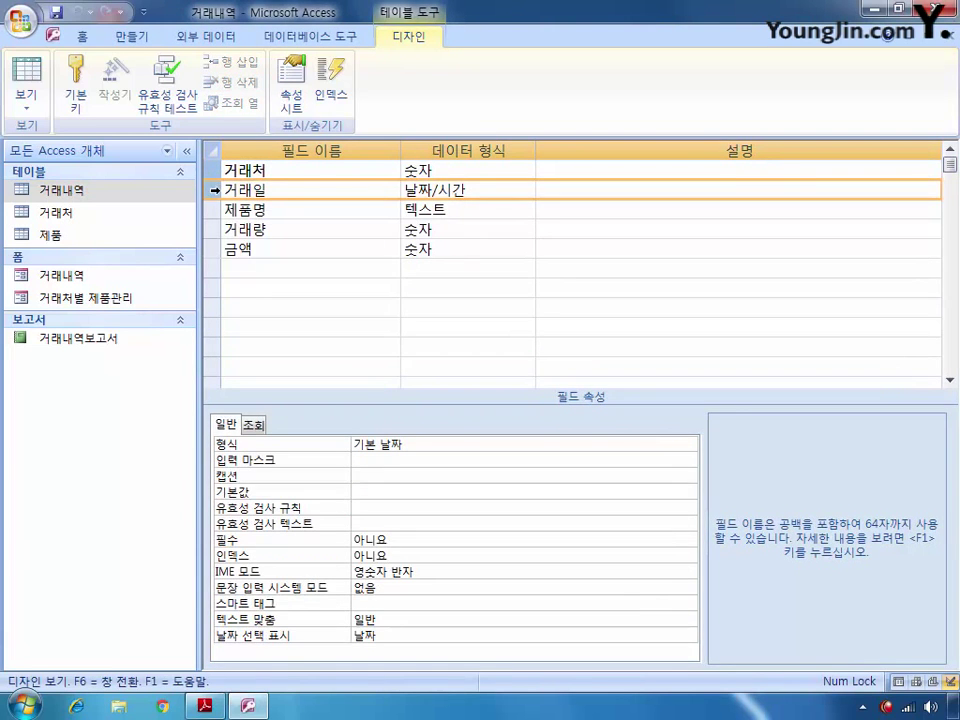
click(212, 211)
click(77, 85)
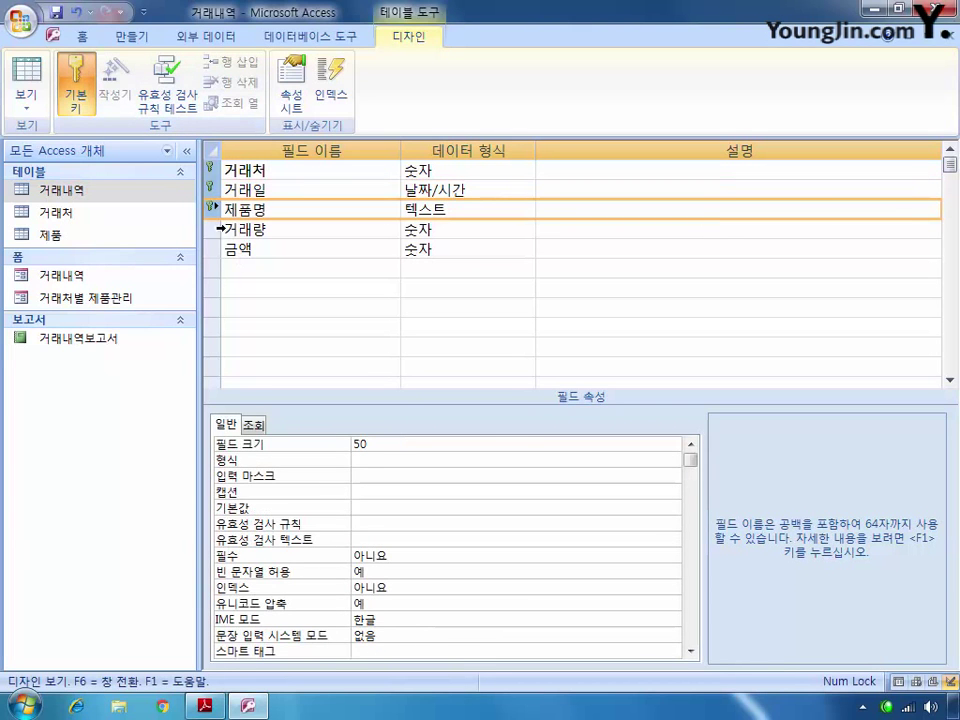
Step: Set the default value of the 거래일 field to now()
click(218, 190)
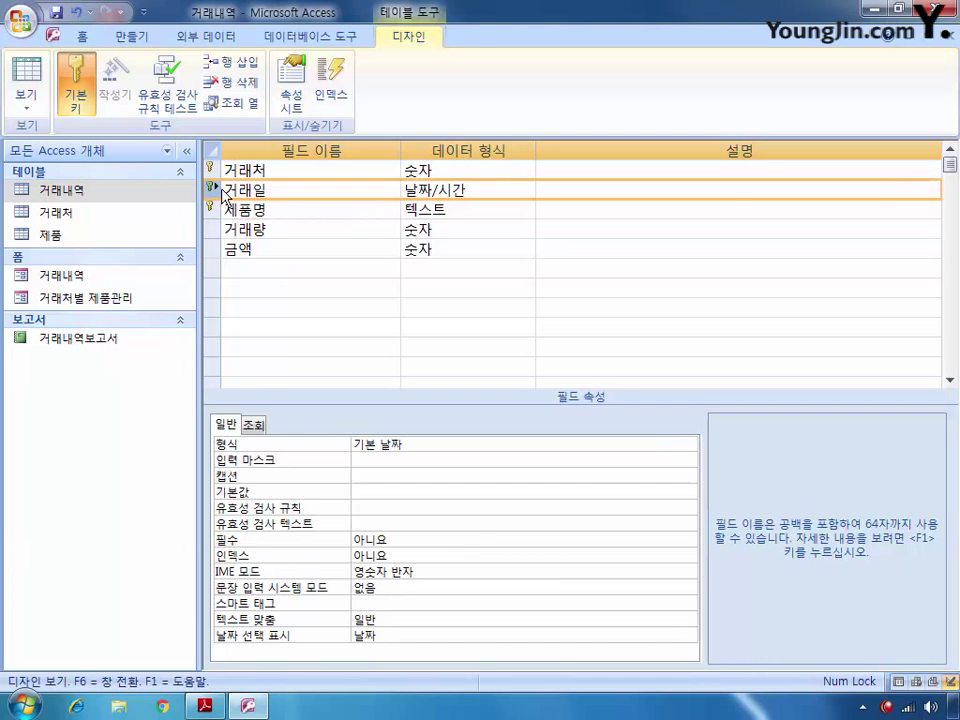
click(409, 446)
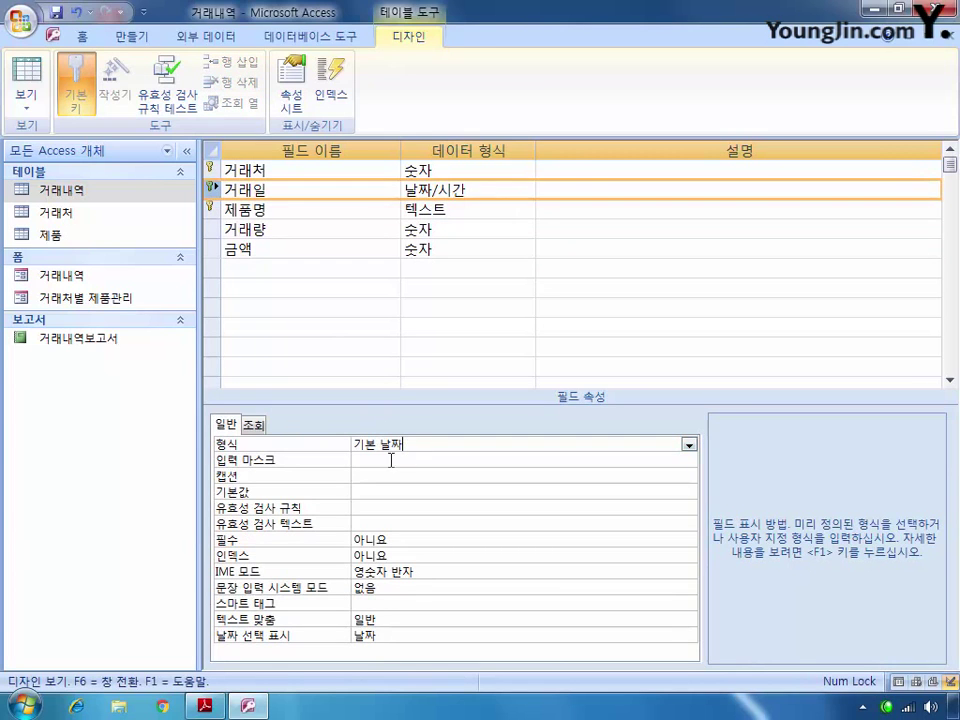
click(372, 492)
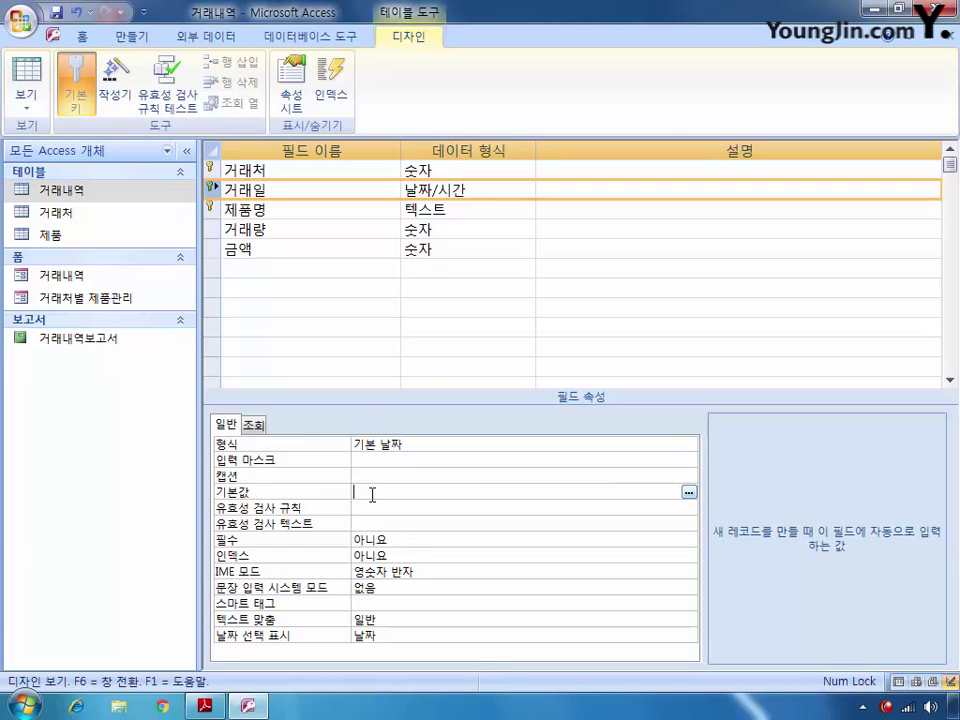
text(now())
Step: Set the 거래량 field's size to 정수 and its validation rule to >=0
click(222, 232)
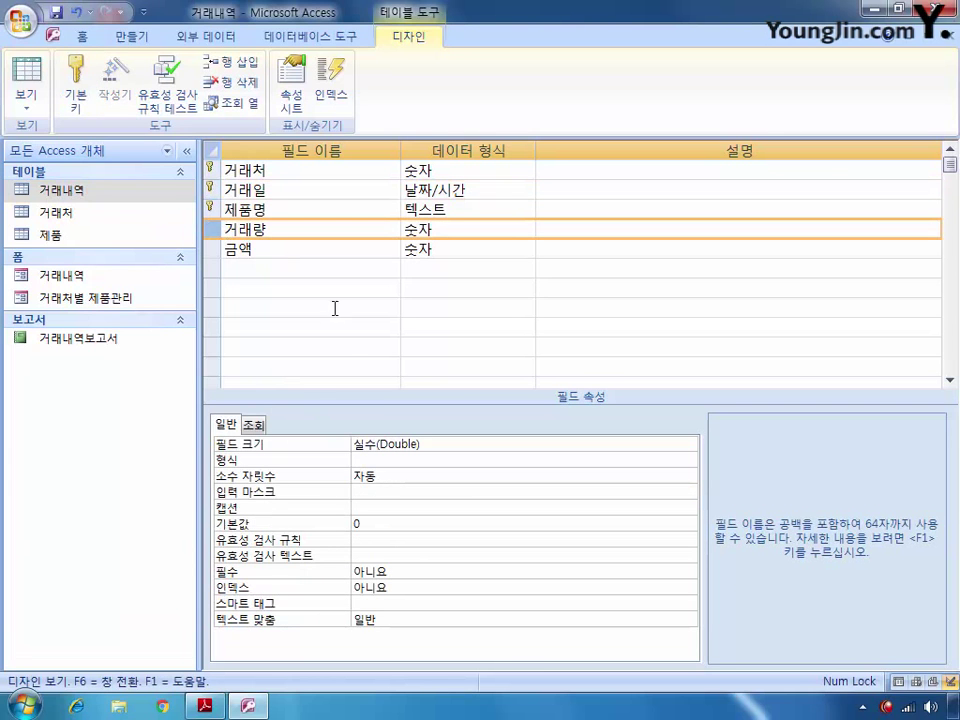
click(448, 444)
click(689, 446)
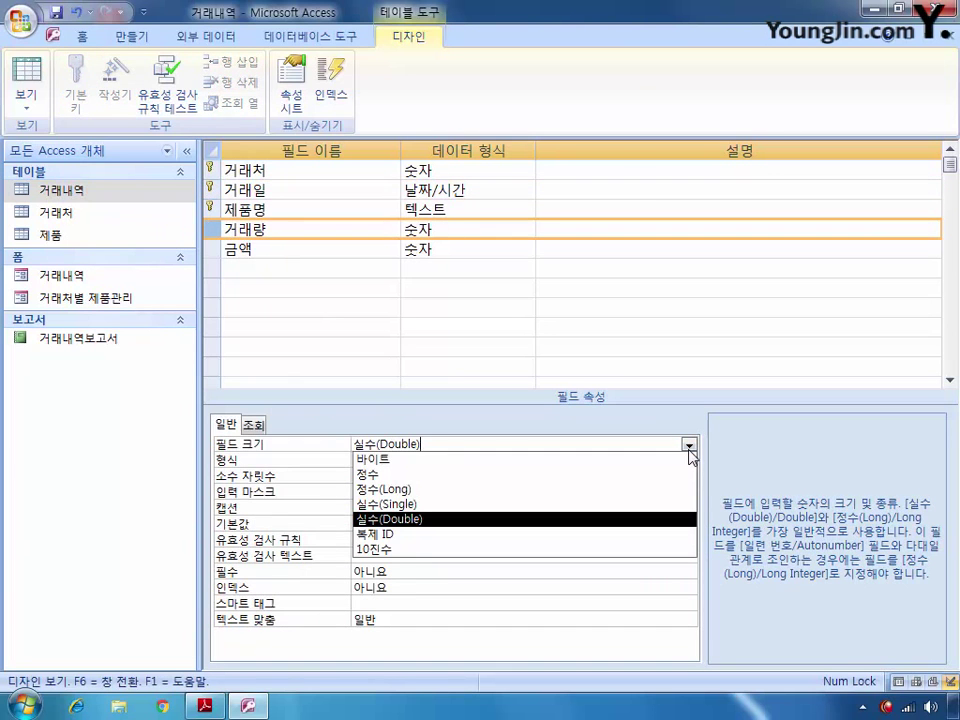
click(634, 476)
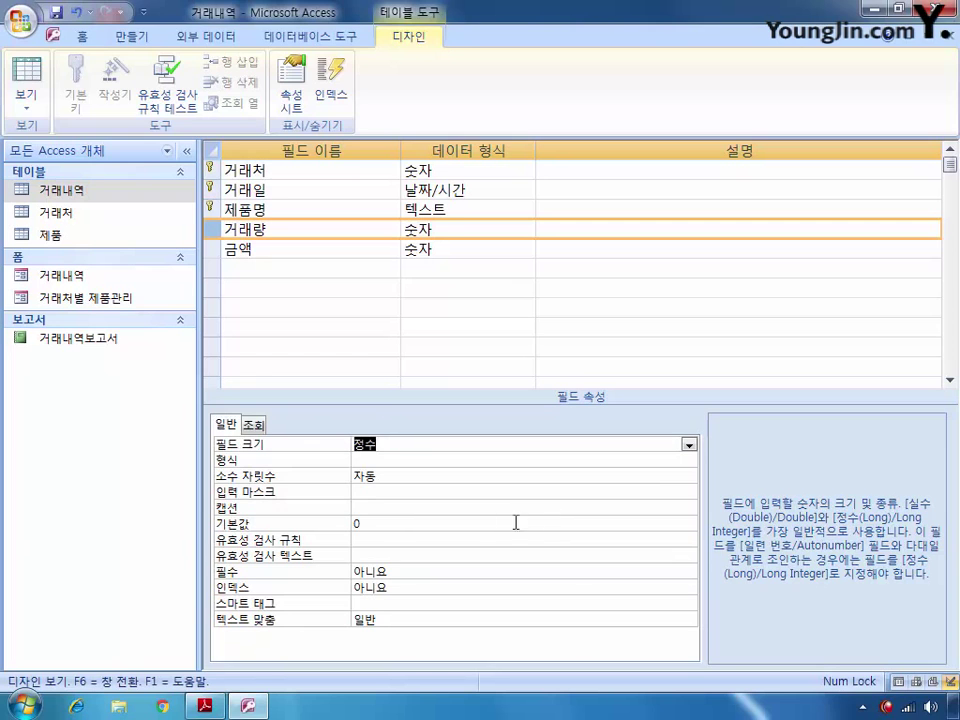
click(384, 541)
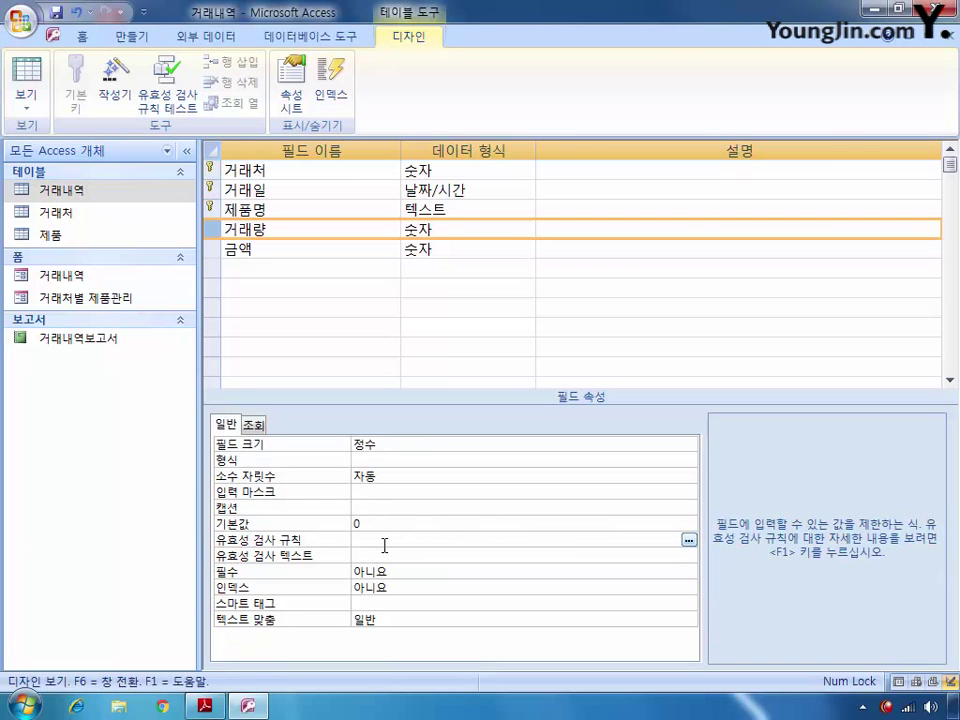
text(>=0)
Step: Close the 거래내역 table, saving the design changes and accepting the data loss and validation warnings
click(944, 40)
click(371, 400)
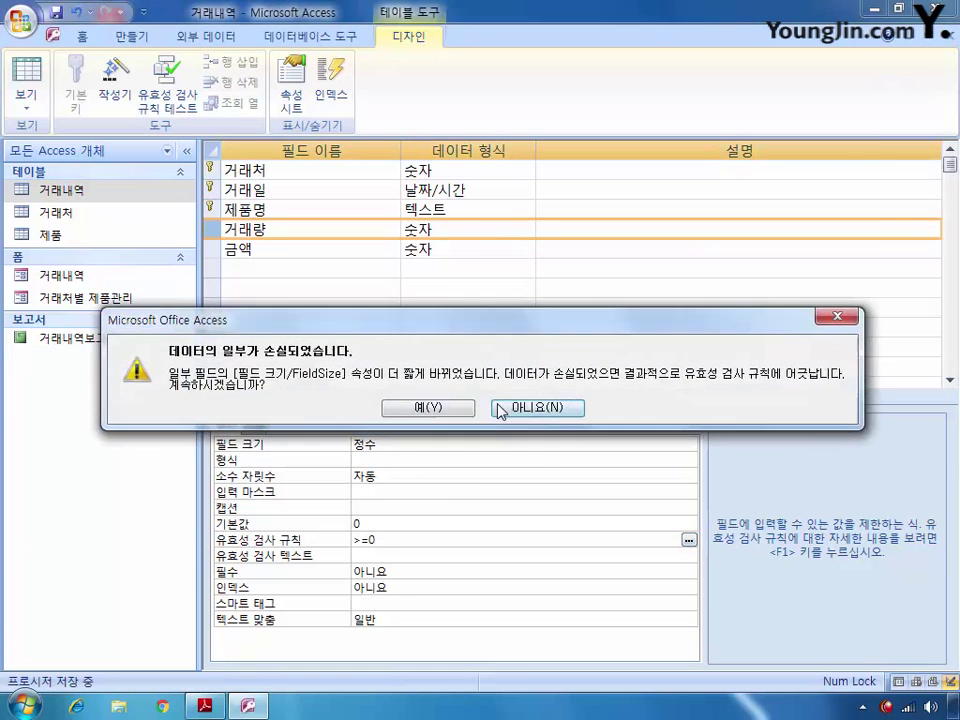
click(425, 408)
click(415, 408)
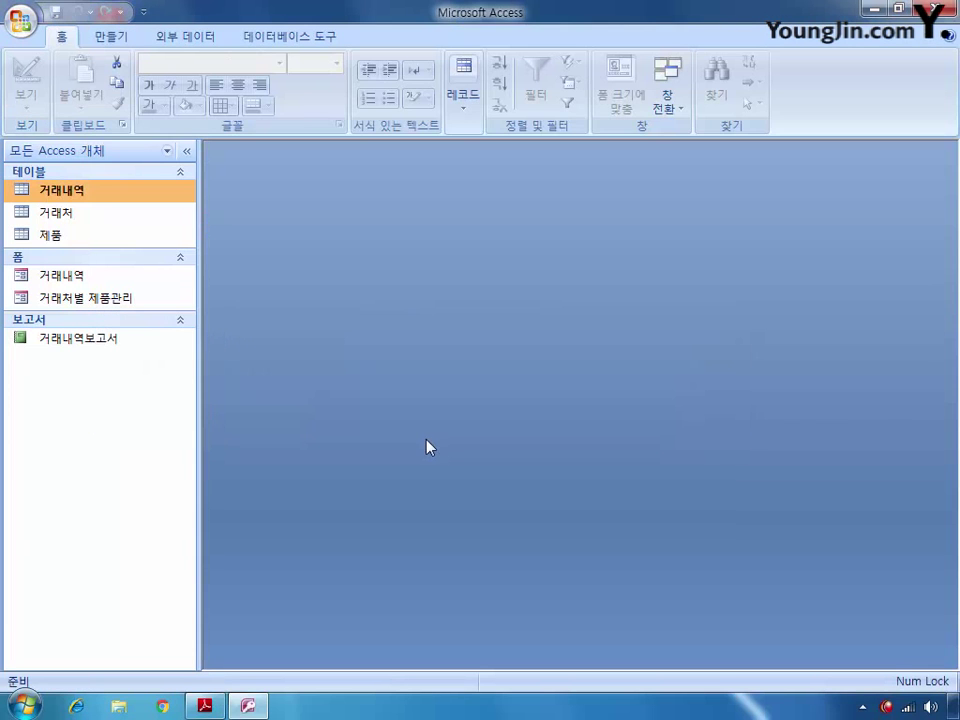
Step: Open the 거래처 table in design view and maximize its window
click(75, 221)
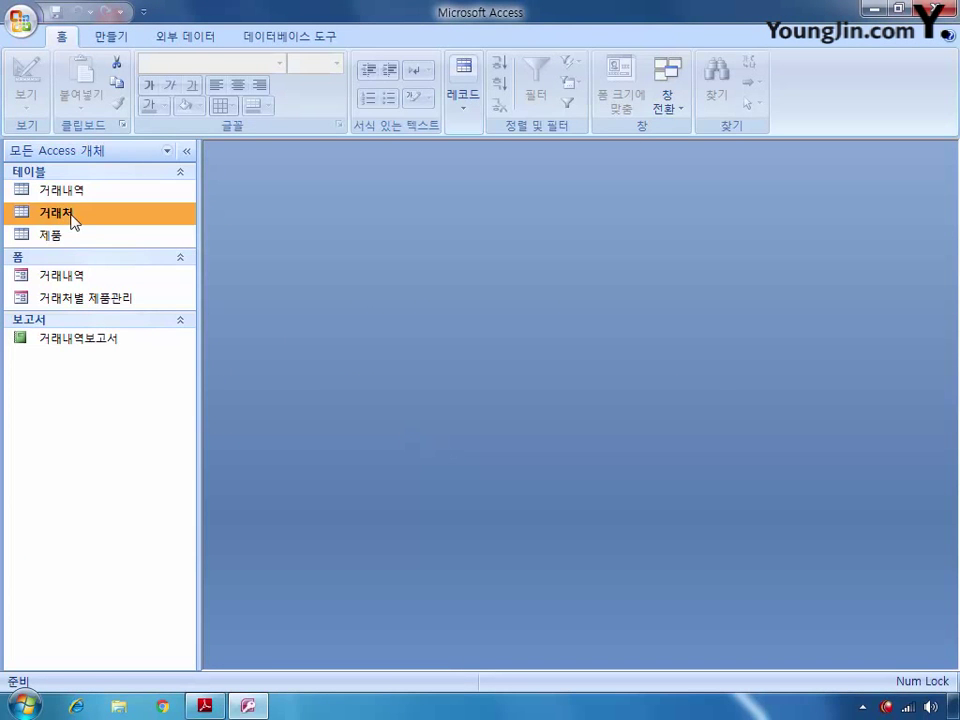
right_click(75, 213)
click(132, 248)
double_click(418, 196)
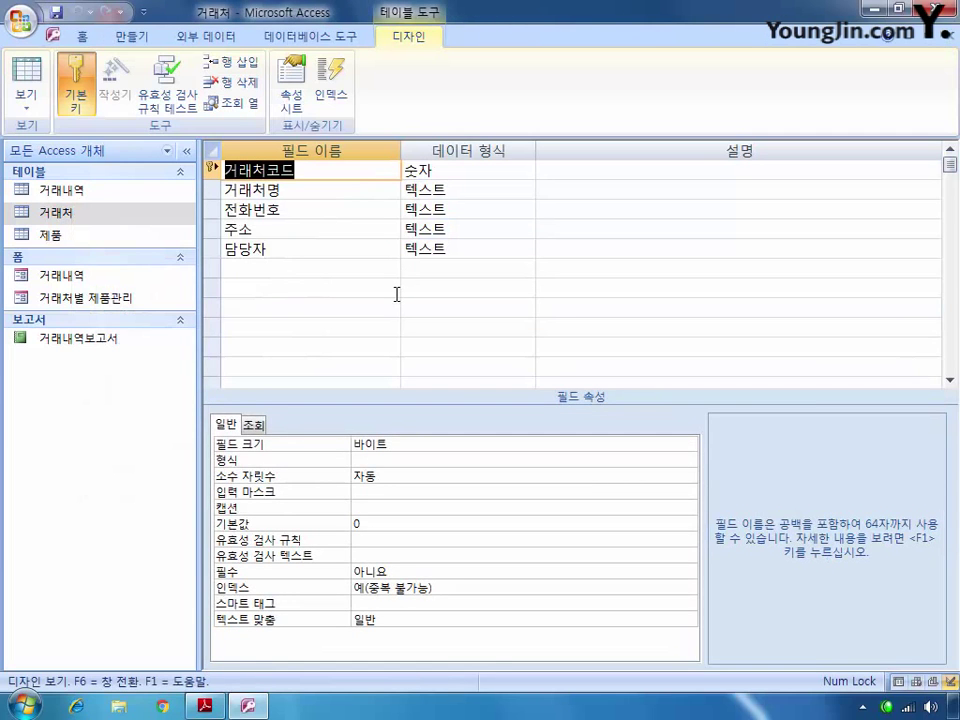
Step: Index the 거래처명 field with the duplicates-allowed option 예(중복 가능)
click(213, 198)
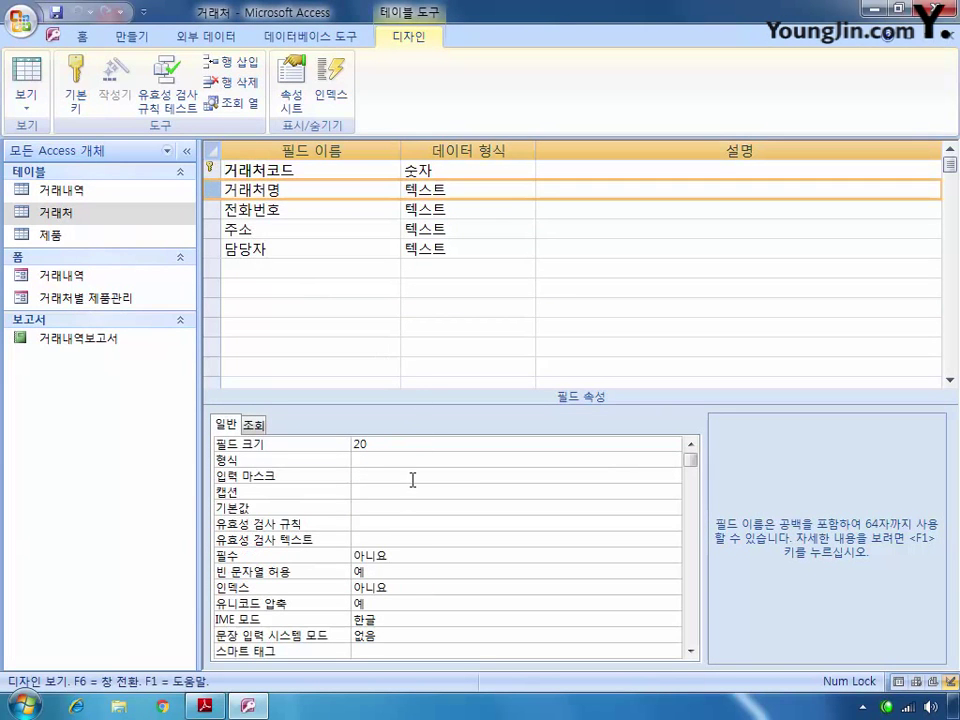
click(407, 587)
click(673, 588)
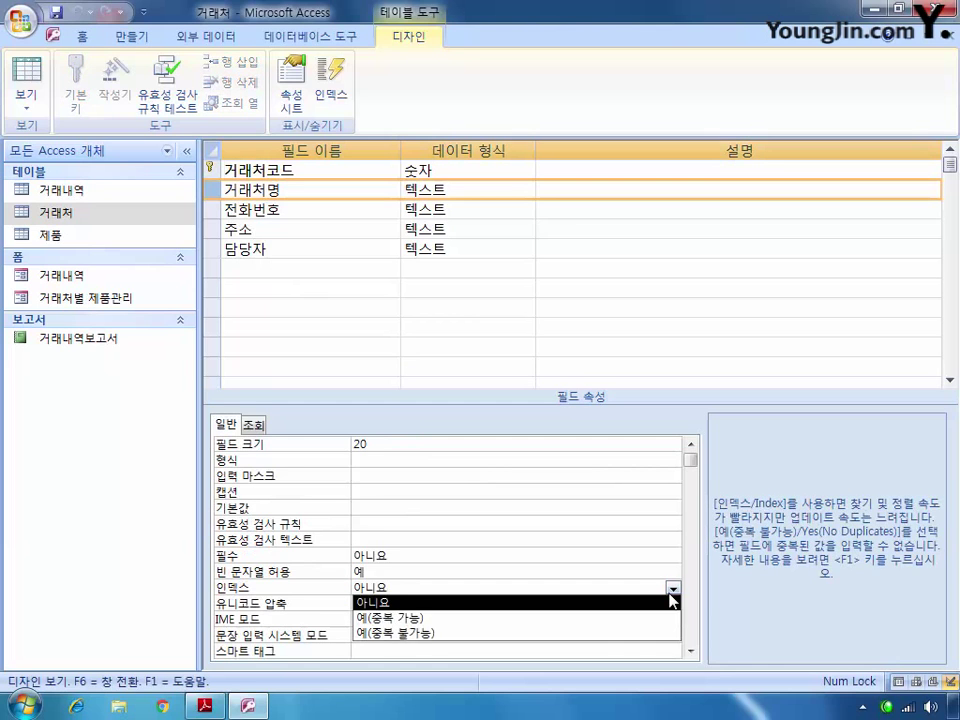
click(618, 619)
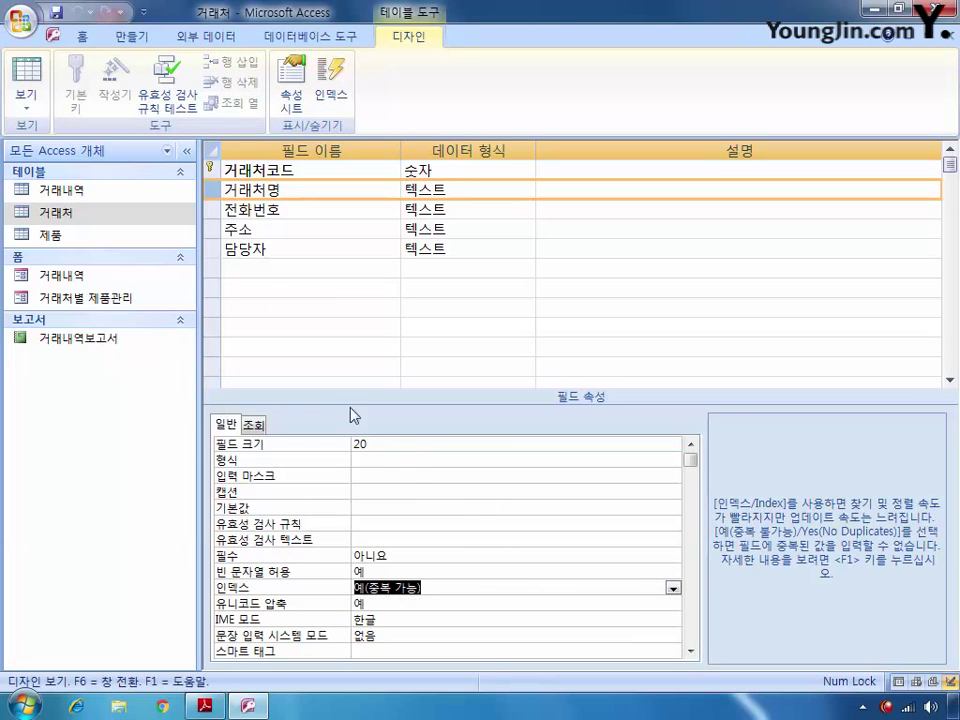
Step: Set the 전화번호 field's input mask to 0000-0000;0;0000-0000, and close the 거래처 table with its changes saved
click(218, 214)
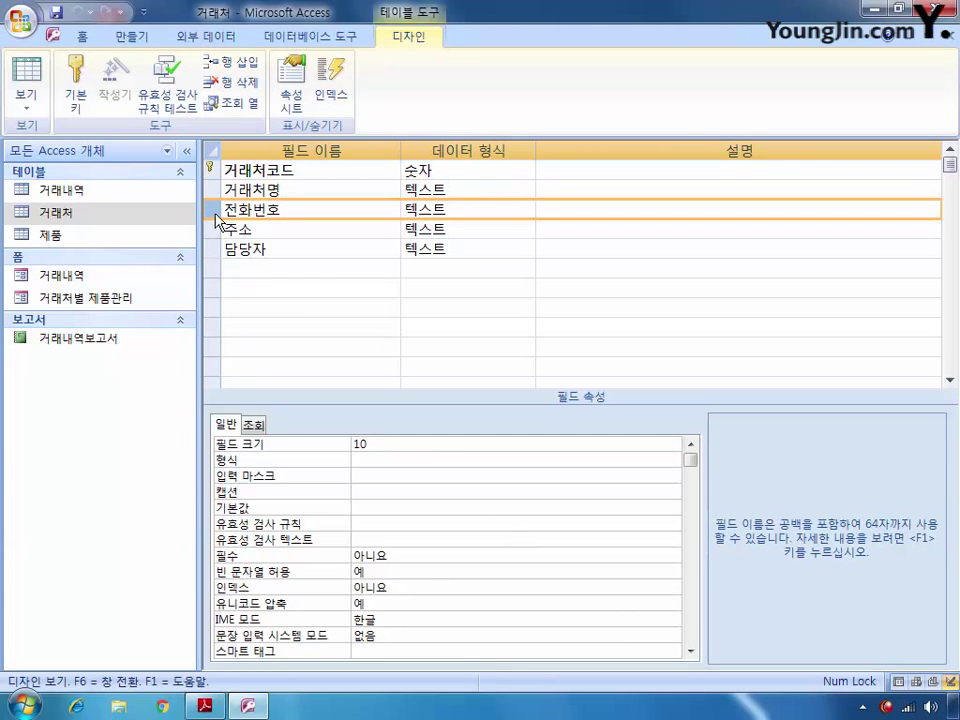
click(410, 476)
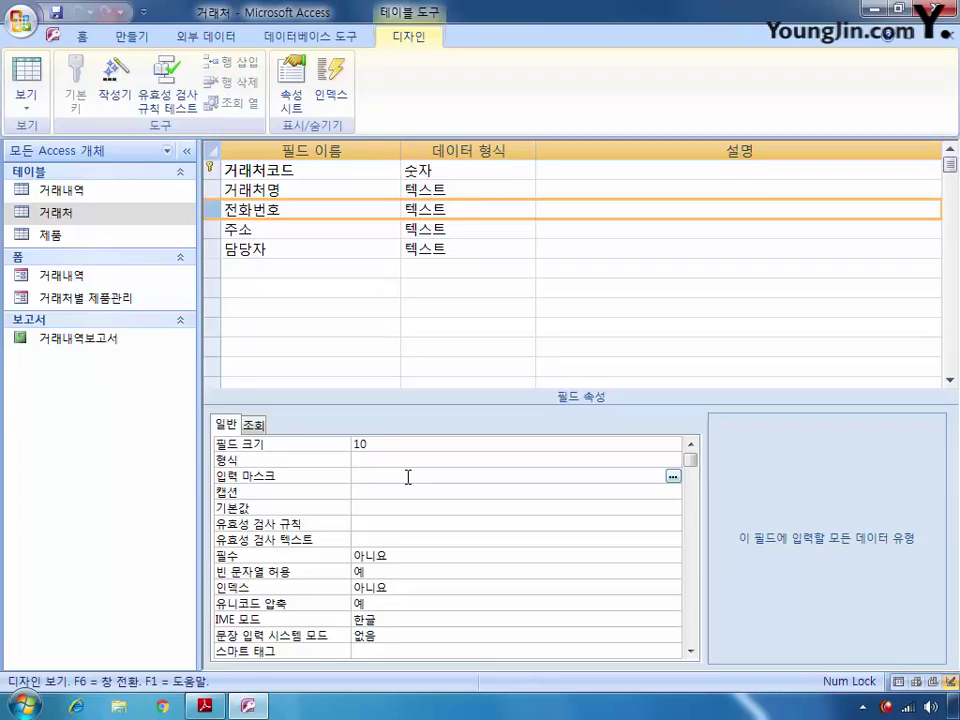
text(0000-0000;0;0000-0000)
click(945, 36)
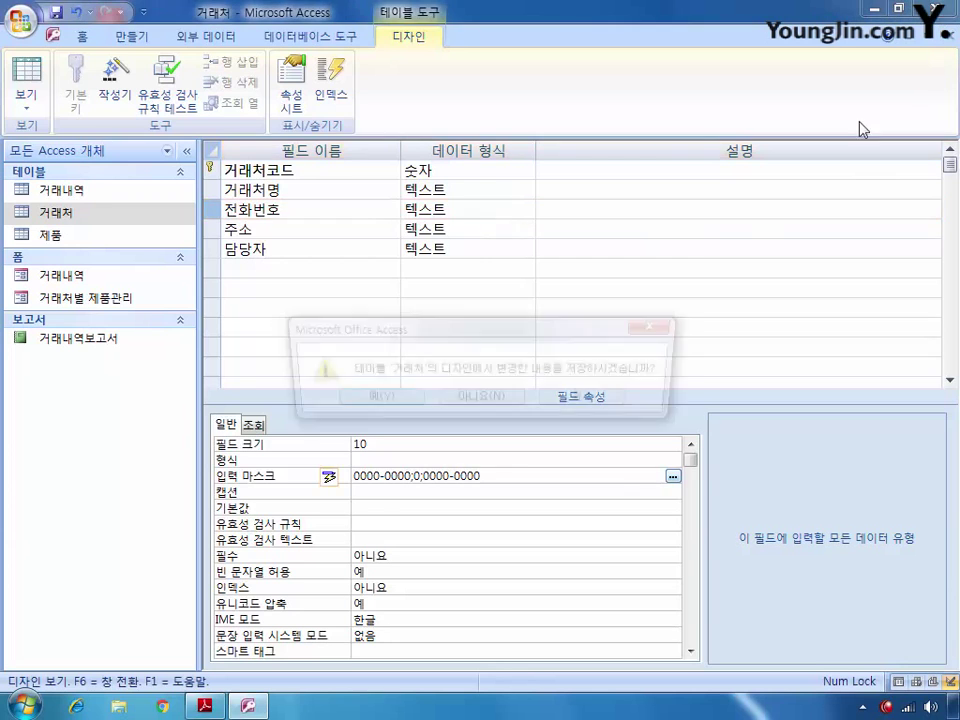
click(388, 401)
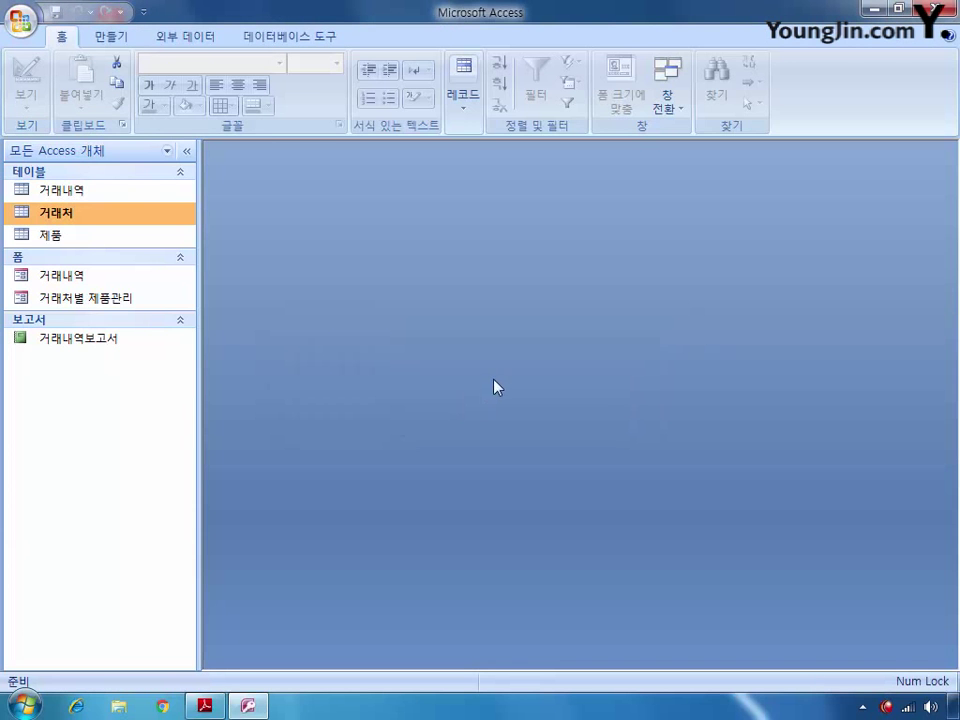
Step: Open the database relationships and add the 거래처, 거래내역 and 제품 tables to the layout
click(275, 36)
click(257, 86)
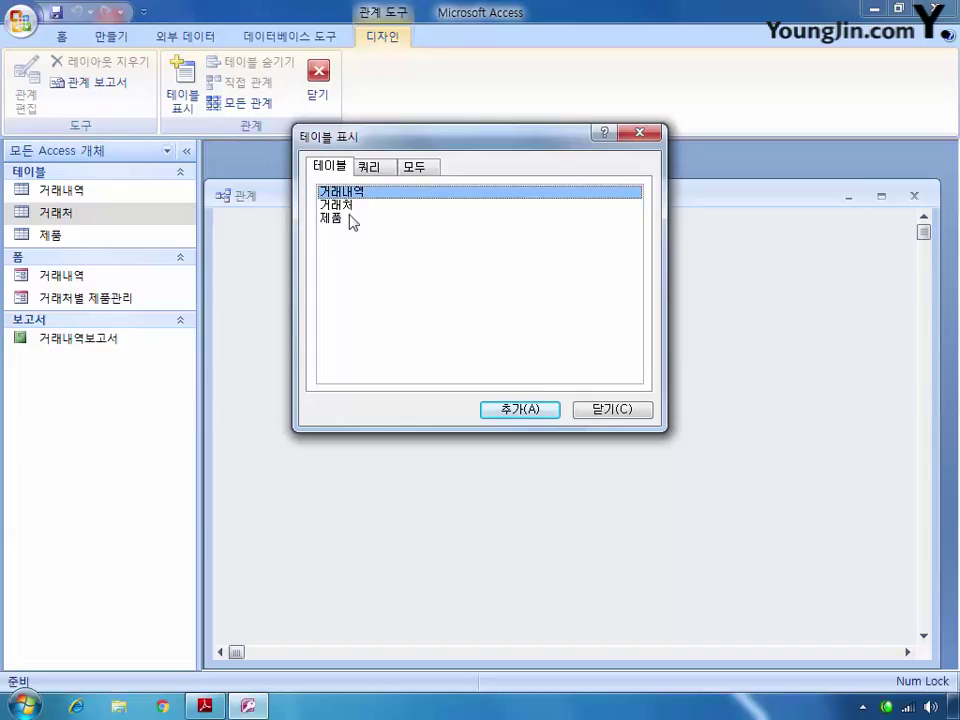
double_click(340, 206)
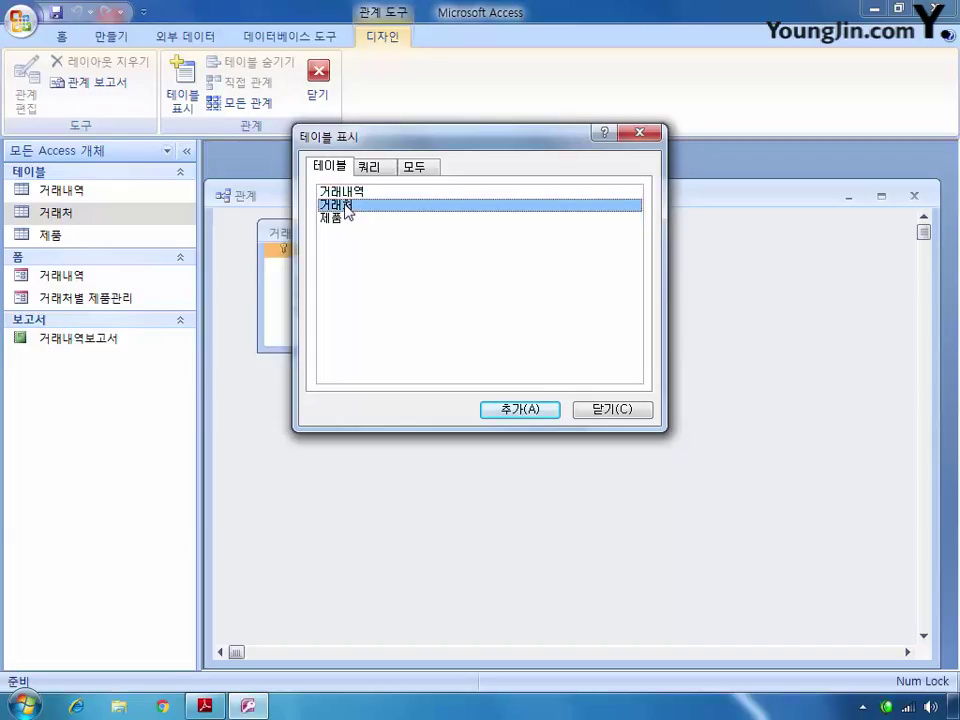
double_click(345, 208)
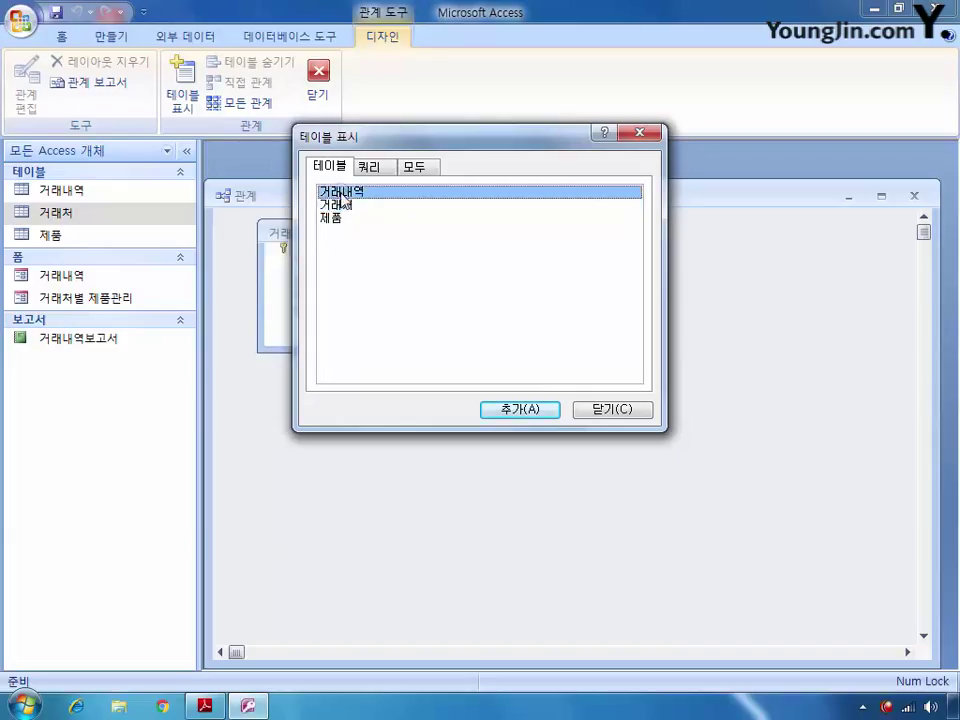
double_click(338, 222)
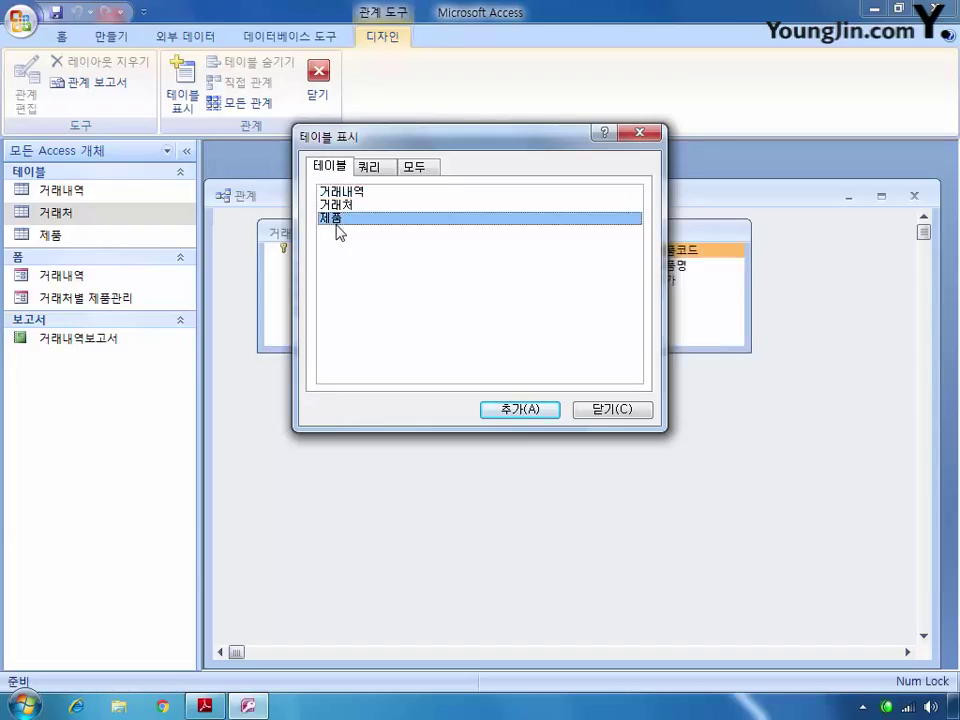
click(600, 411)
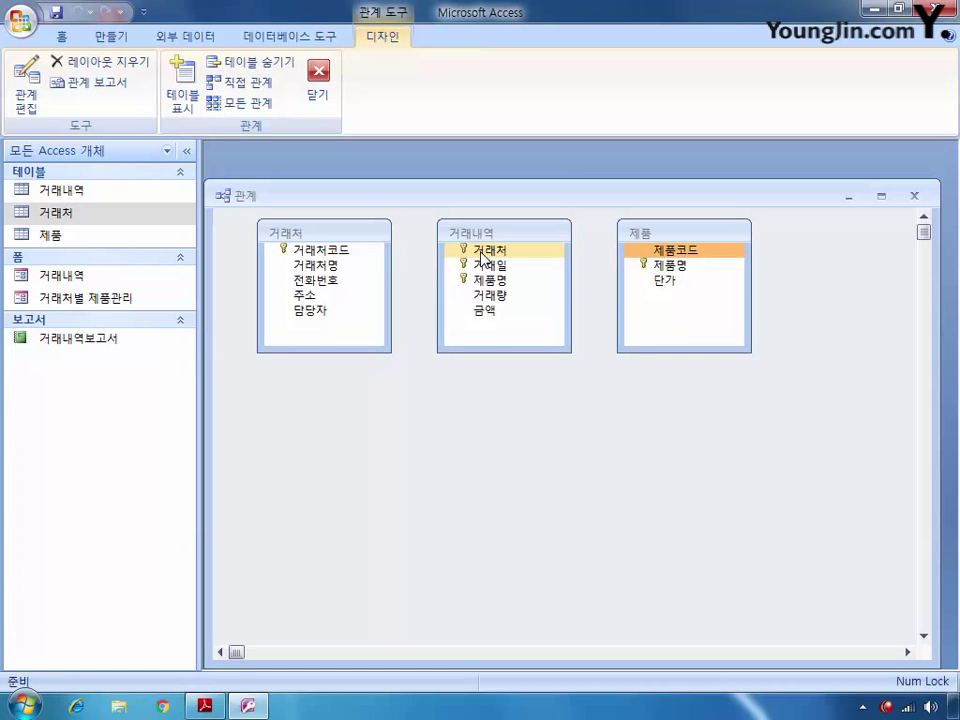
Step: Relate 거래처 in the 거래내역 table to 거래처코드 in the 거래처 table, with referential integrity and cascading field updates
drag(483, 258, 340, 250)
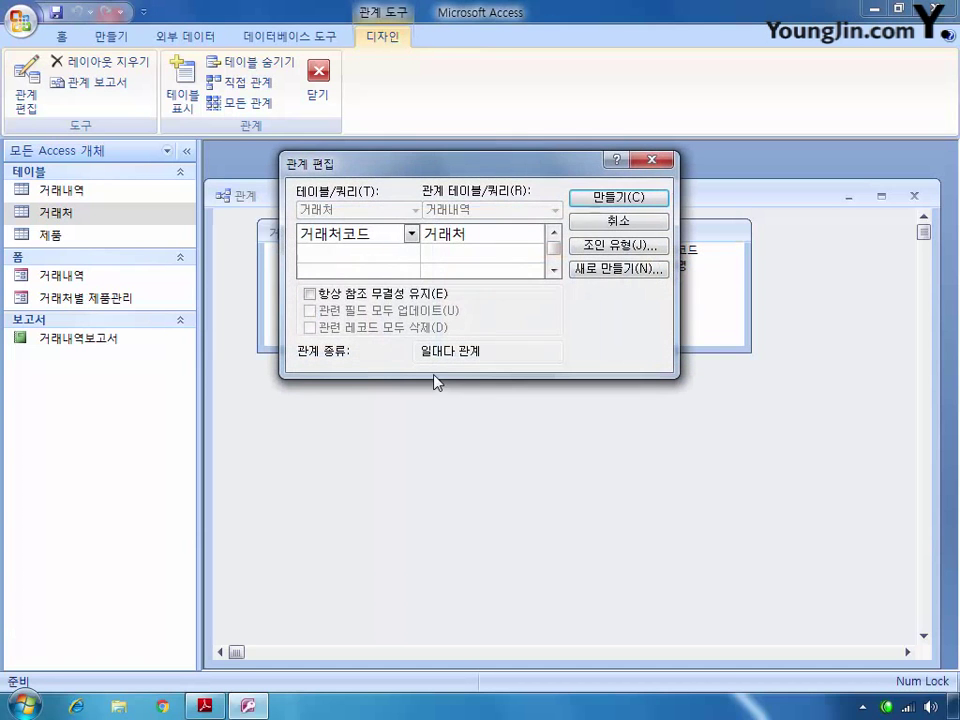
click(357, 293)
click(357, 310)
click(630, 198)
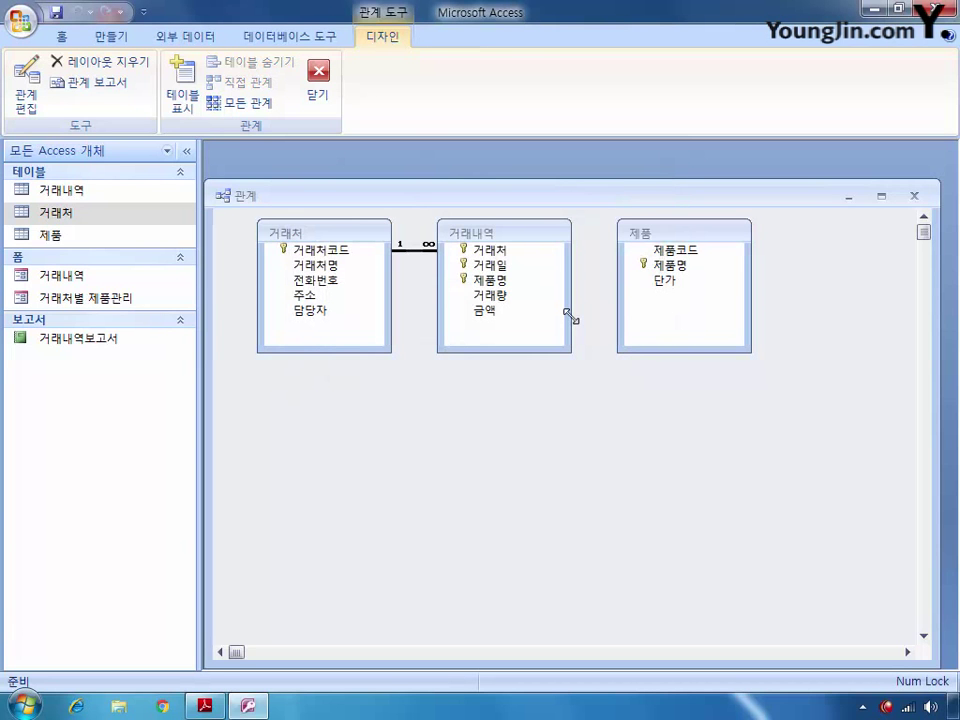
Step: Relate 제품명 in 거래내역 to 제품명 in 제품 with referential integrity and cascading updates, and close the relationships with the layout saved
click(540, 297)
drag(490, 280, 656, 266)
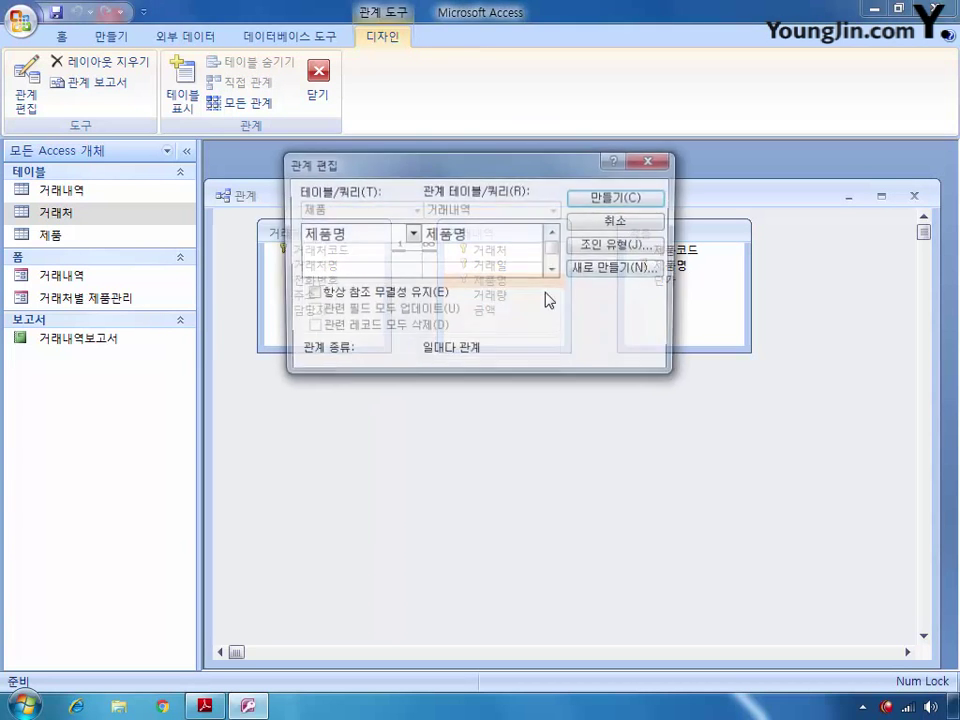
click(314, 292)
click(314, 308)
click(615, 198)
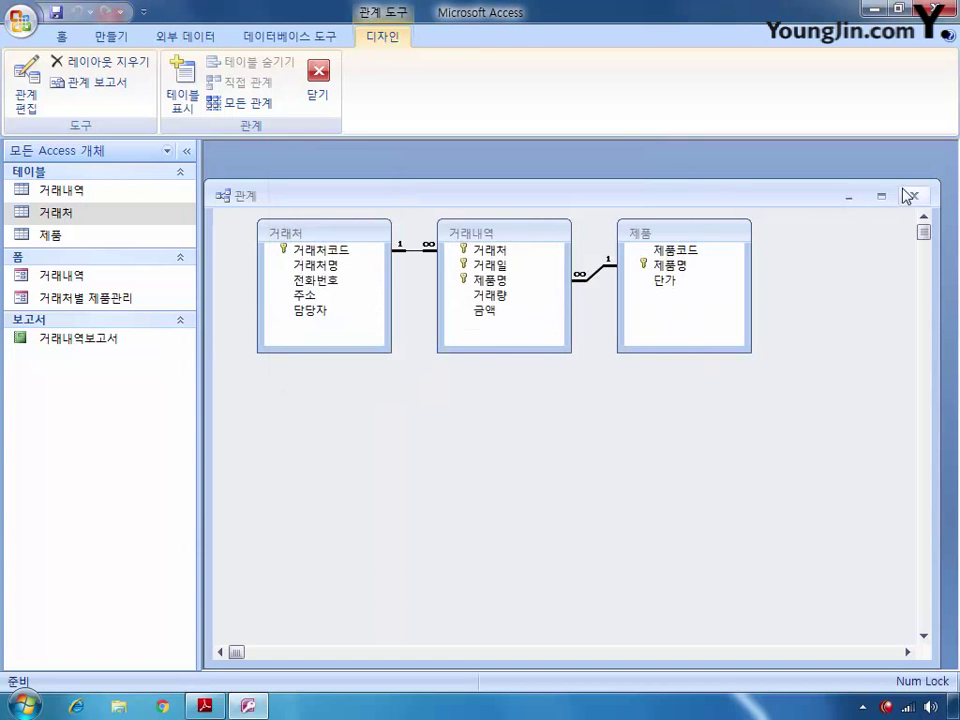
click(910, 195)
click(377, 399)
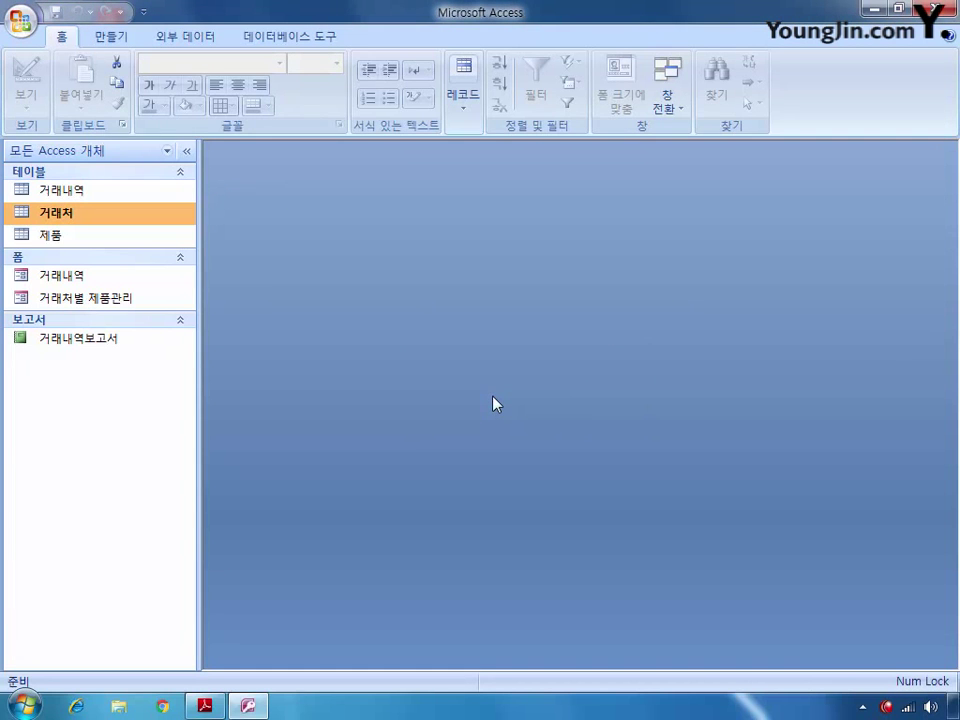
Step: Start an Excel import into a new table of the current database, with 추가제품.xlsx from the 기출문제 folder as source
click(200, 37)
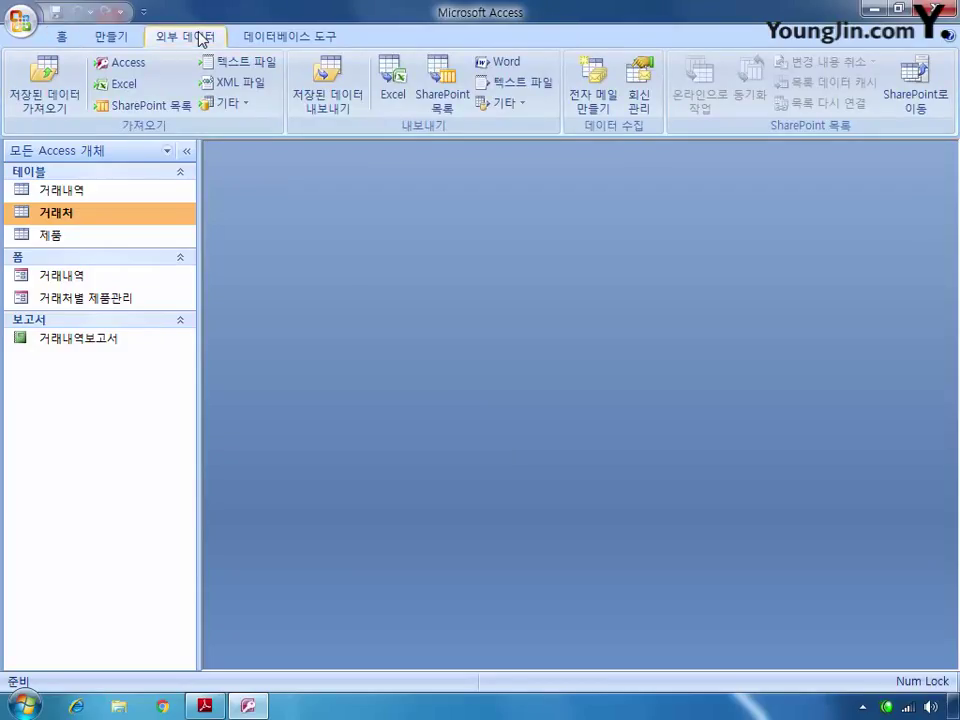
click(118, 84)
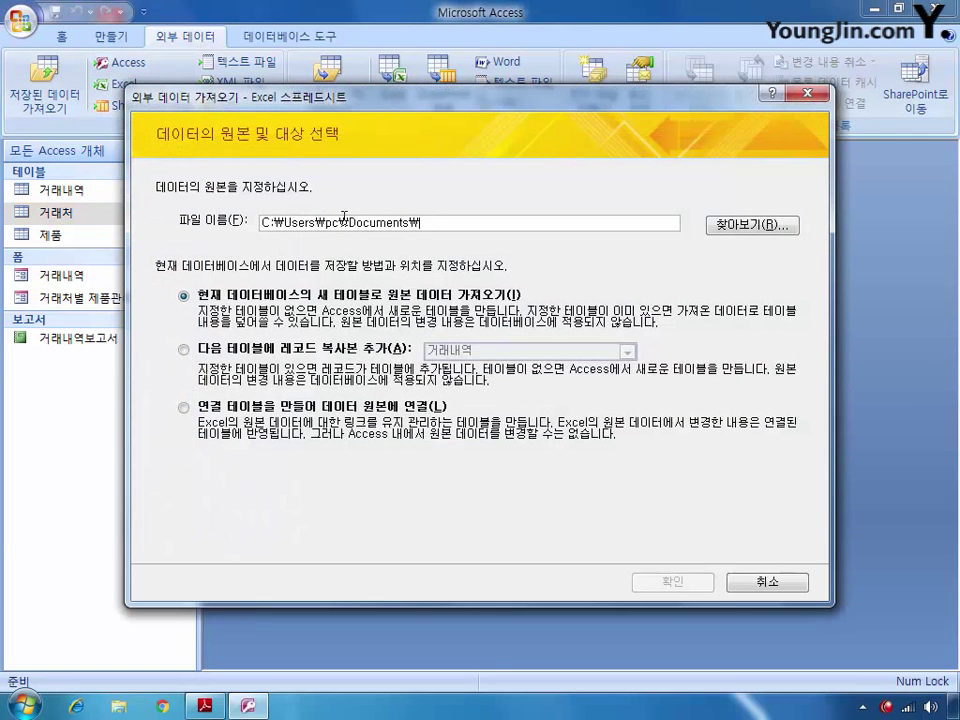
click(752, 225)
click(373, 360)
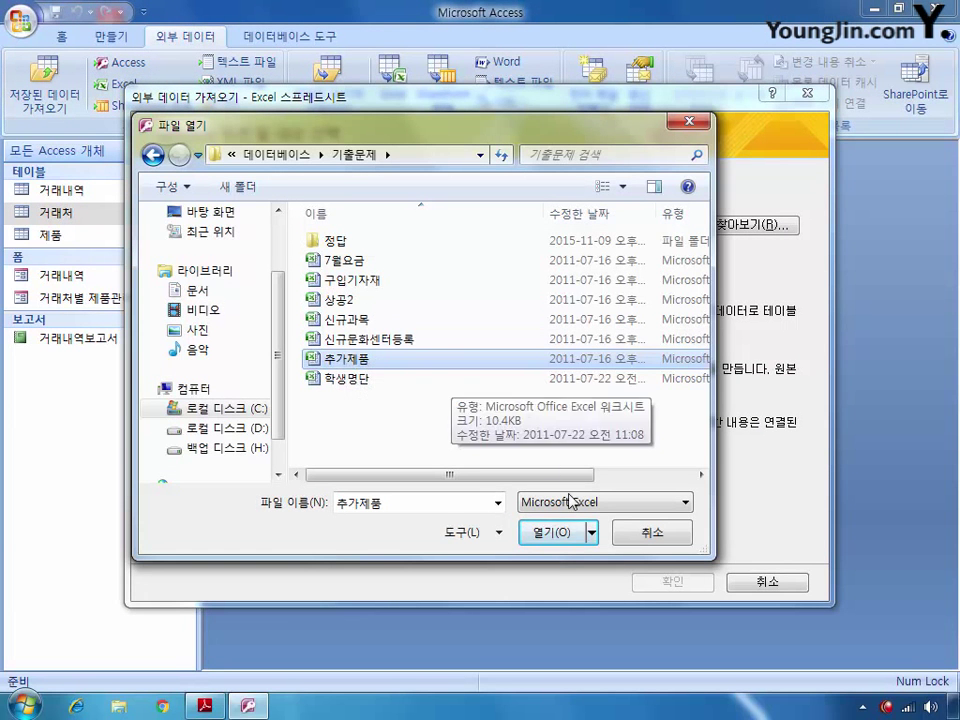
click(560, 530)
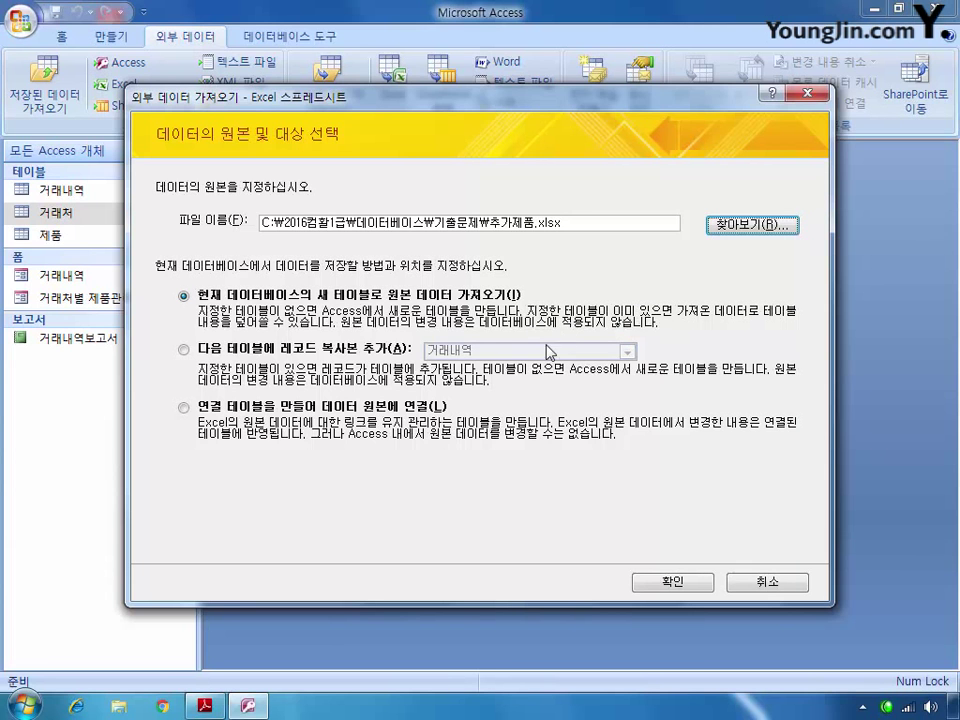
click(660, 582)
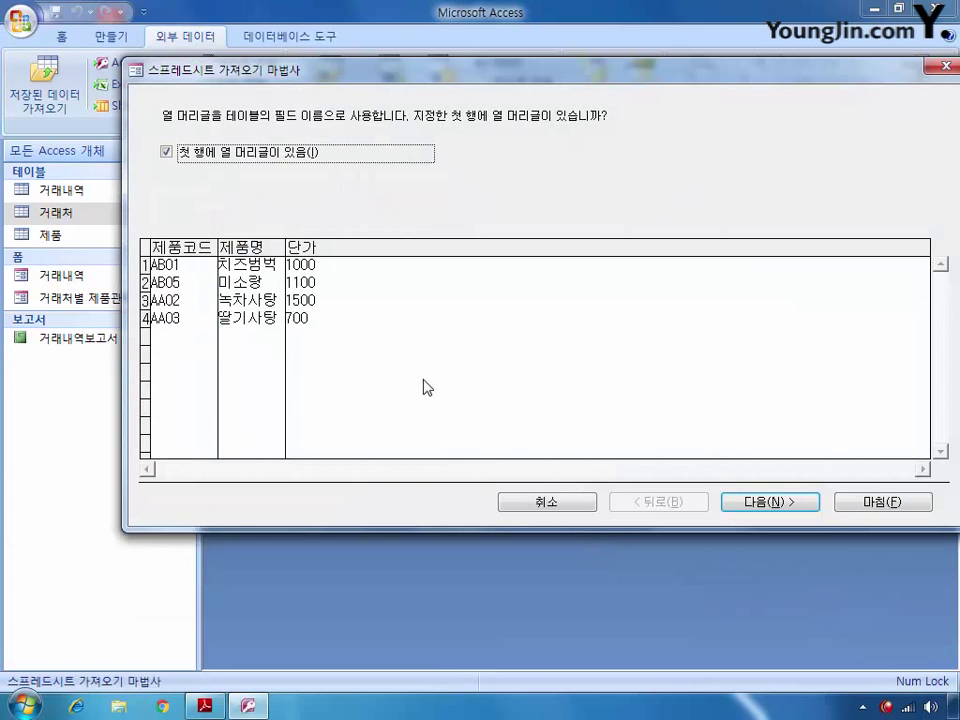
Step: Import the sheet as table 추가제품 with first-row column headings and 제품명 as primary key, without saving the import steps
click(769, 502)
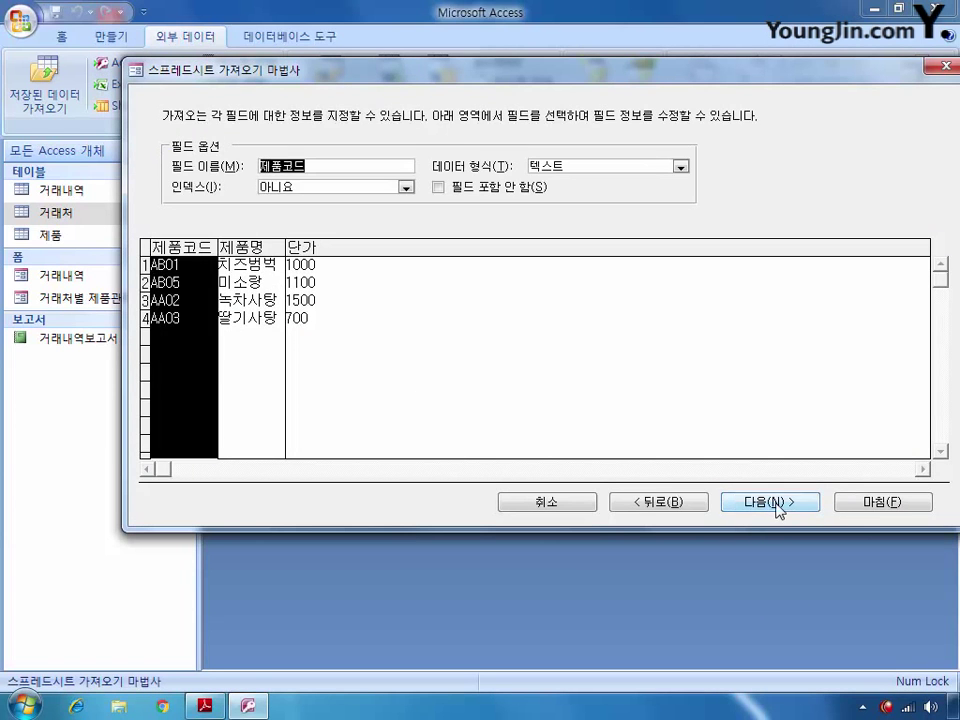
click(780, 503)
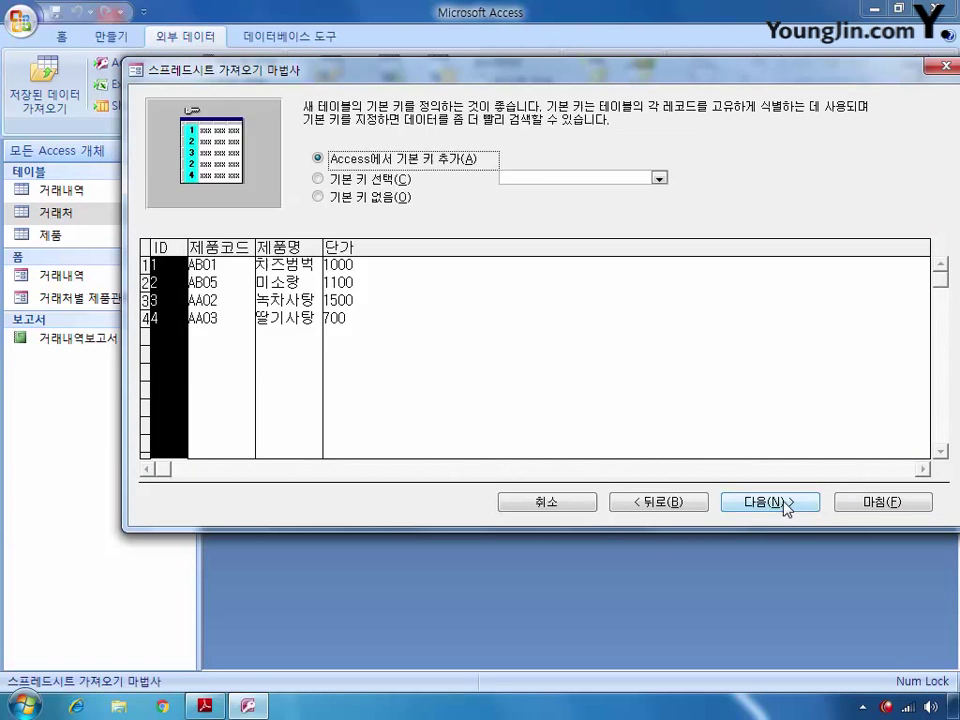
click(360, 179)
click(640, 180)
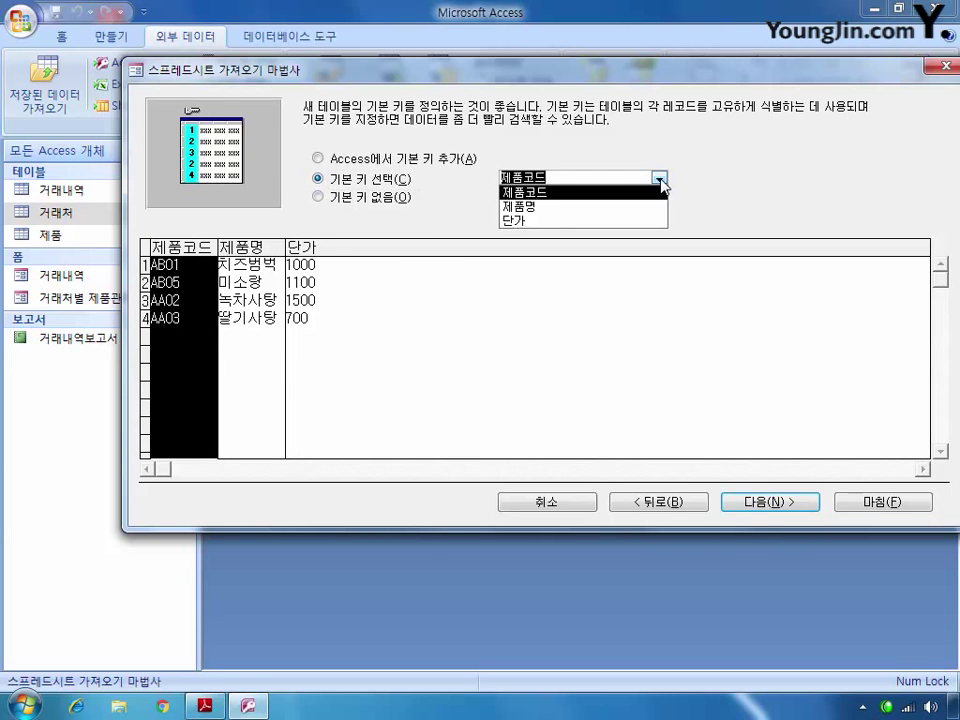
click(626, 212)
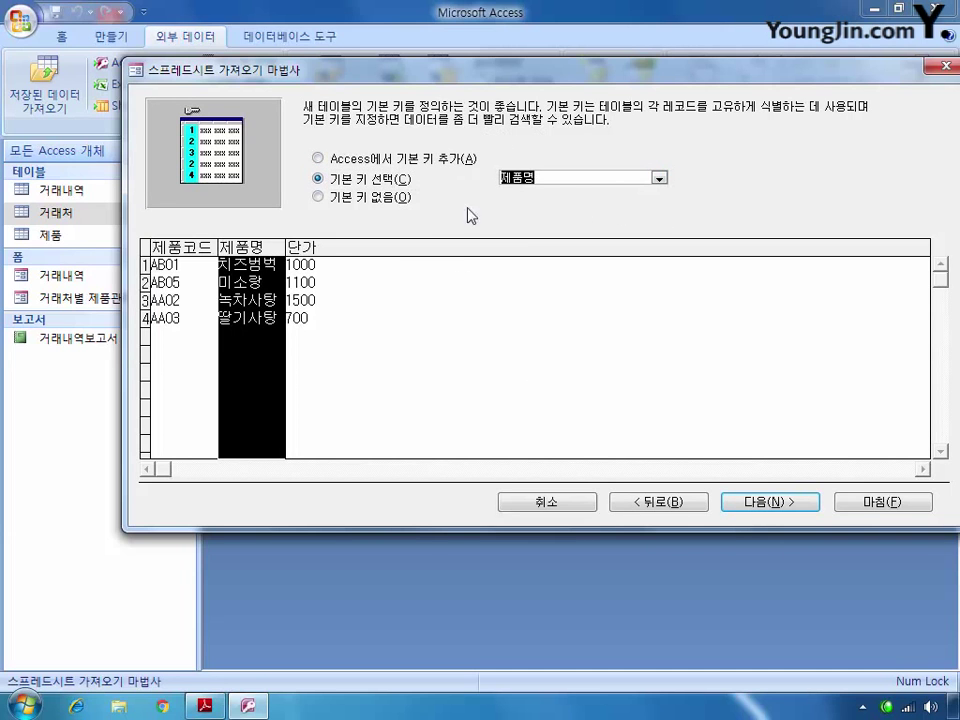
click(757, 497)
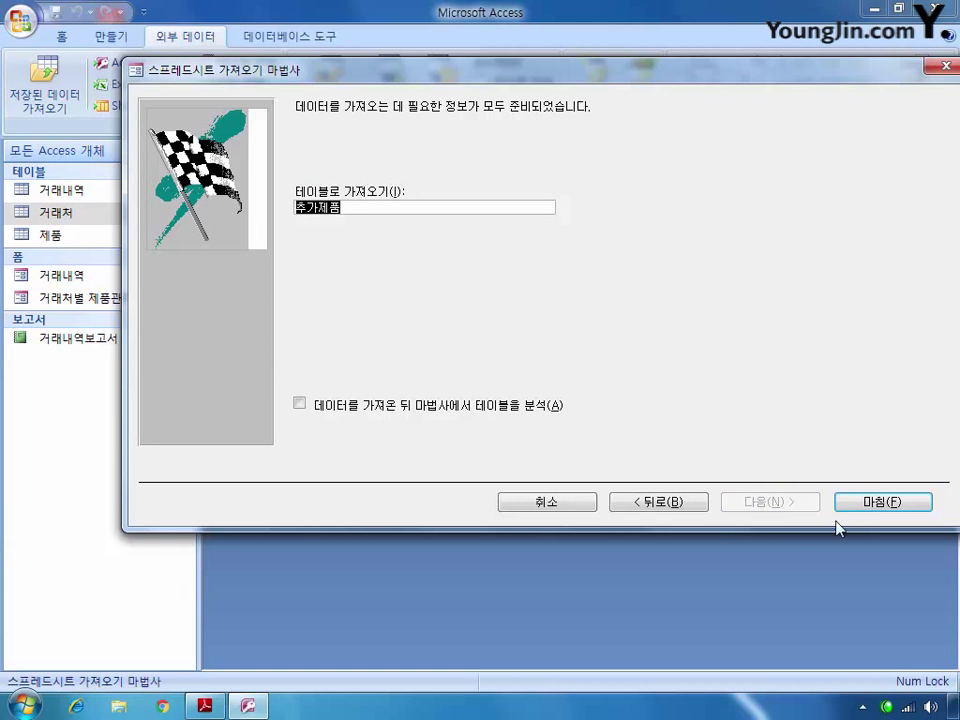
click(885, 503)
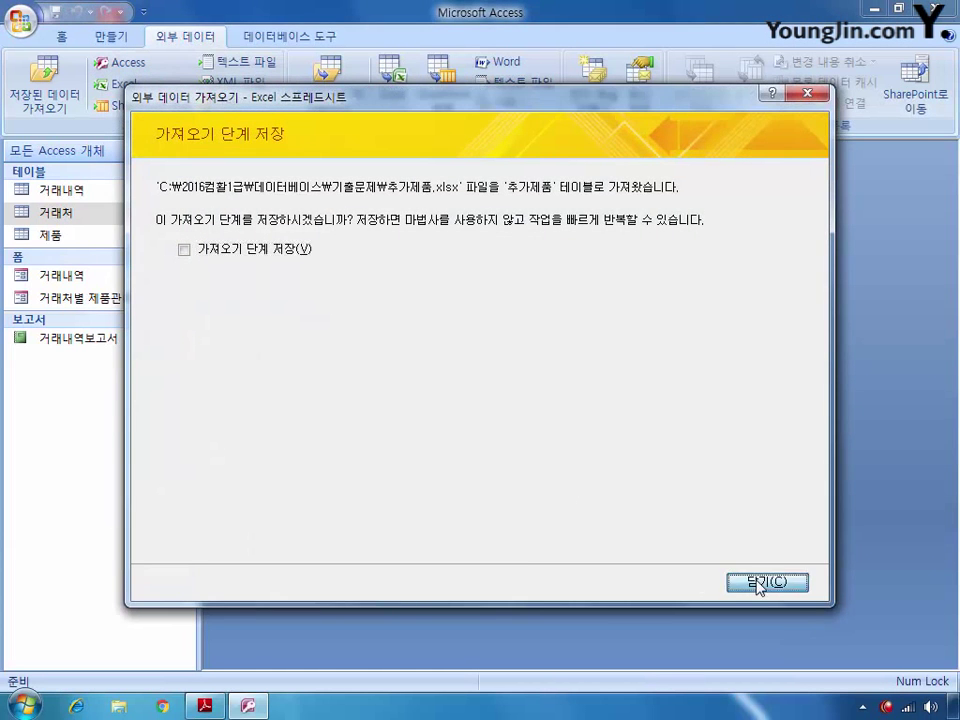
click(762, 579)
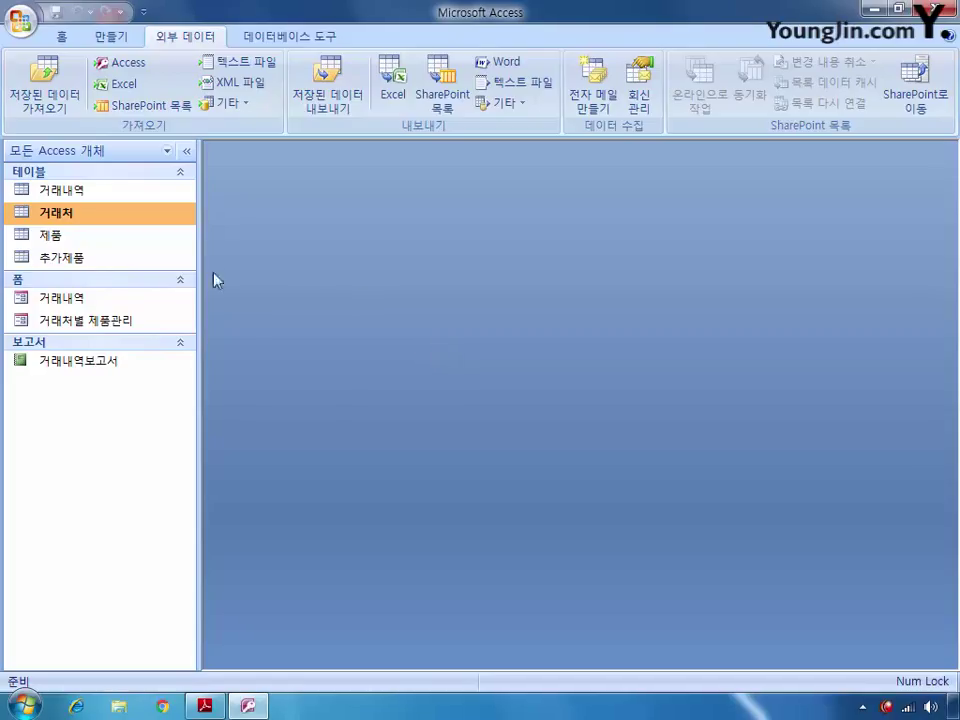
Step: Open the 거래내역 form in design view, maximize its window, and display the property sheet
right_click(85, 299)
click(232, 356)
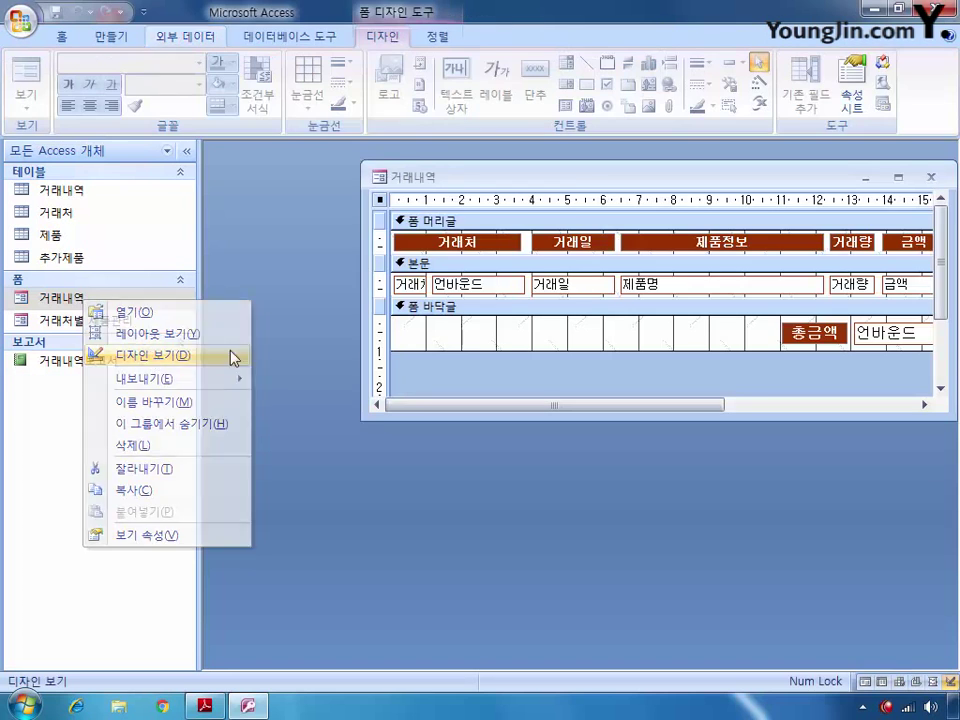
double_click(600, 178)
click(851, 92)
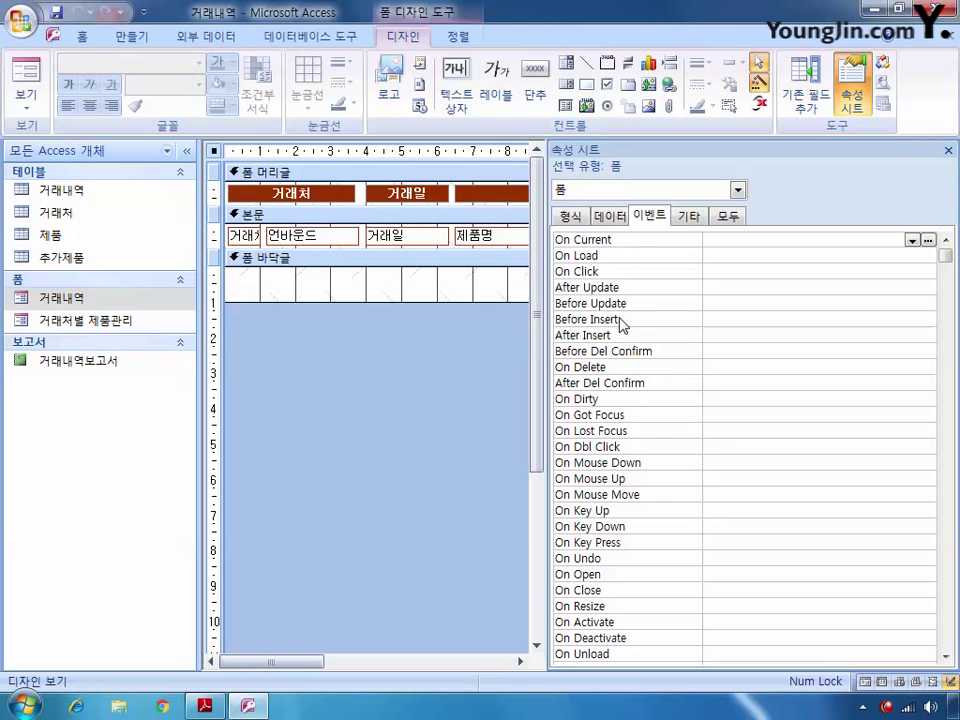
Step: Set the form's record source (레코드 원본) to 거래내역 and its default view (기본 보기) to 연속 폼
click(731, 220)
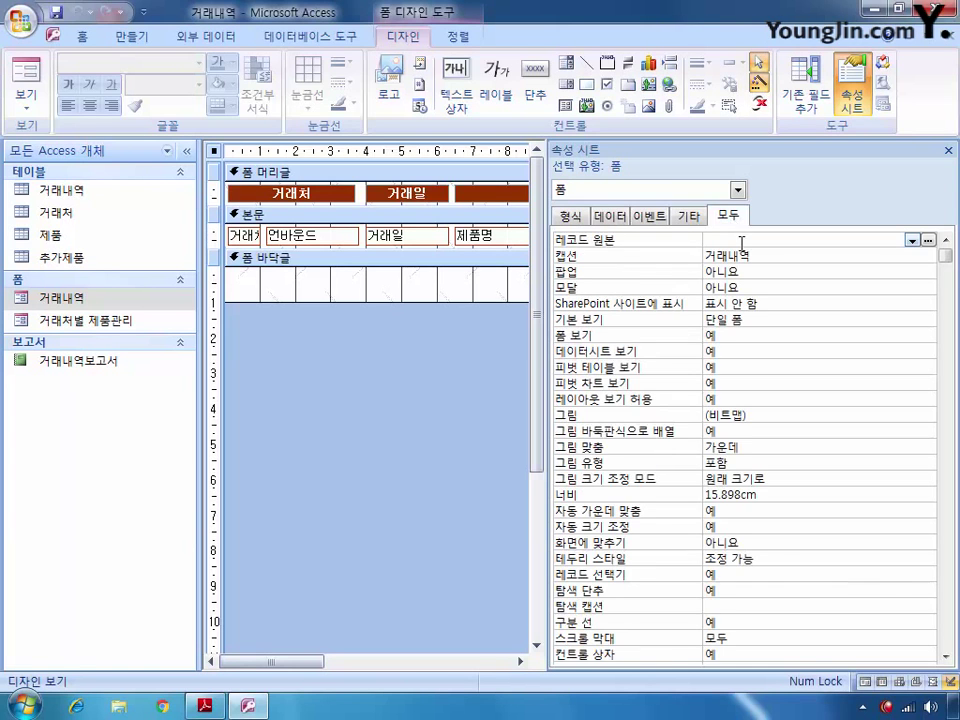
click(878, 242)
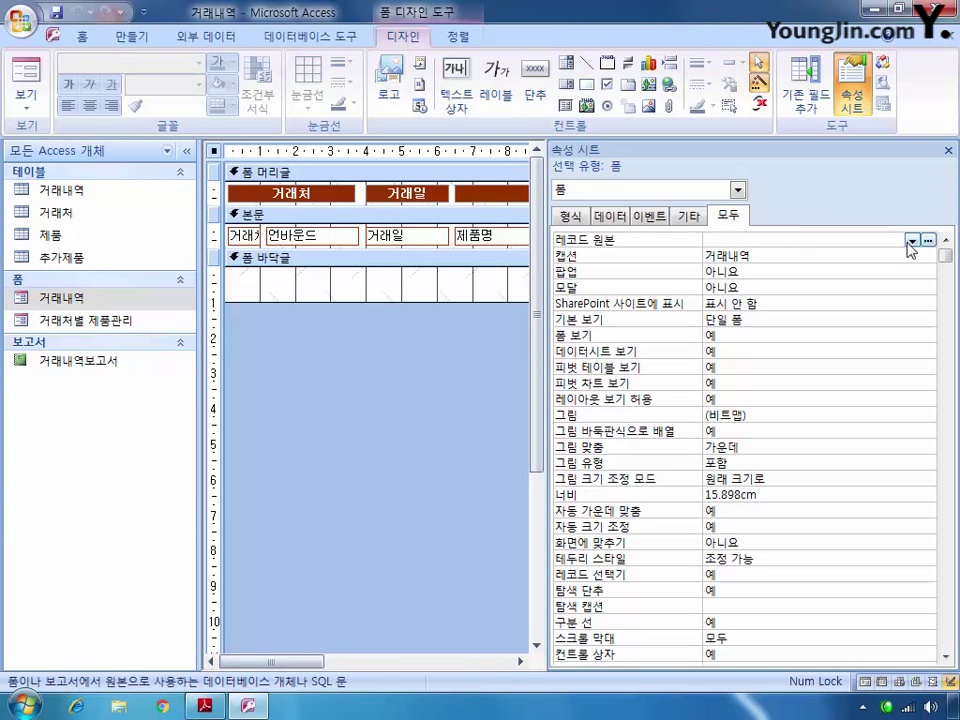
click(911, 247)
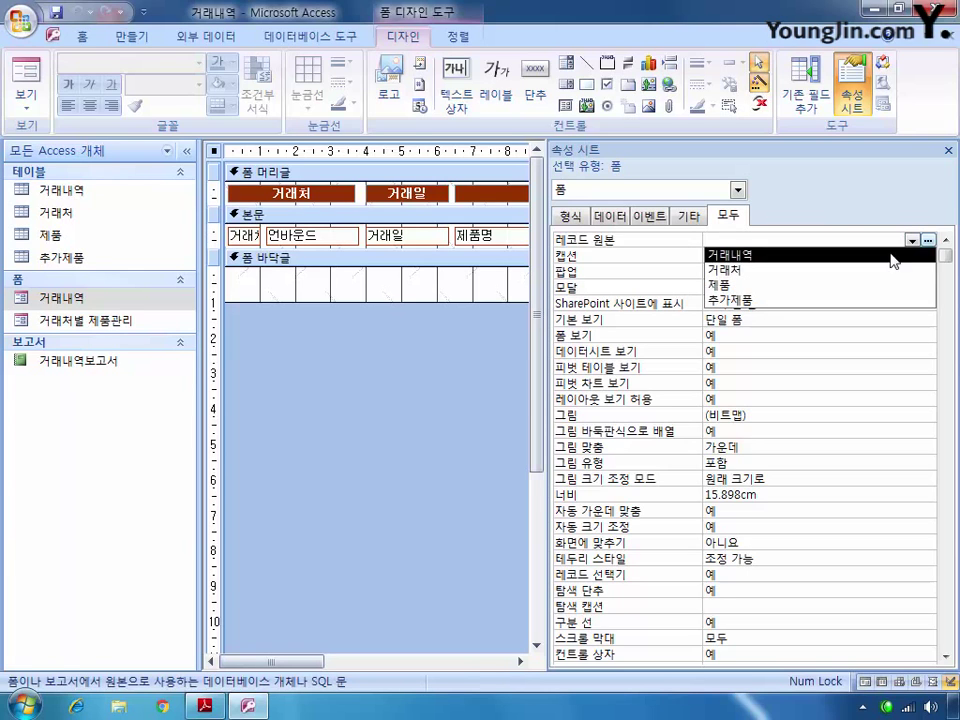
click(885, 255)
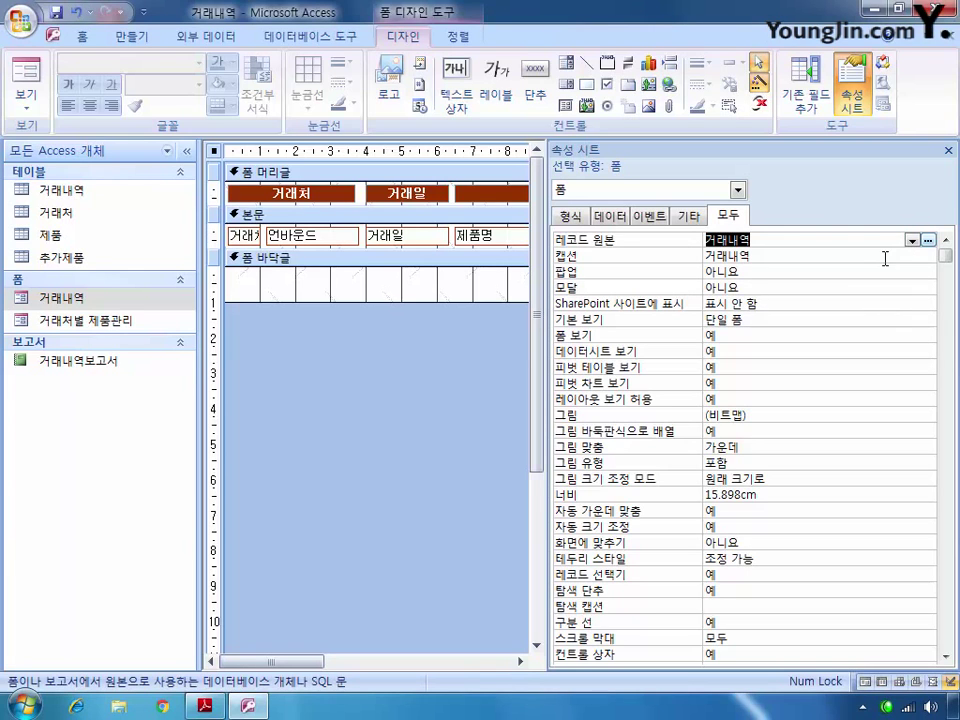
click(912, 322)
click(928, 320)
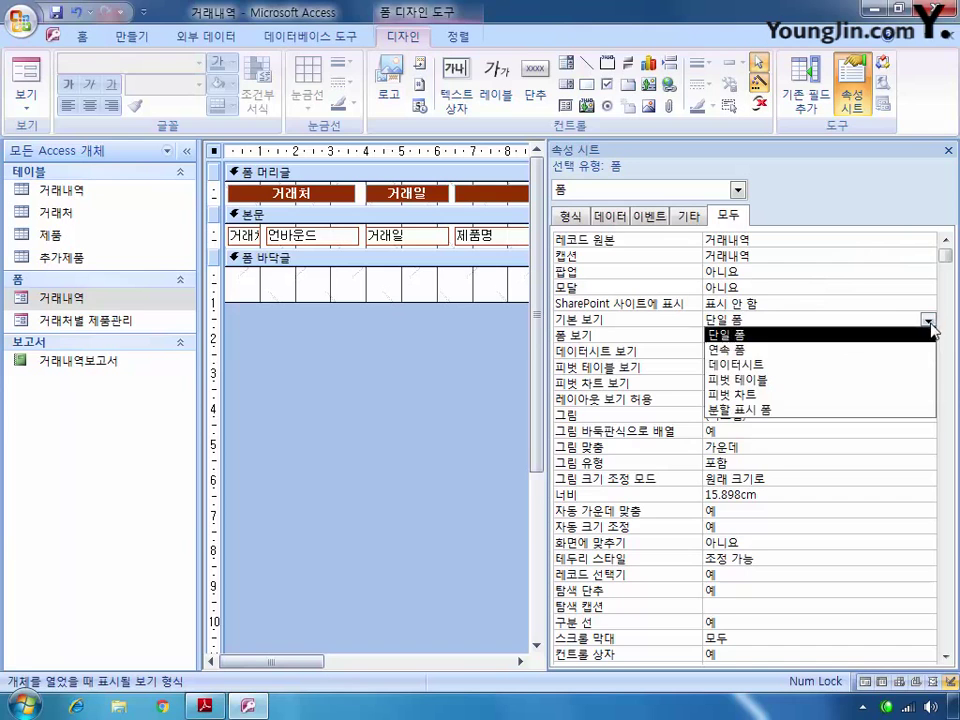
click(893, 348)
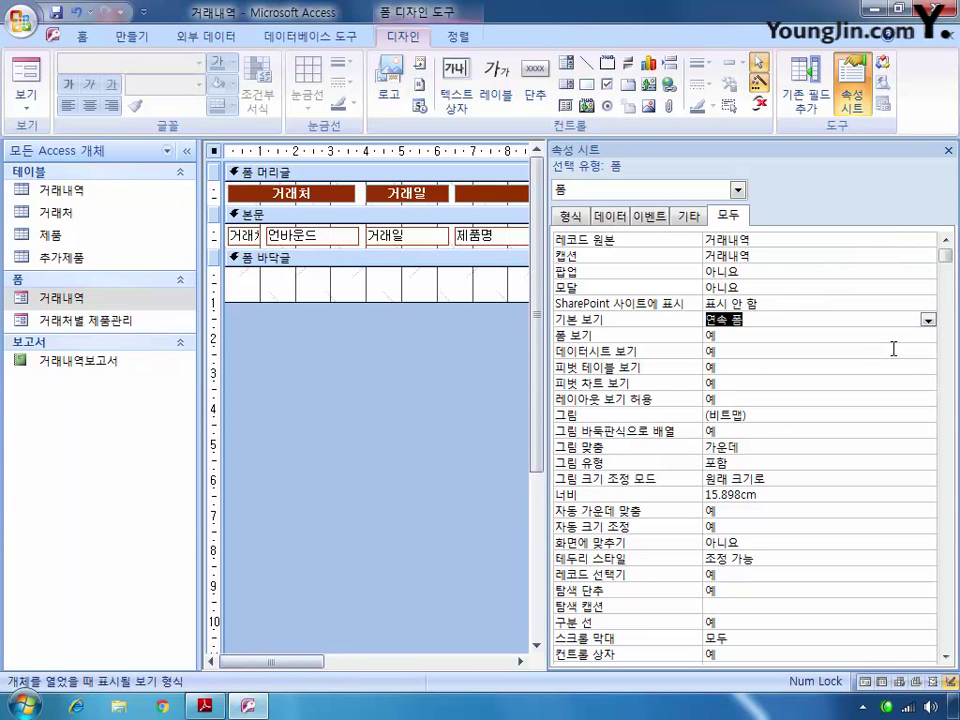
Step: Set the control source of the txt거래처명 text box to =dlookup("[거래처명]","거래처","[거래처코드]=[txt거래처코드]")
click(737, 190)
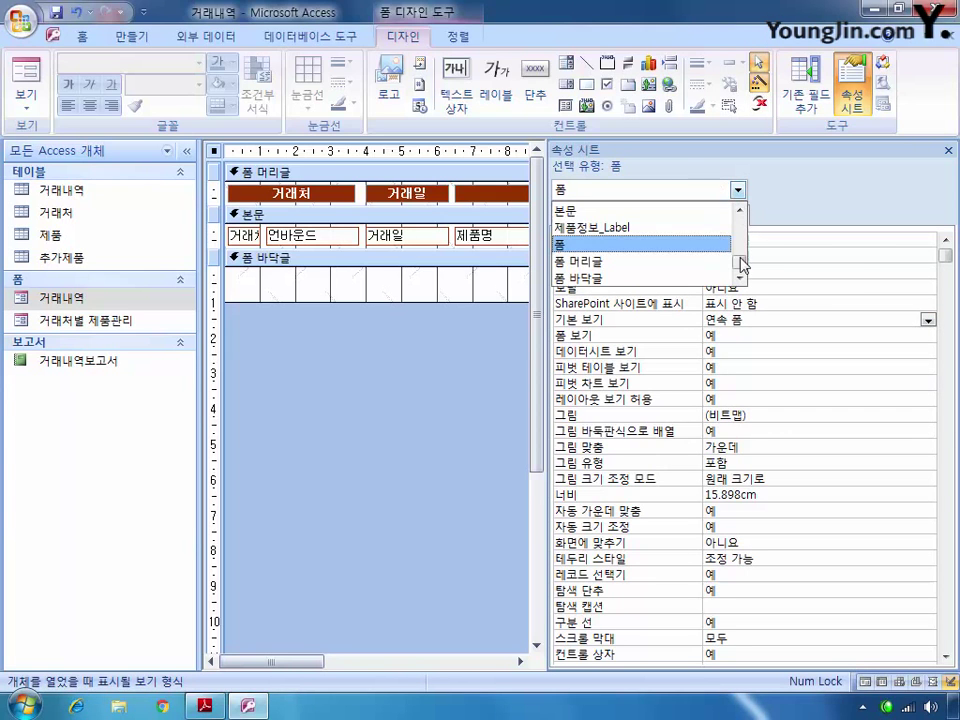
drag(741, 263, 741, 241)
click(692, 211)
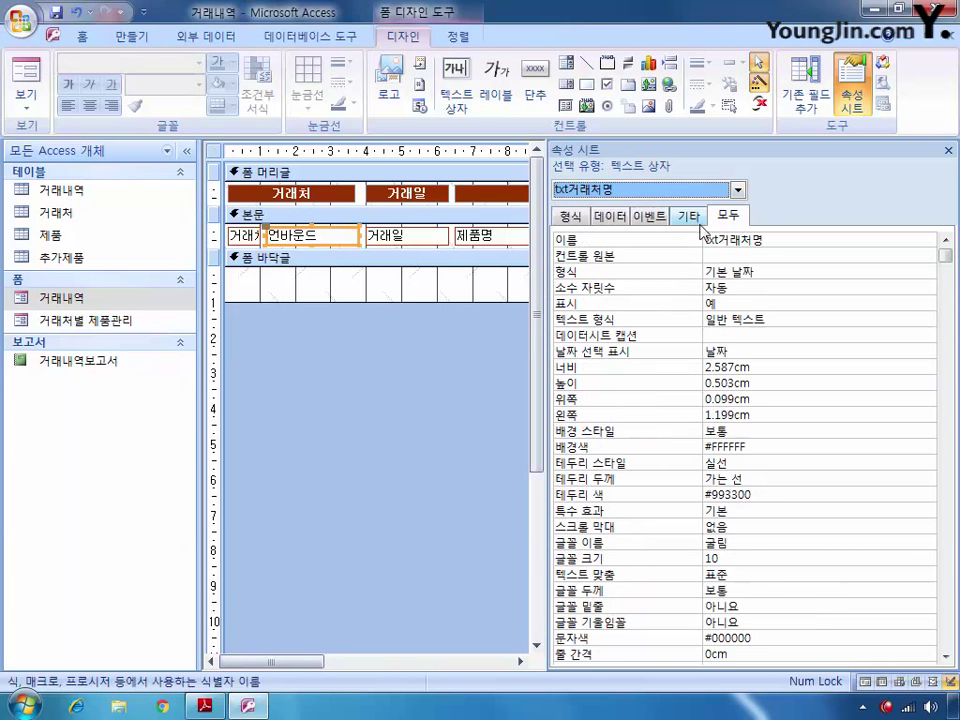
click(761, 256)
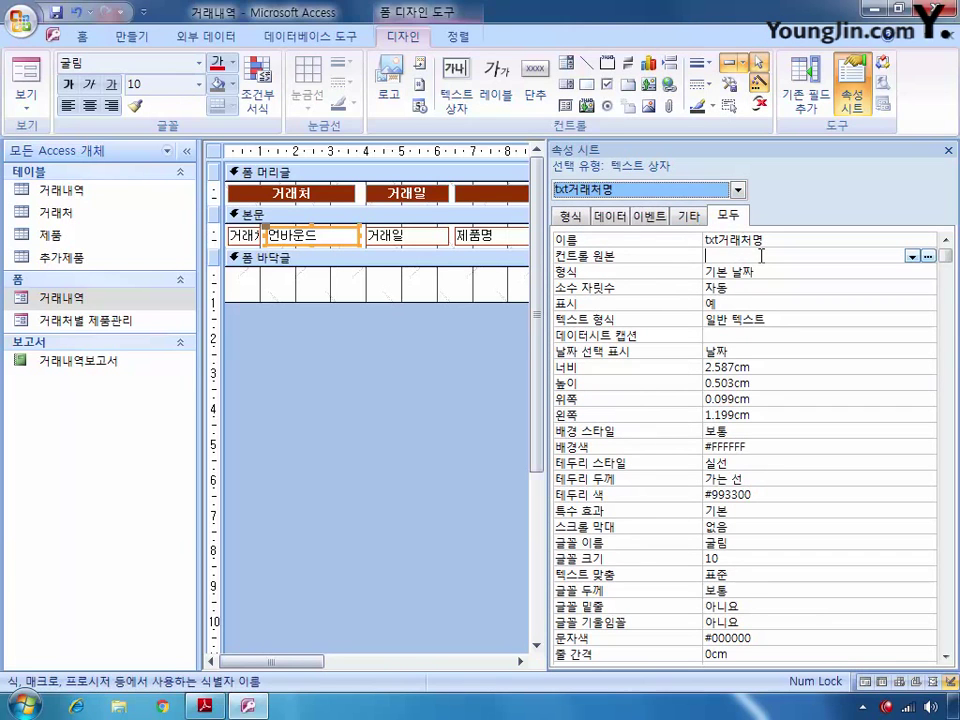
text(=)
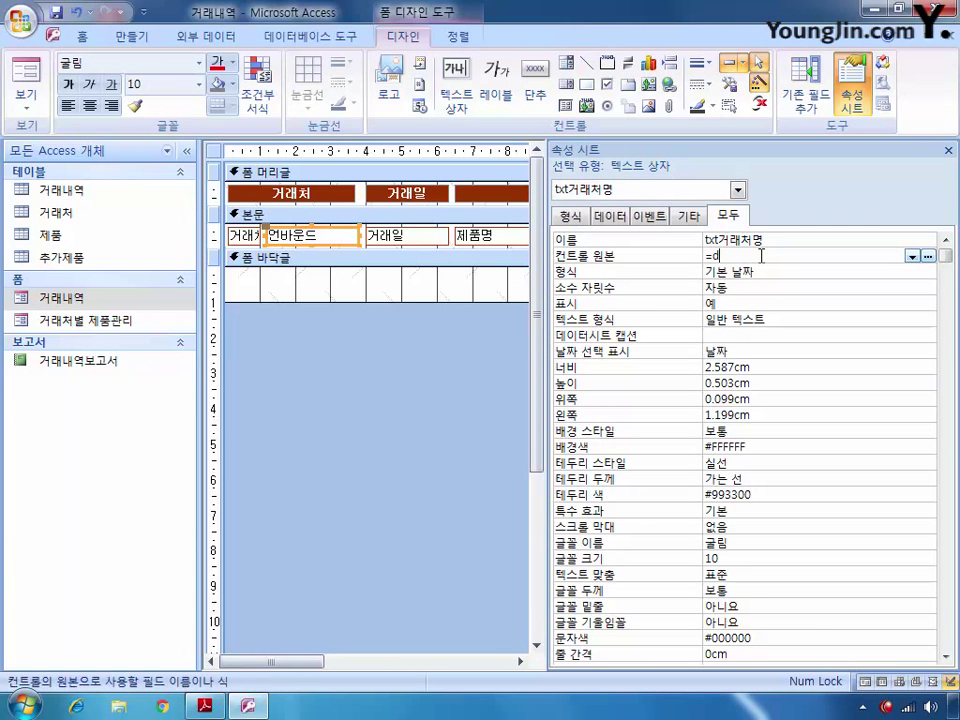
text(d)
text(lookup()
text("","")
text(,""))
text([r거래처명)
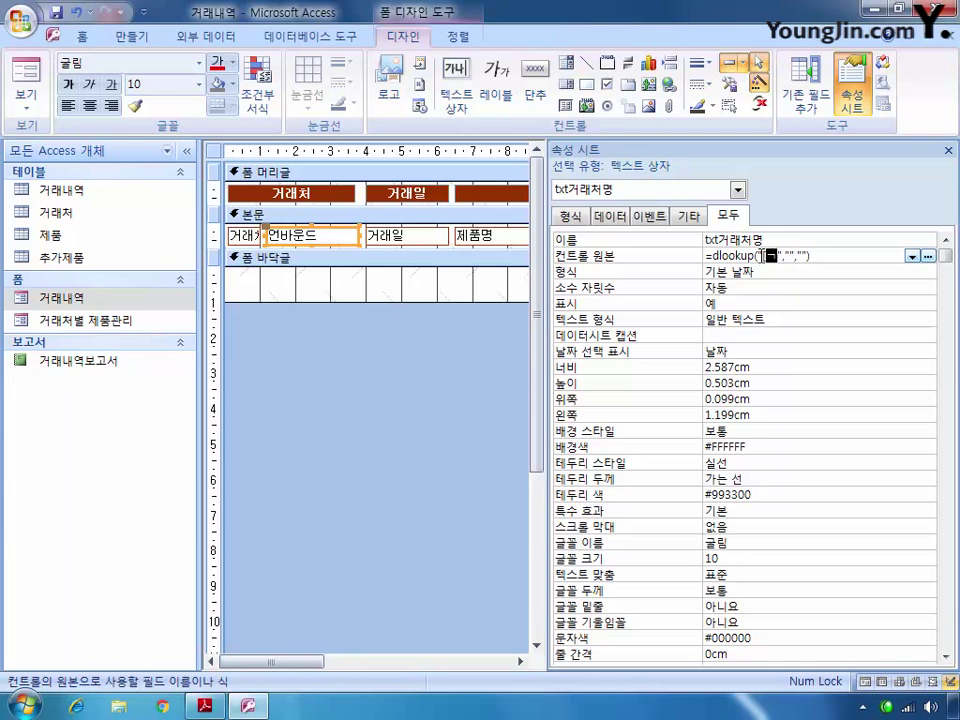
text(])
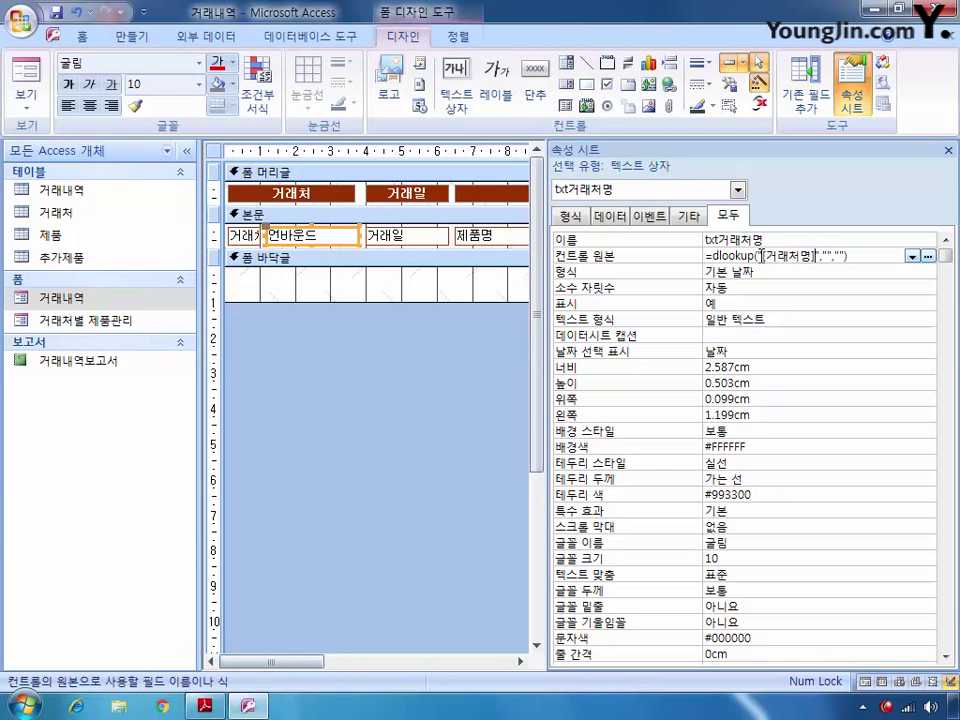
key(Right)
key(Right)
text(거래처)
key(Right)
text([거래처코드])
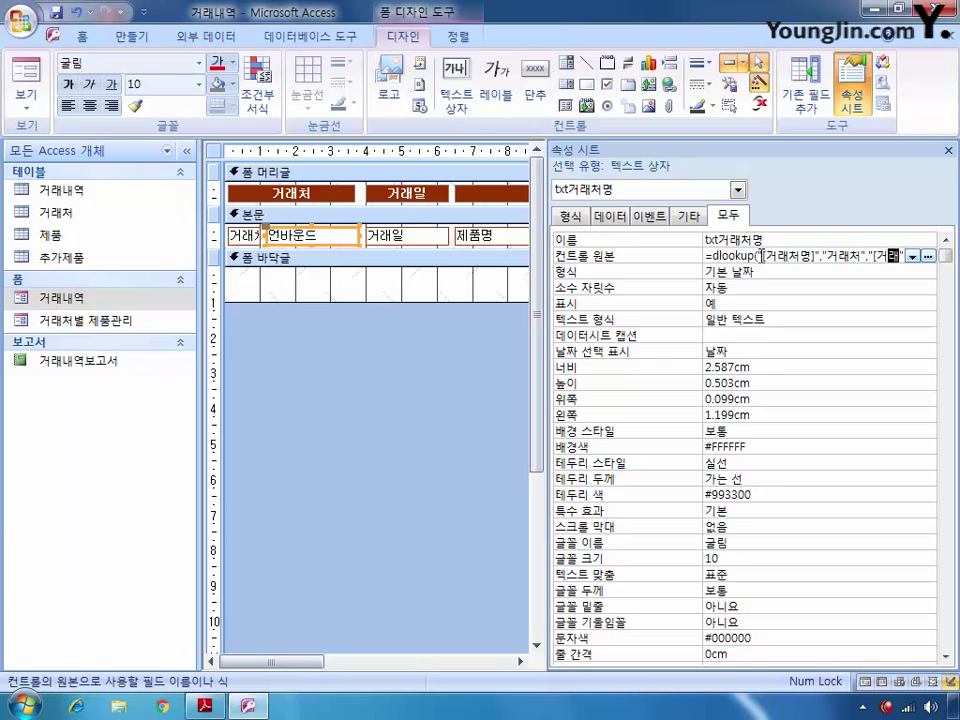
text(=)
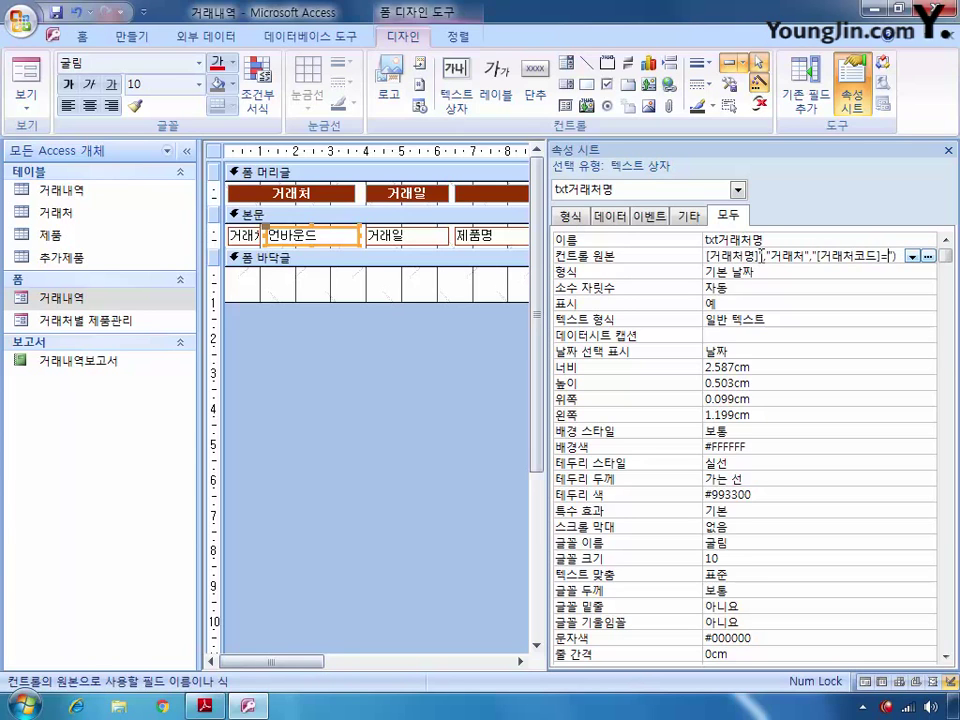
text([txt거래처)
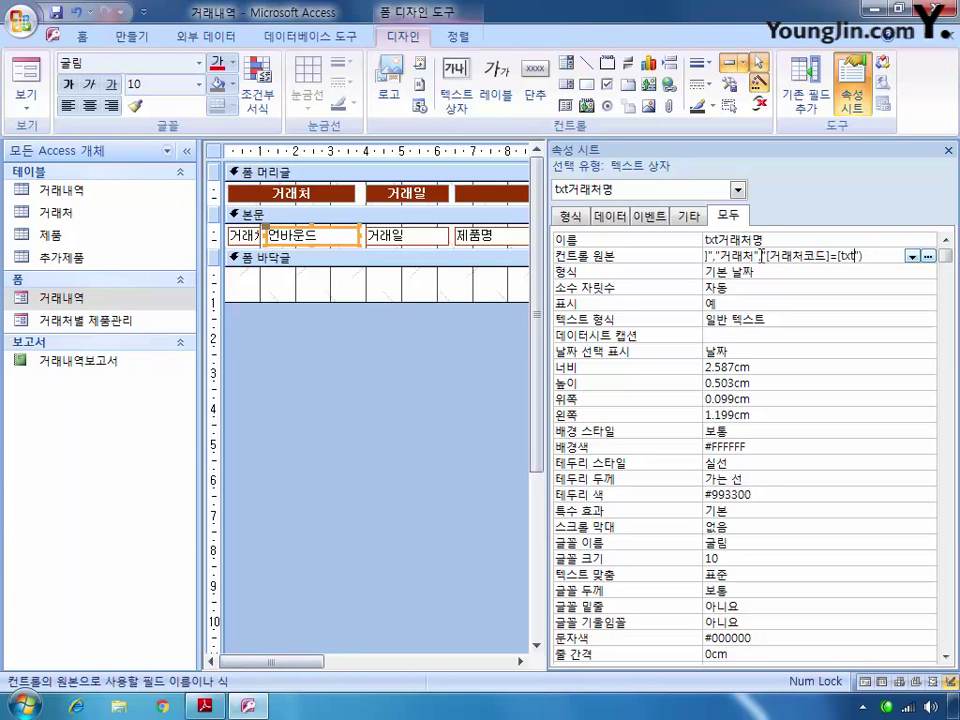
text(코드])
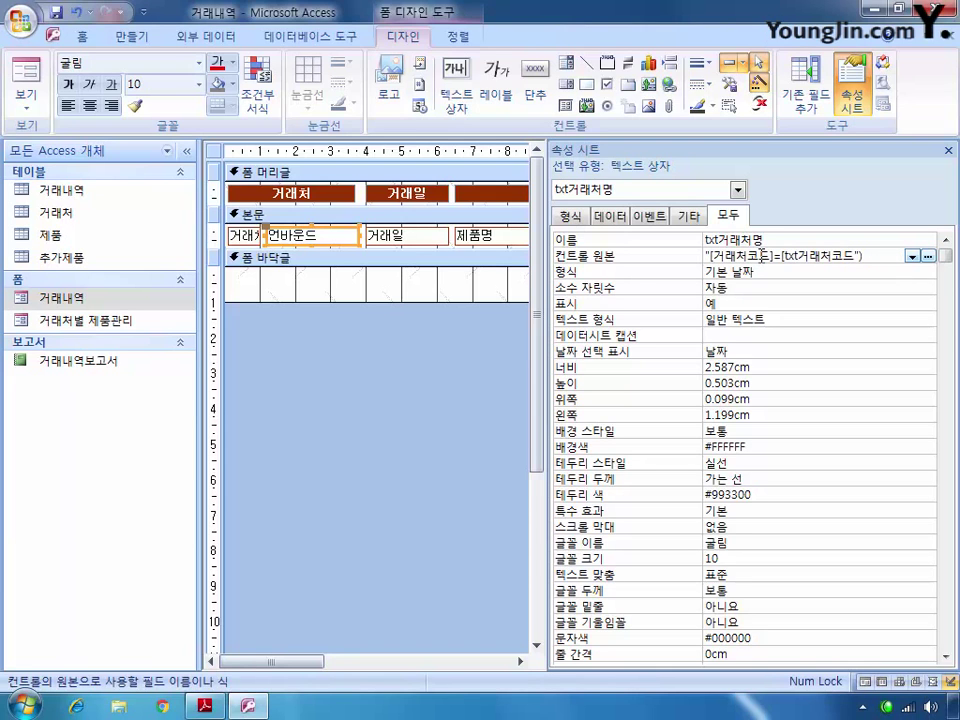
Step: Set the tab stop (탭 정지) property of the txt금액 text box to 아니요
click(737, 189)
click(729, 244)
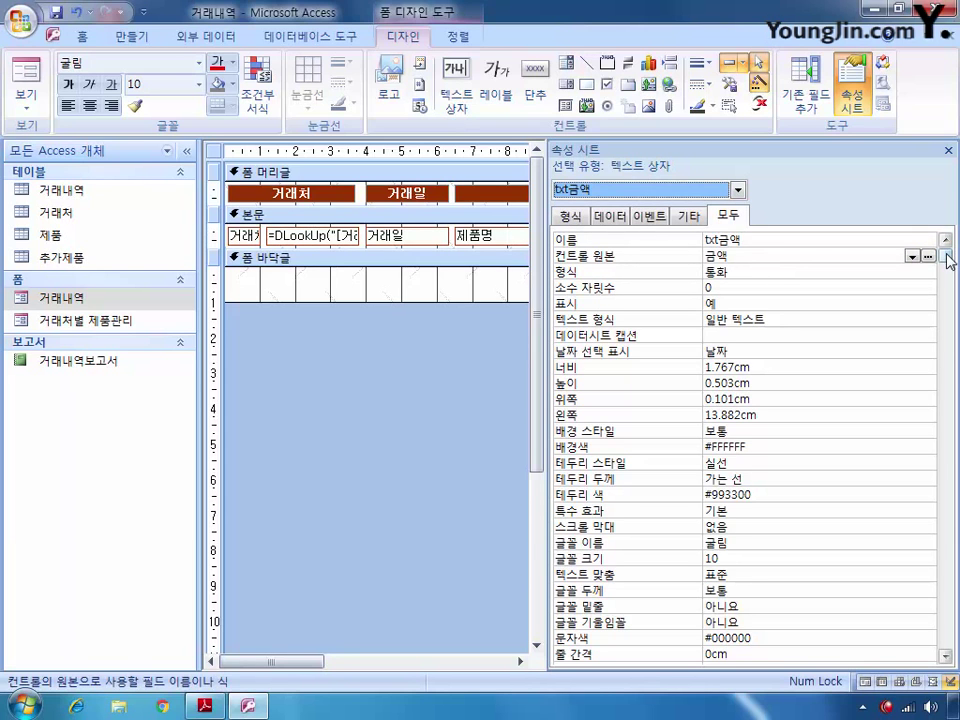
drag(945, 257, 940, 628)
click(906, 526)
click(928, 525)
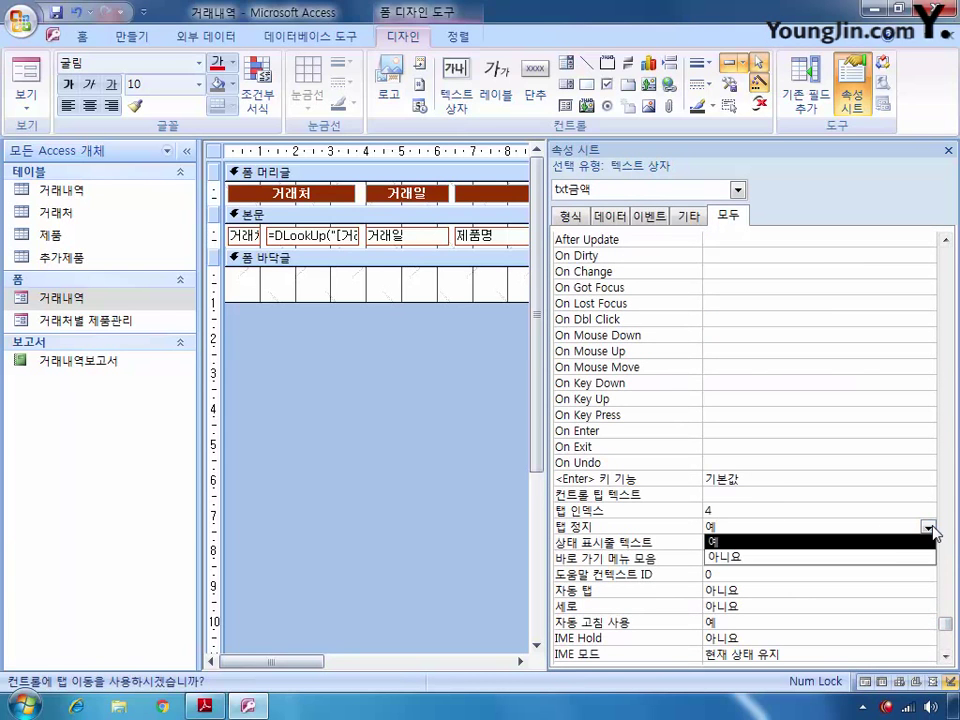
click(866, 557)
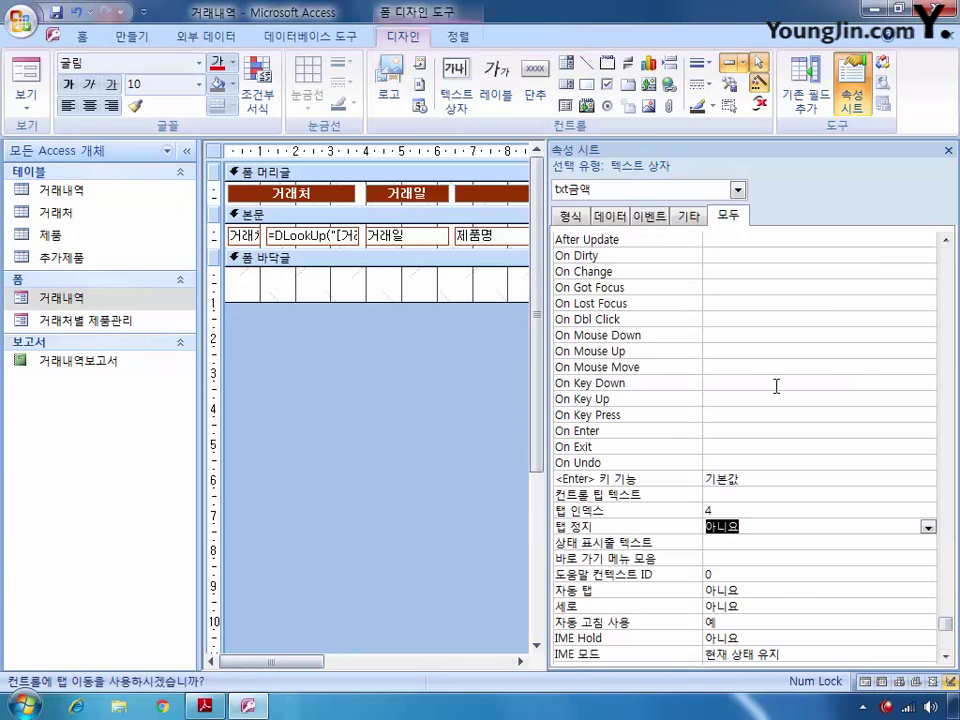
Step: Set the control source (컨트롤 원본) of the txt총금액 text box to =sum([금액]), then close the form and save its changes
click(737, 190)
click(710, 226)
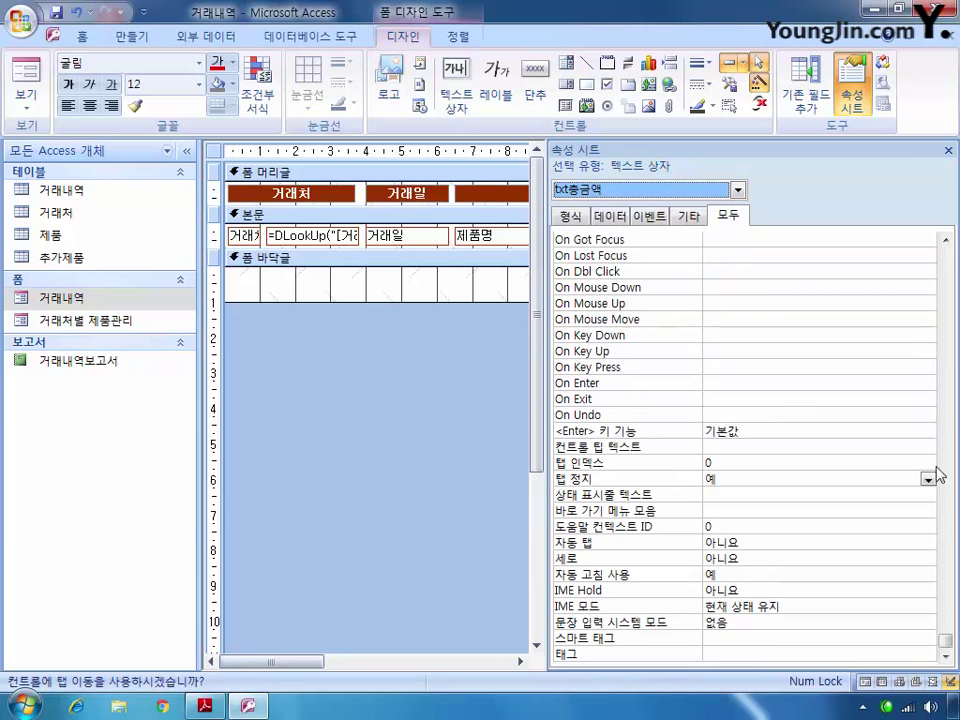
drag(945, 648, 945, 253)
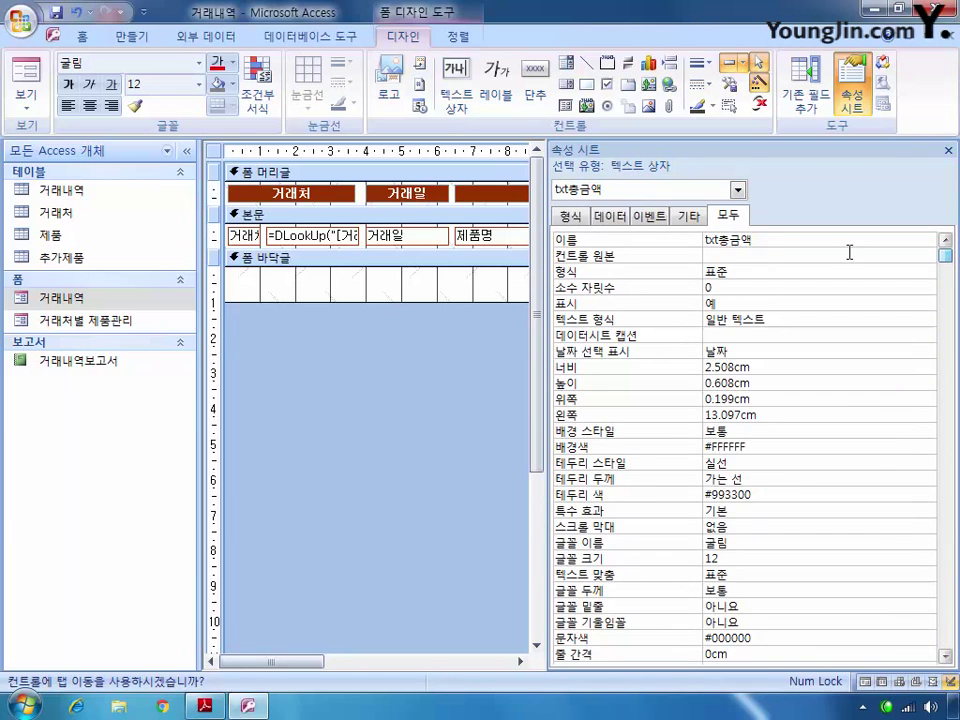
click(793, 256)
text(=sum)
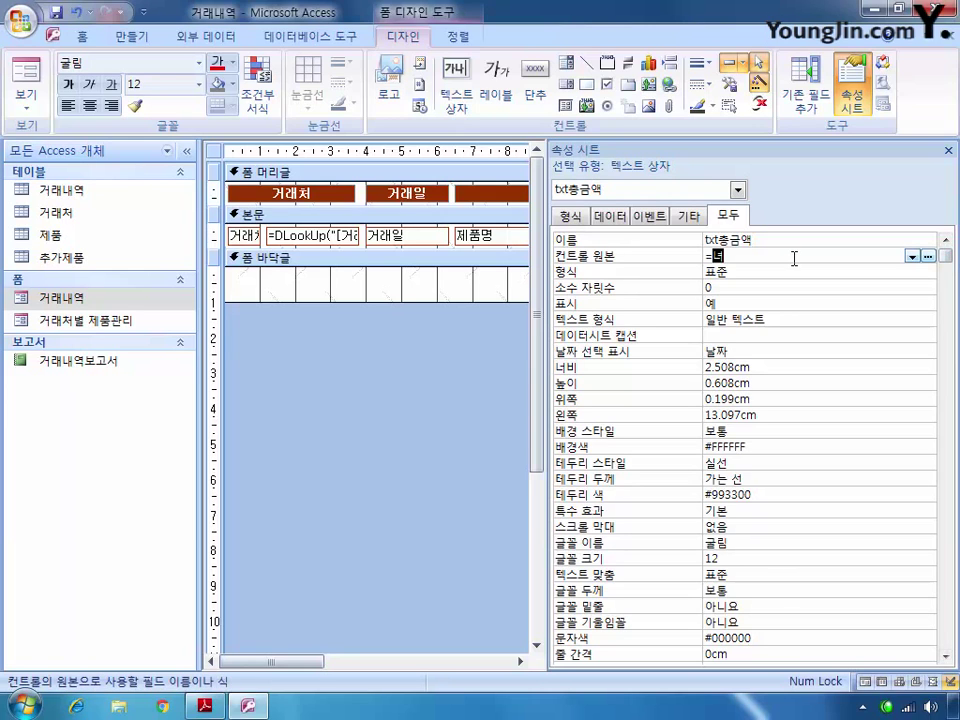
text(([금액]))
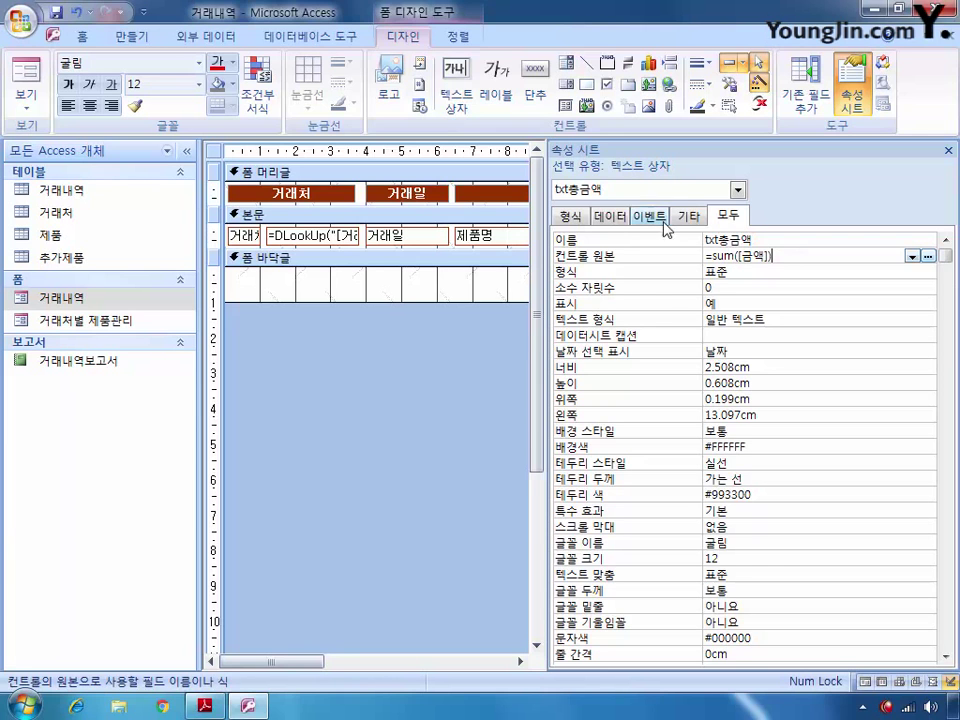
click(945, 37)
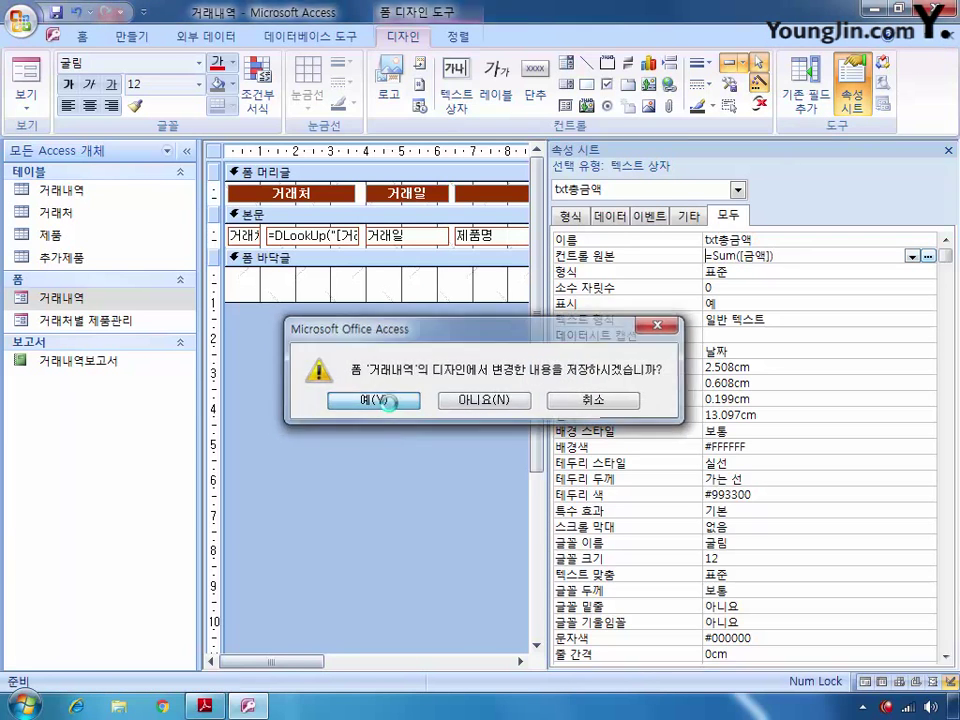
click(390, 400)
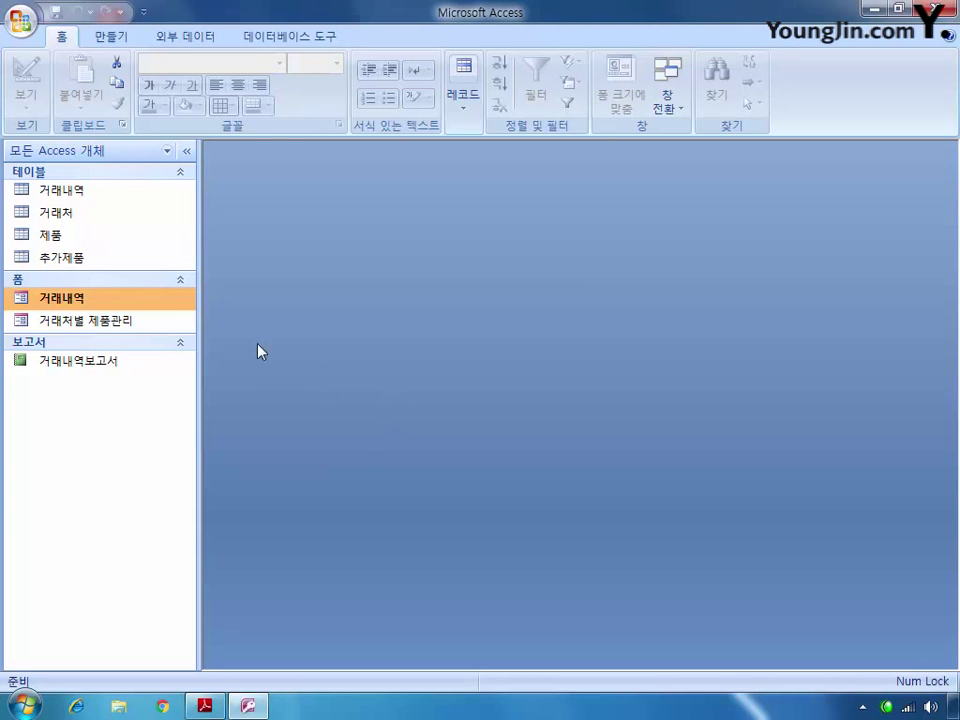
Step: Reopen the 거래내역 form in design view, maximized, and change the cmb제품명 text box into a combo box (콤보 상자)
right_click(76, 298)
click(150, 352)
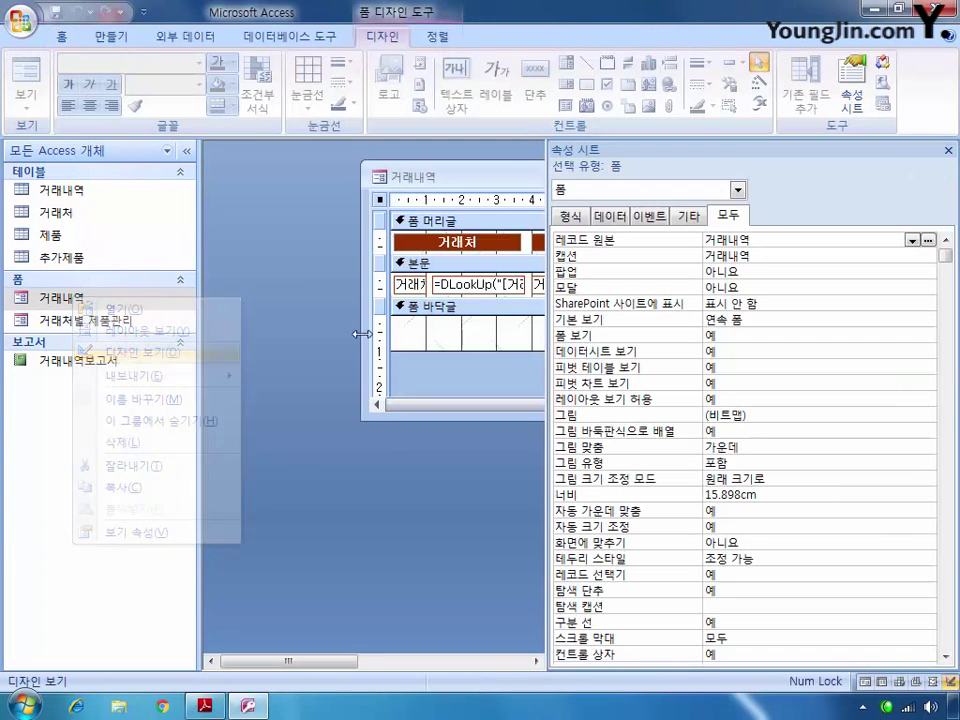
double_click(489, 180)
click(737, 189)
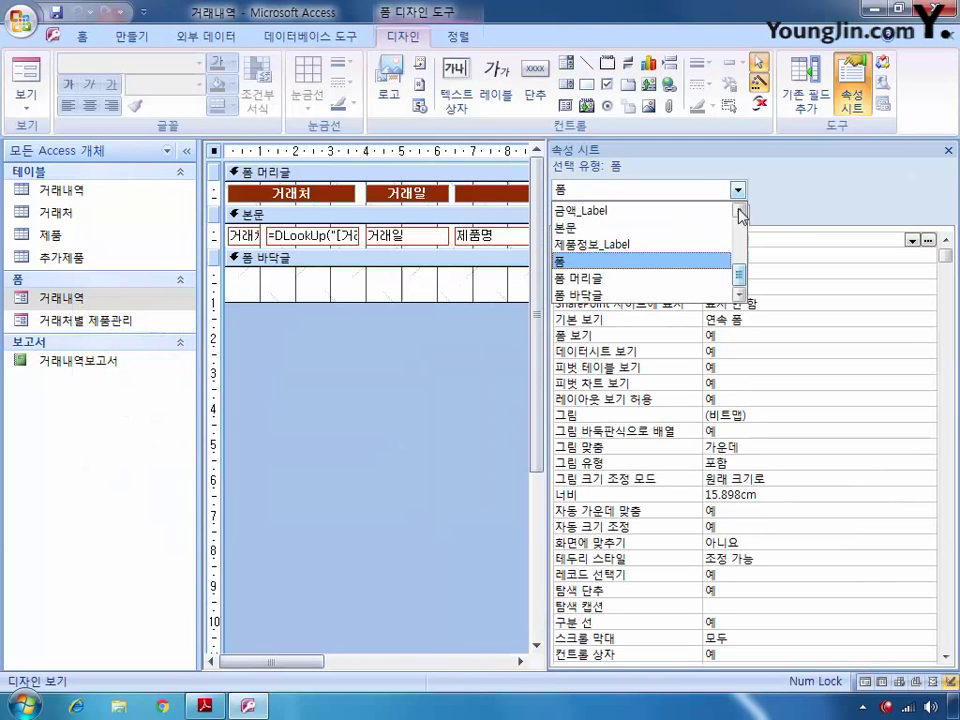
drag(739, 272, 739, 189)
click(684, 214)
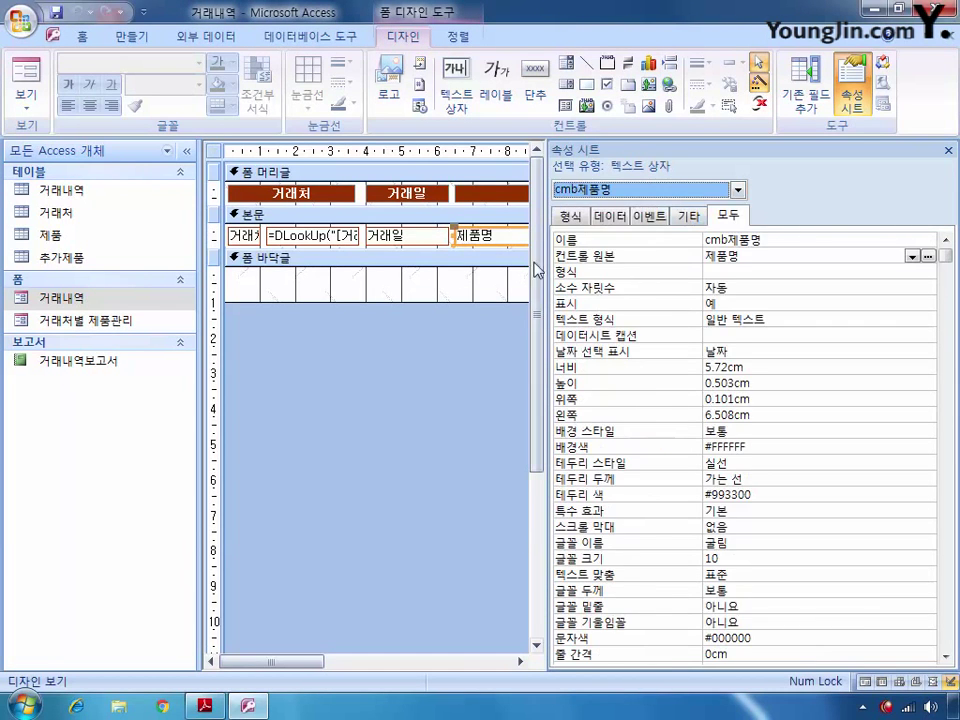
right_click(491, 243)
mouse_move(558, 301)
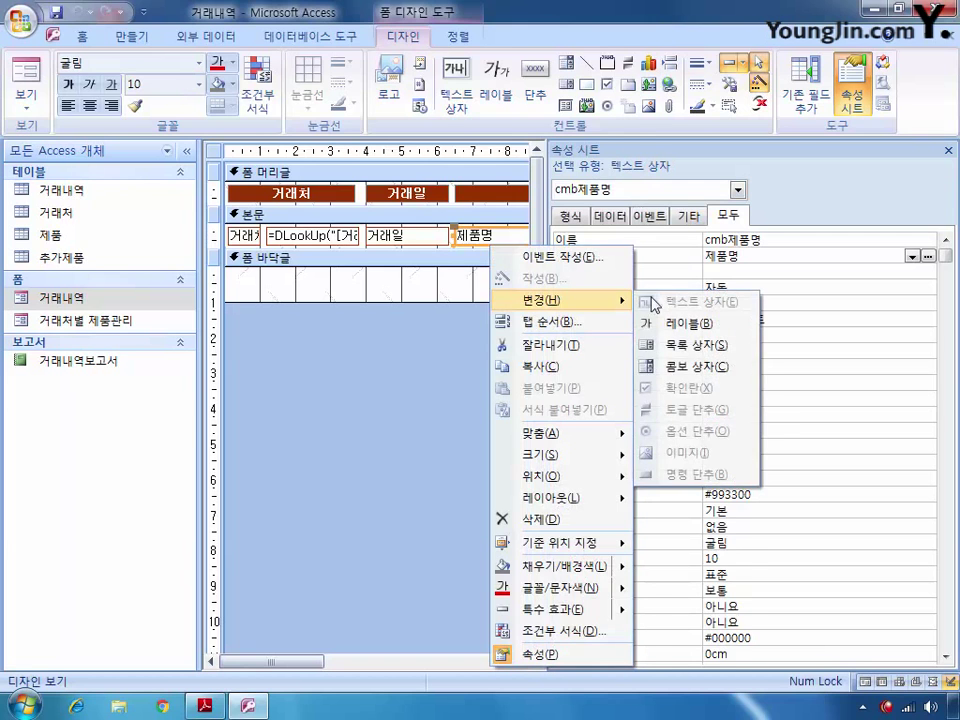
click(678, 365)
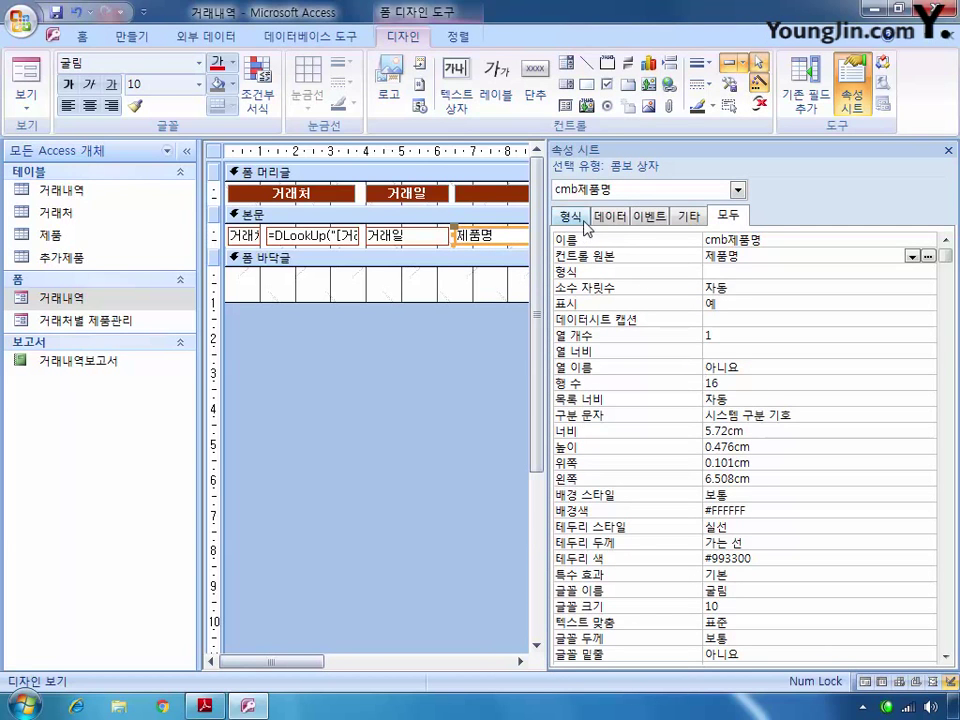
Step: Start building the row source (행 원본) query of the cmb제품명 combo box and add the 제품 table to it
click(610, 216)
click(717, 253)
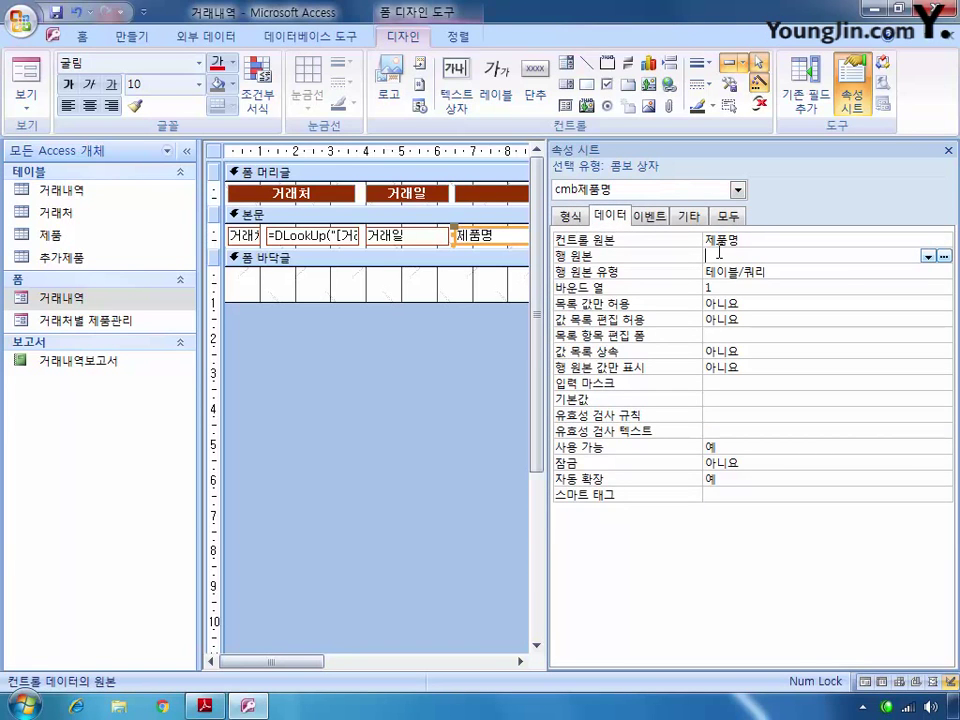
click(943, 256)
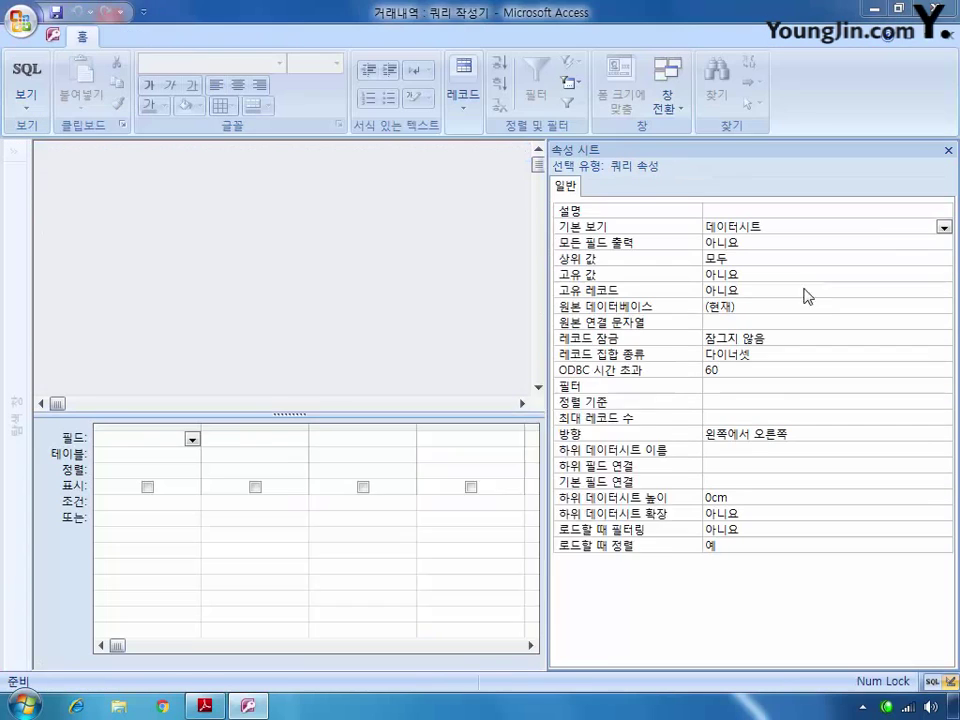
click(390, 481)
click(525, 672)
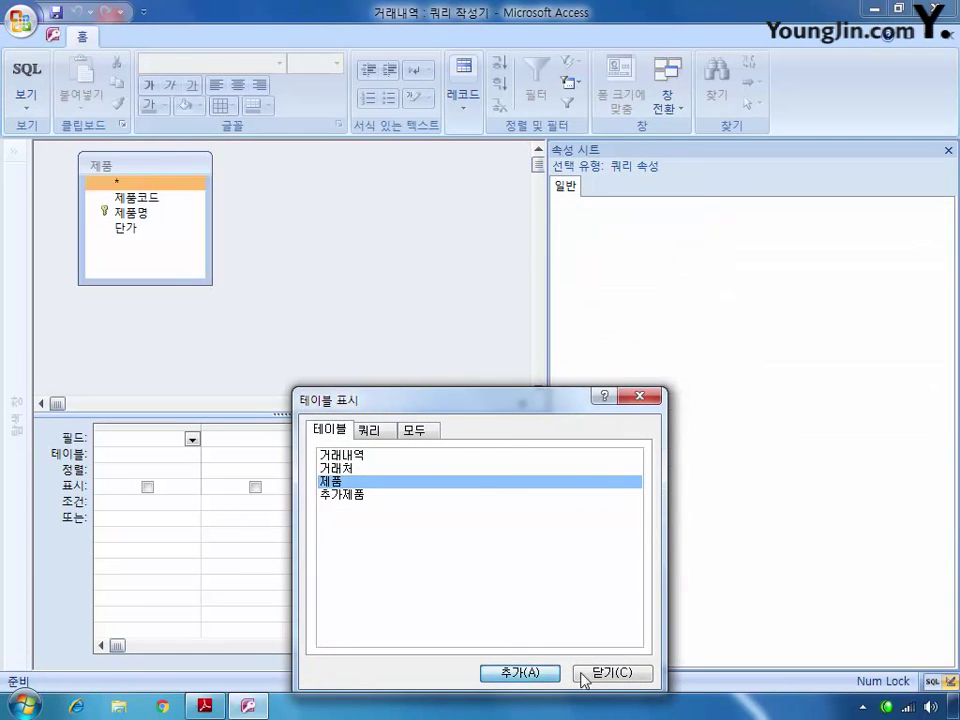
click(610, 672)
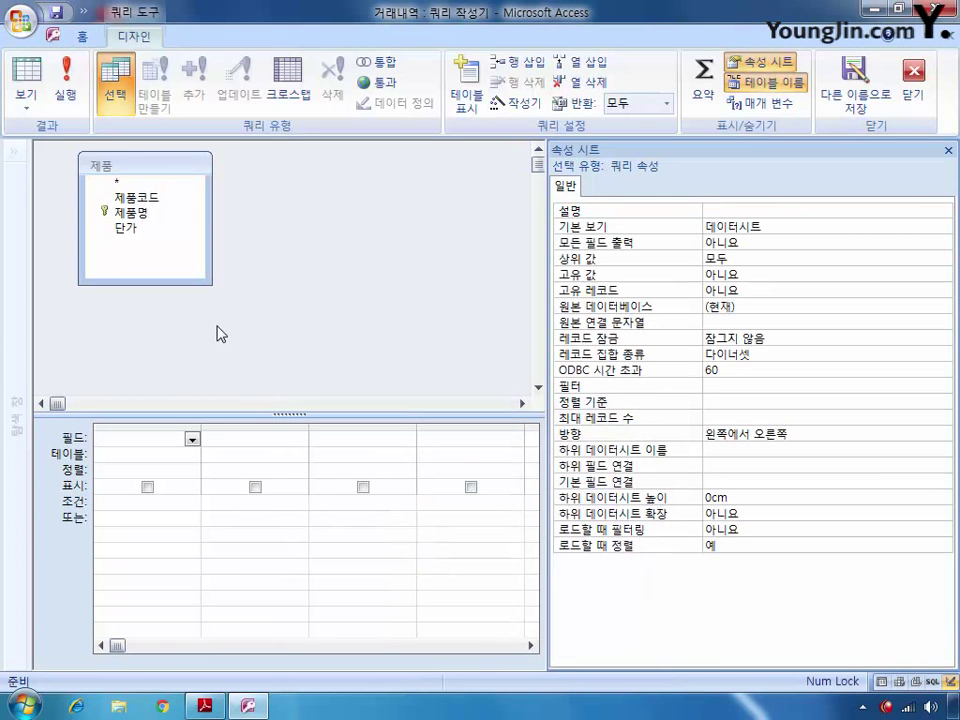
Step: Add the 제품명, 제품코드 and 단가 fields to the row source query in that order, then close it and save the change
double_click(140, 214)
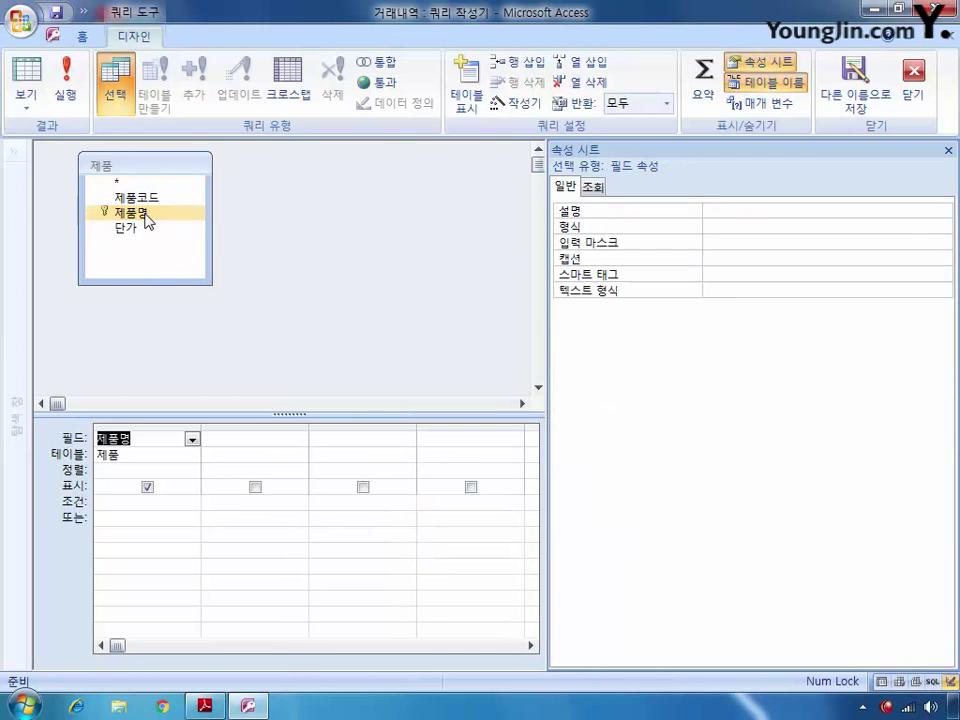
click(150, 202)
double_click(140, 198)
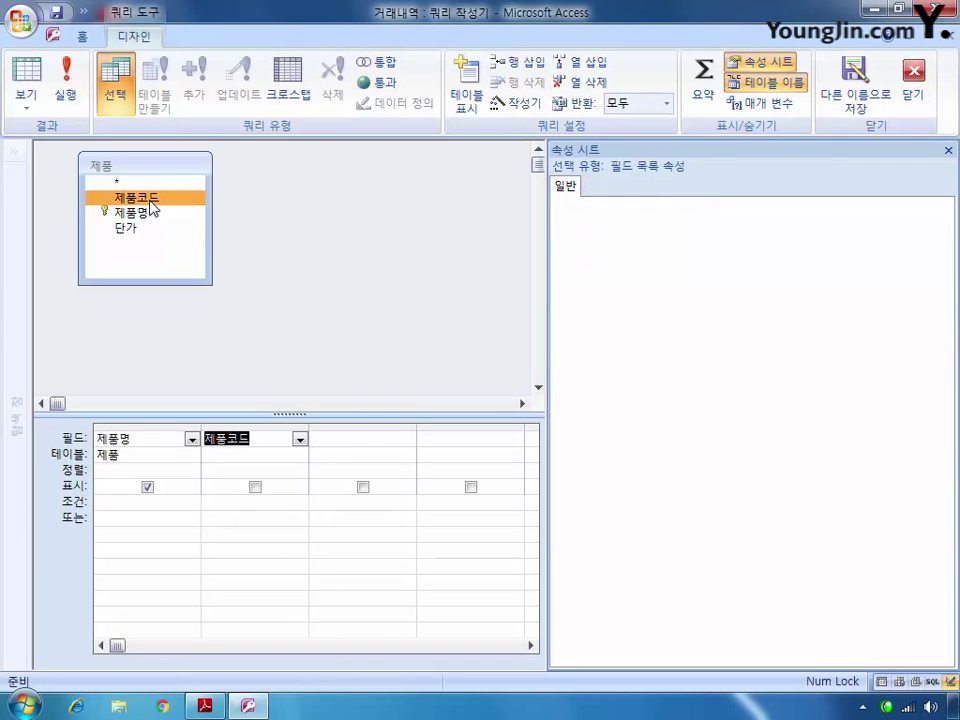
click(135, 230)
double_click(135, 230)
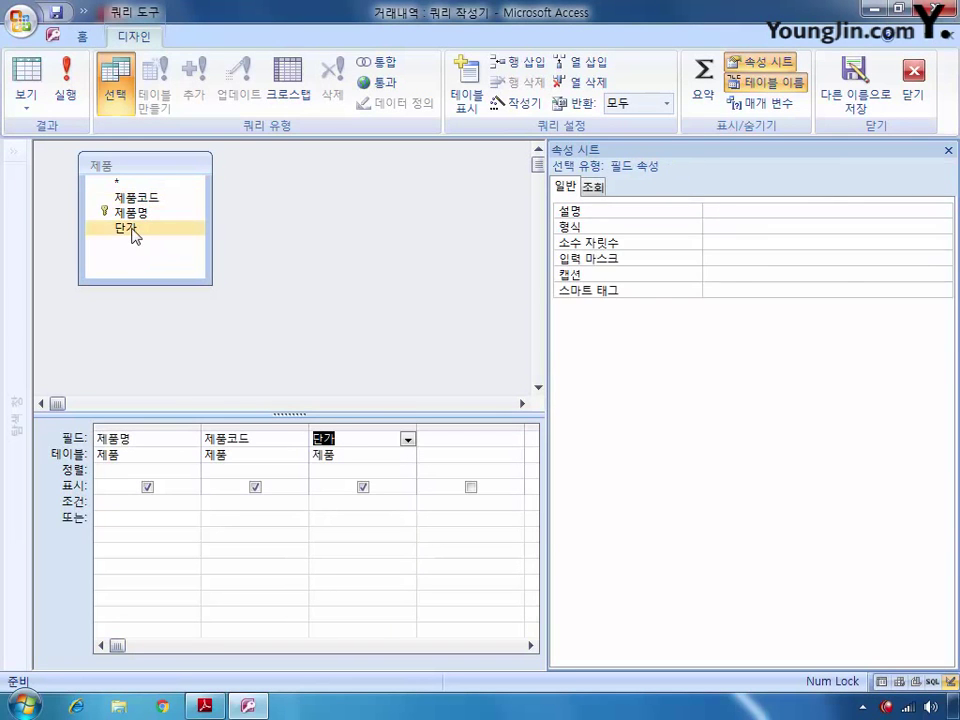
click(913, 75)
click(363, 414)
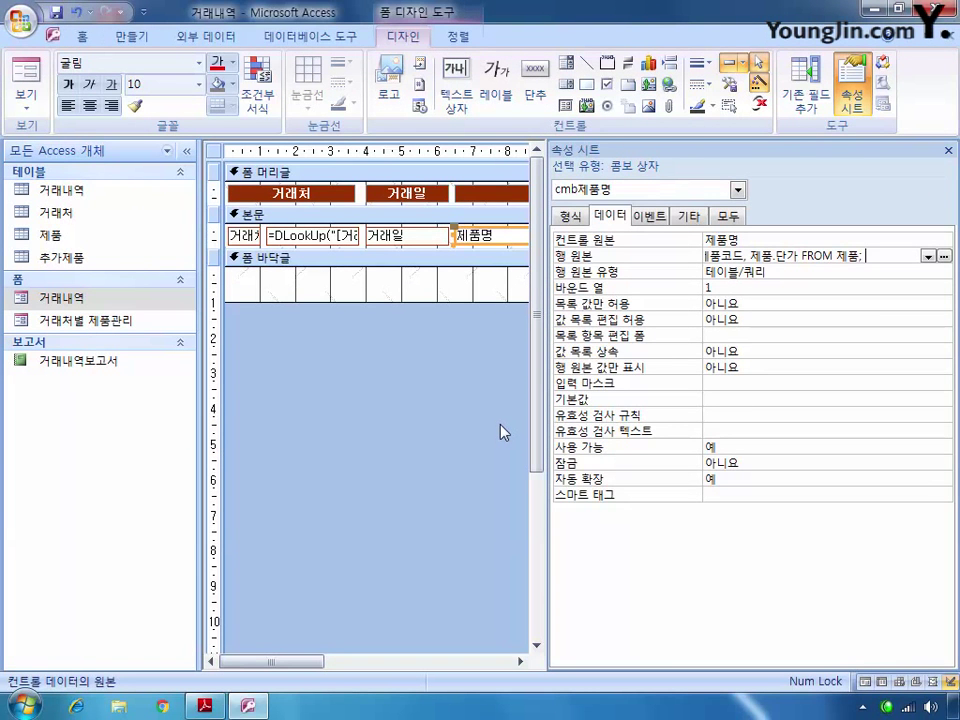
Step: Set the combo box's column count (열 개수) to 3 and column widths (열 너비) to 2;1.5;2, then save and close the form
click(570, 216)
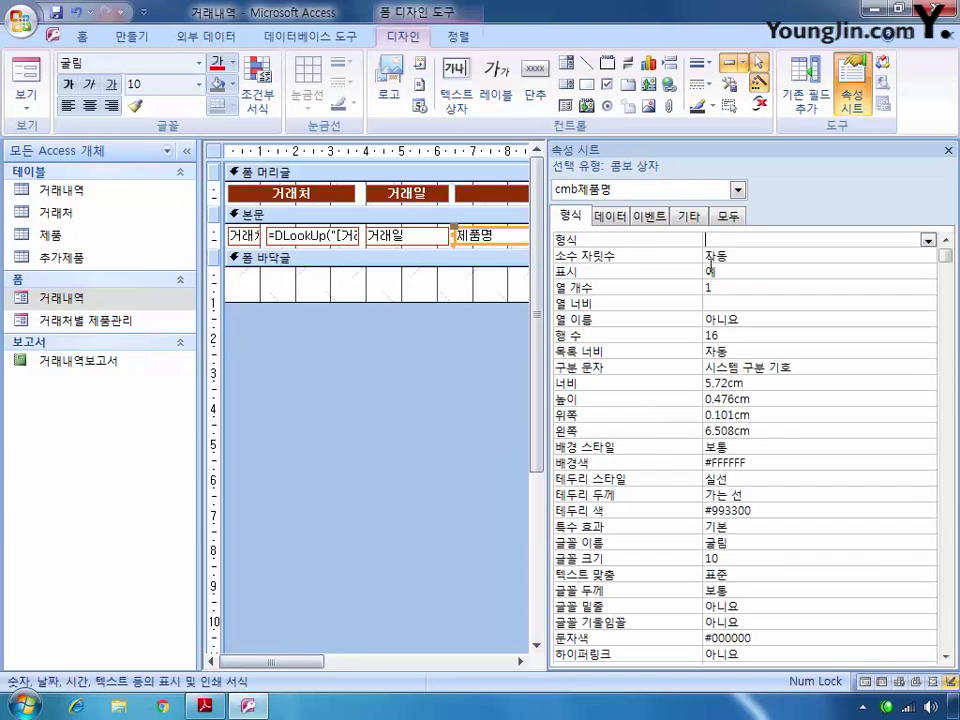
click(680, 297)
text(3)
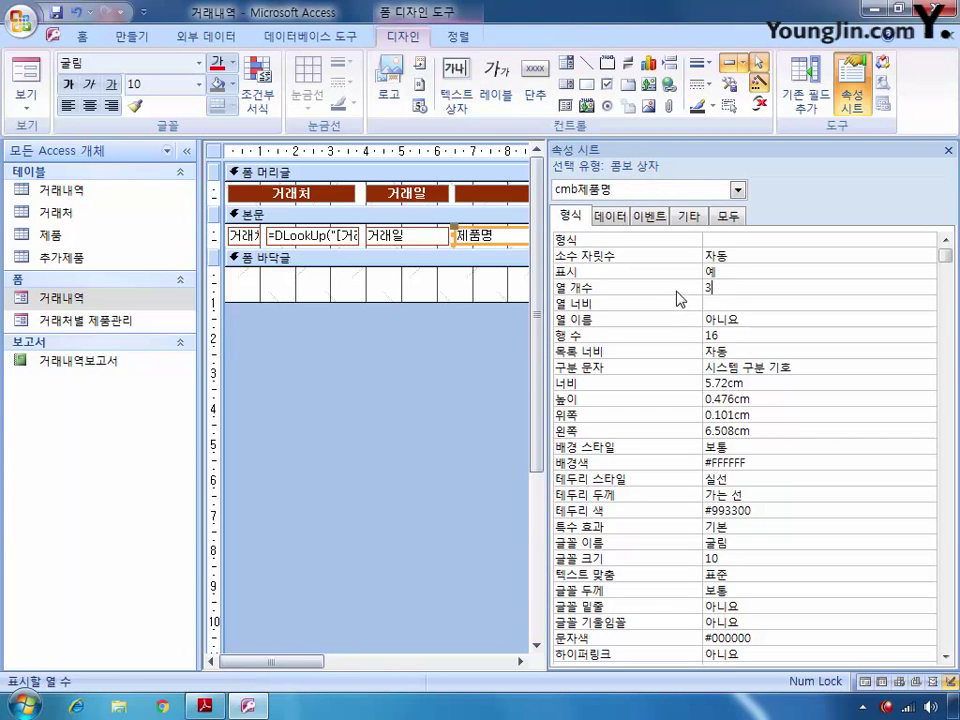
click(724, 300)
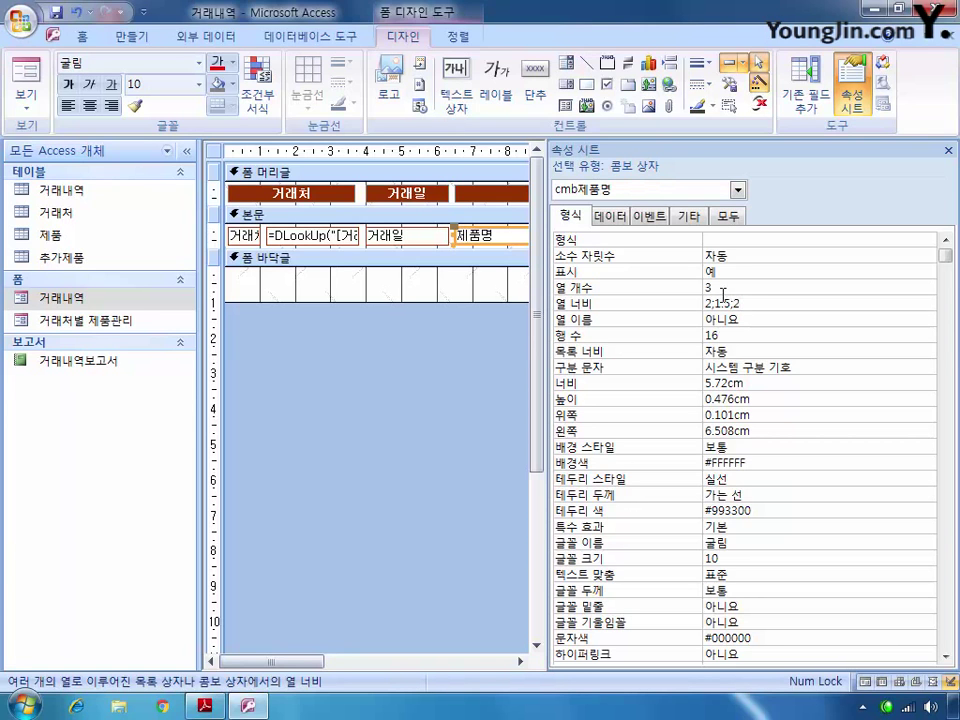
click(946, 42)
click(372, 401)
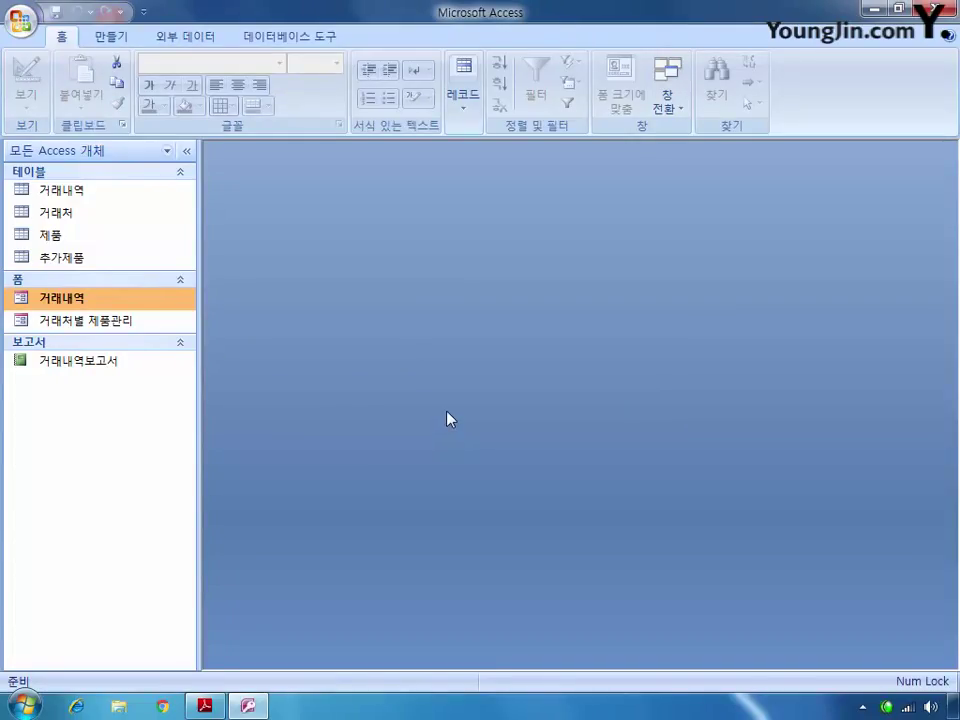
Step: Open the 거래처별 제품관리 form in design view, hide the property sheet, and move the form window fully into view
right_click(98, 322)
click(140, 380)
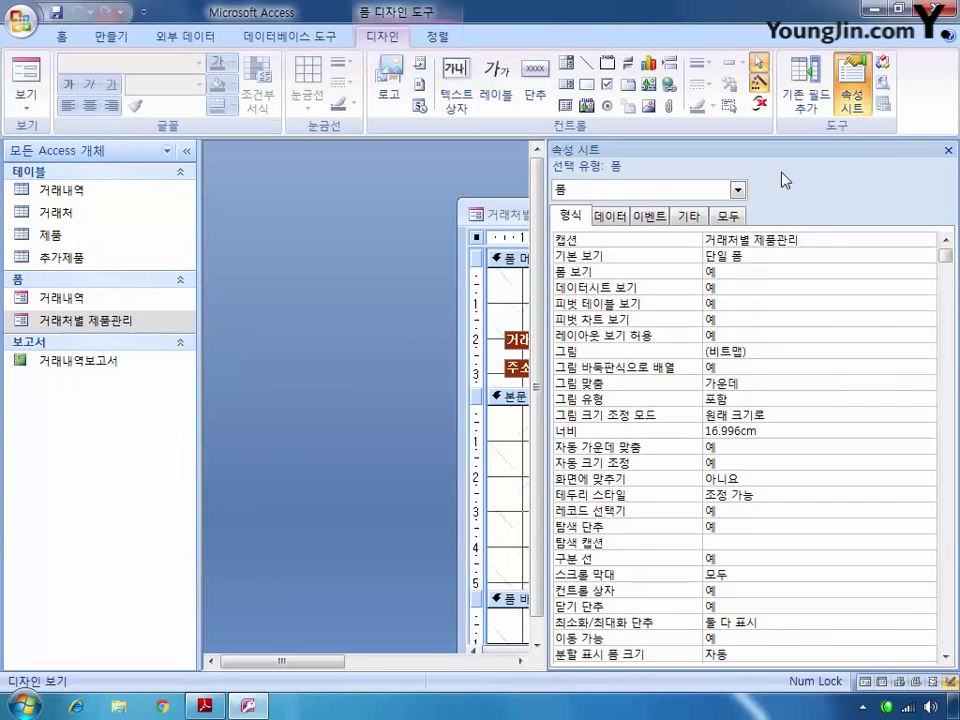
click(946, 150)
drag(696, 208, 423, 166)
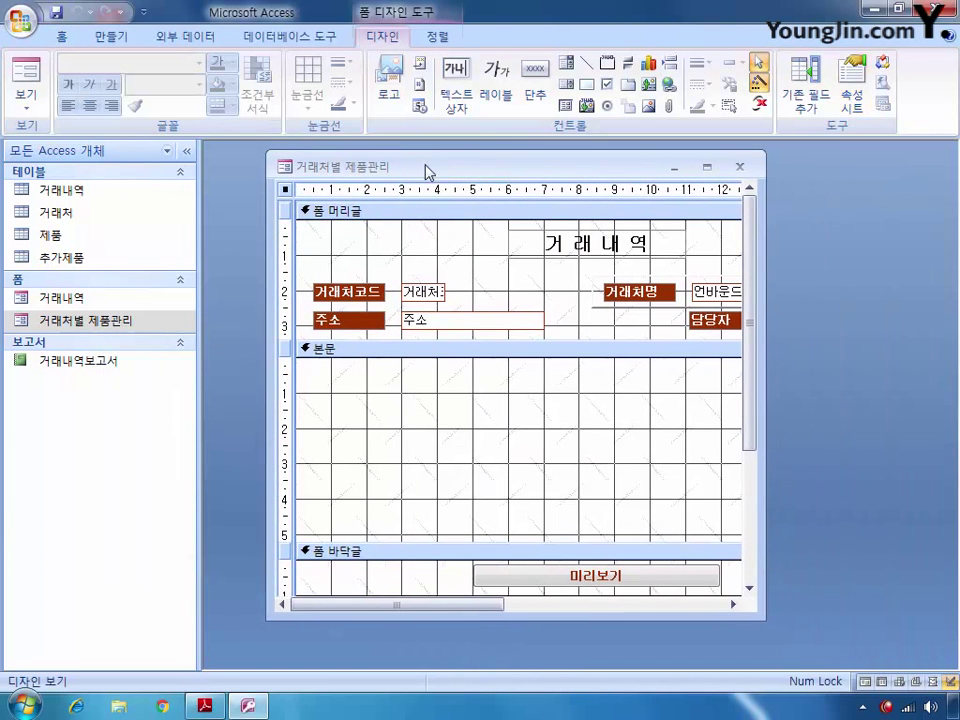
Step: Draw a subform about 9 by 4 cm in the 본문 section, based on the existing 거래내역 form and linked by 거래처코드
click(566, 104)
drag(367, 368, 689, 510)
click(421, 257)
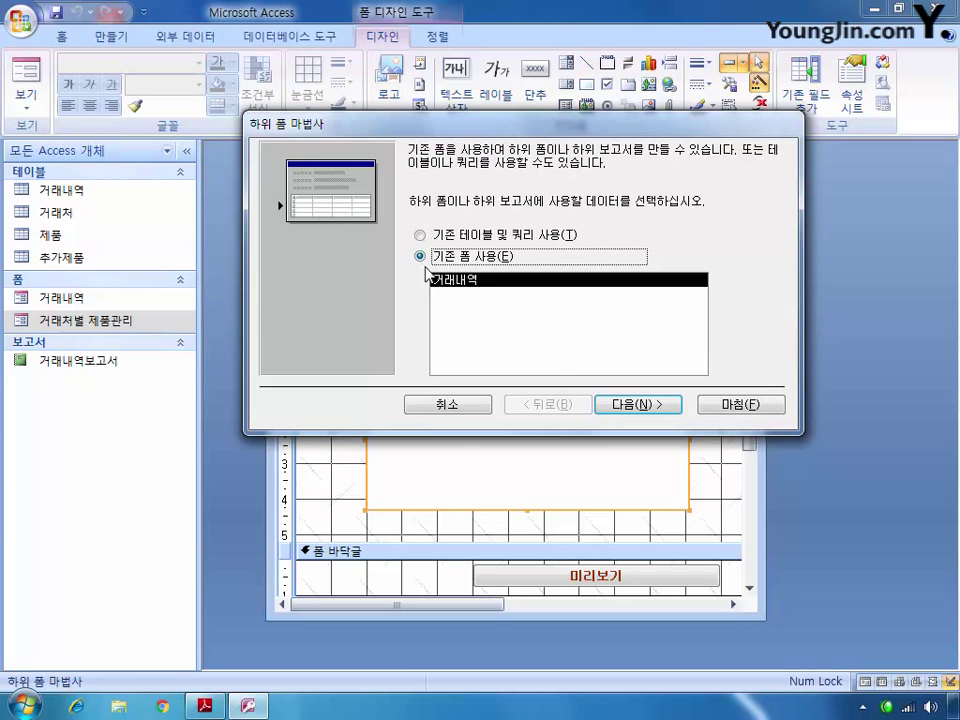
click(648, 406)
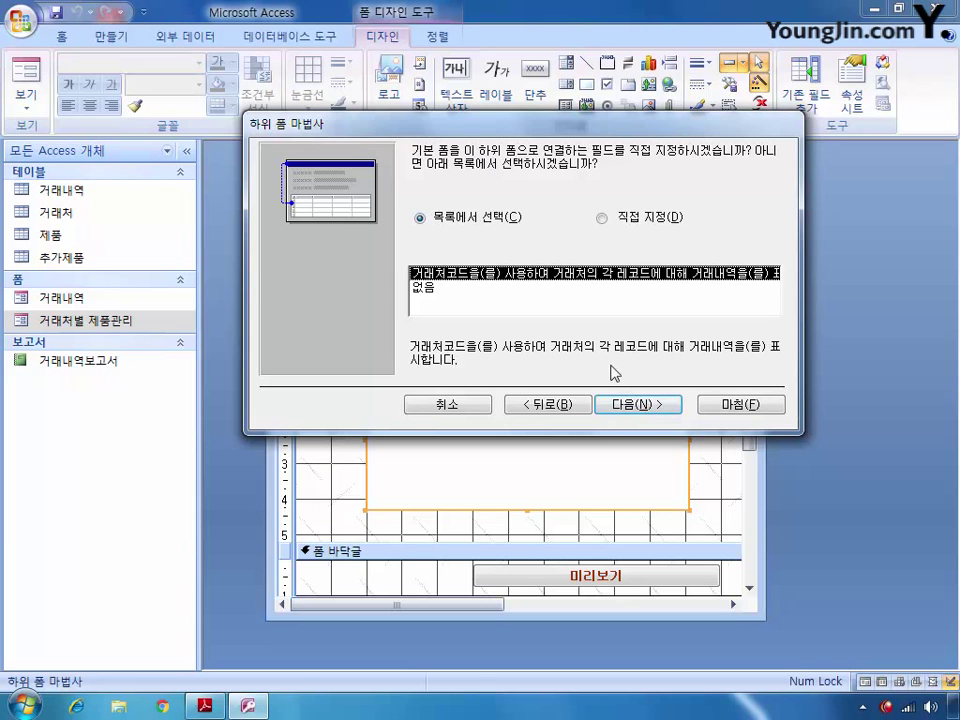
click(643, 406)
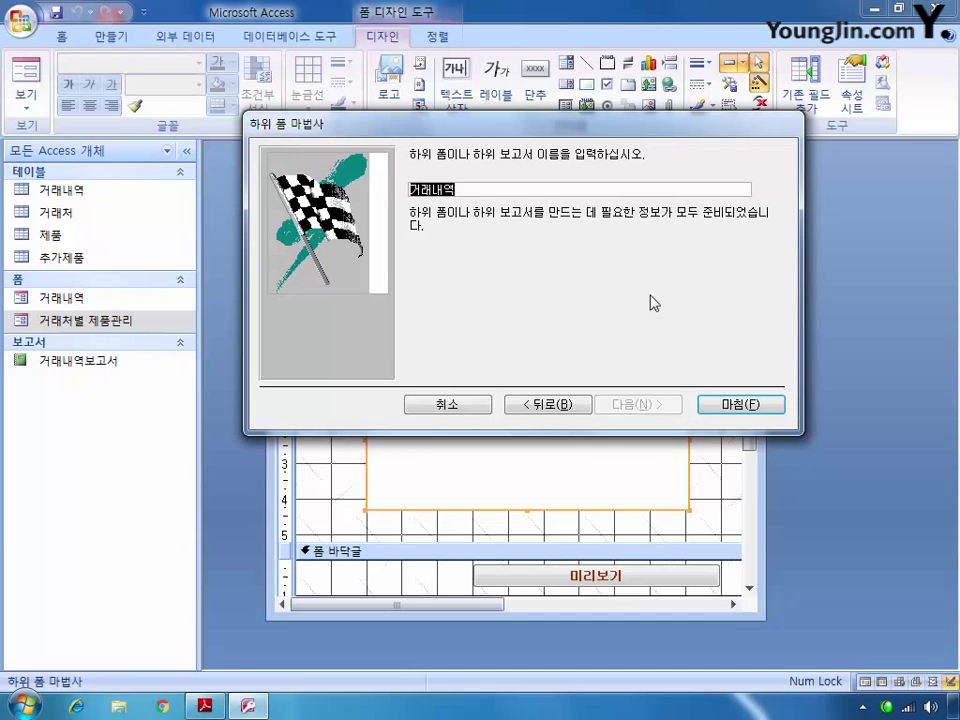
Step: Name the subform 세부거래내역, finish the wizard, and close the form with its changes saved
click(440, 189)
text(세부)
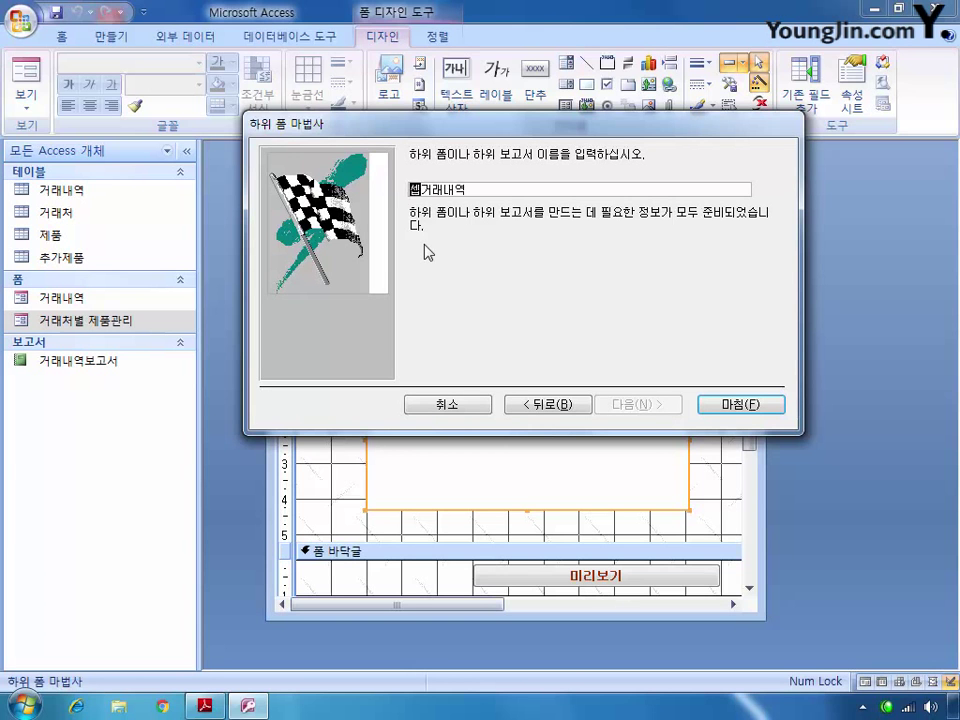
click(740, 403)
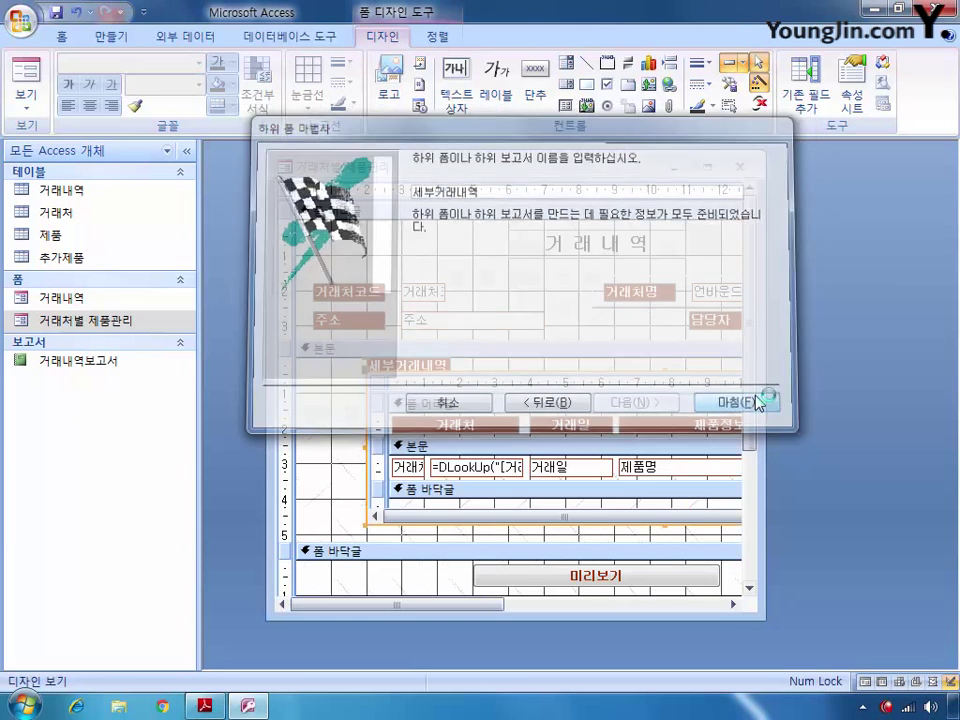
click(741, 167)
click(405, 400)
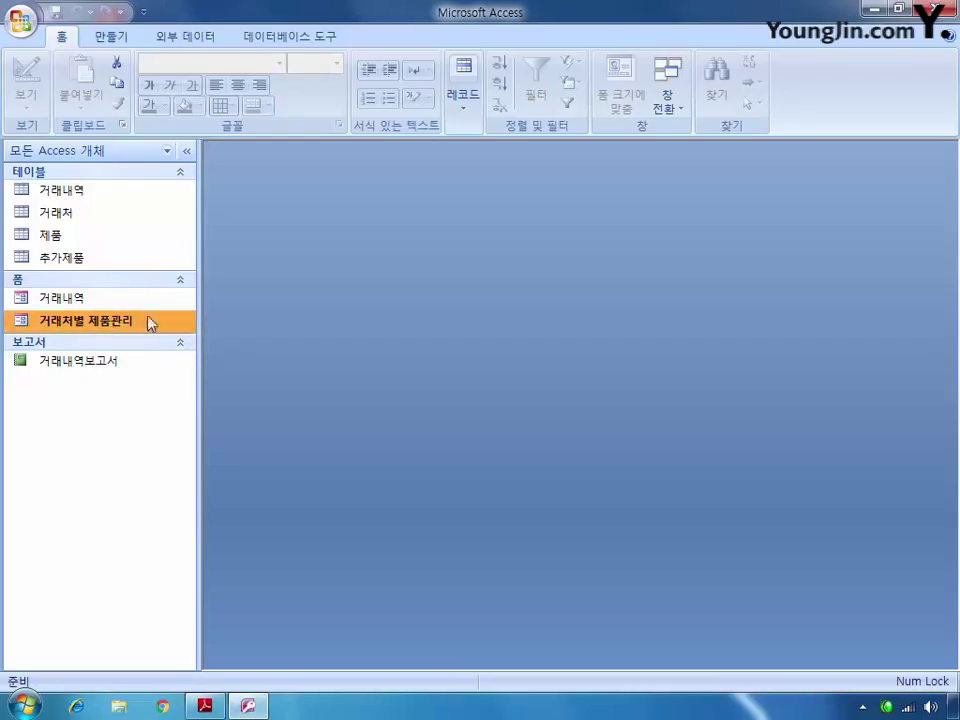
Step: Open the 거래내역보고서 report in design view, maximize its window, and display the property sheet
right_click(97, 364)
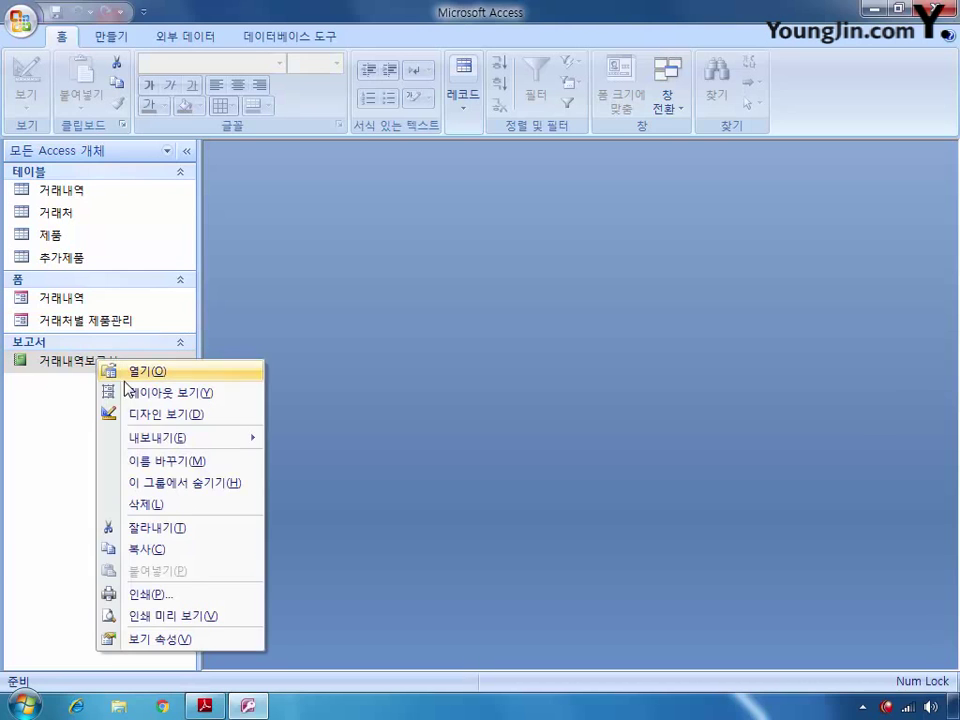
click(168, 420)
double_click(570, 167)
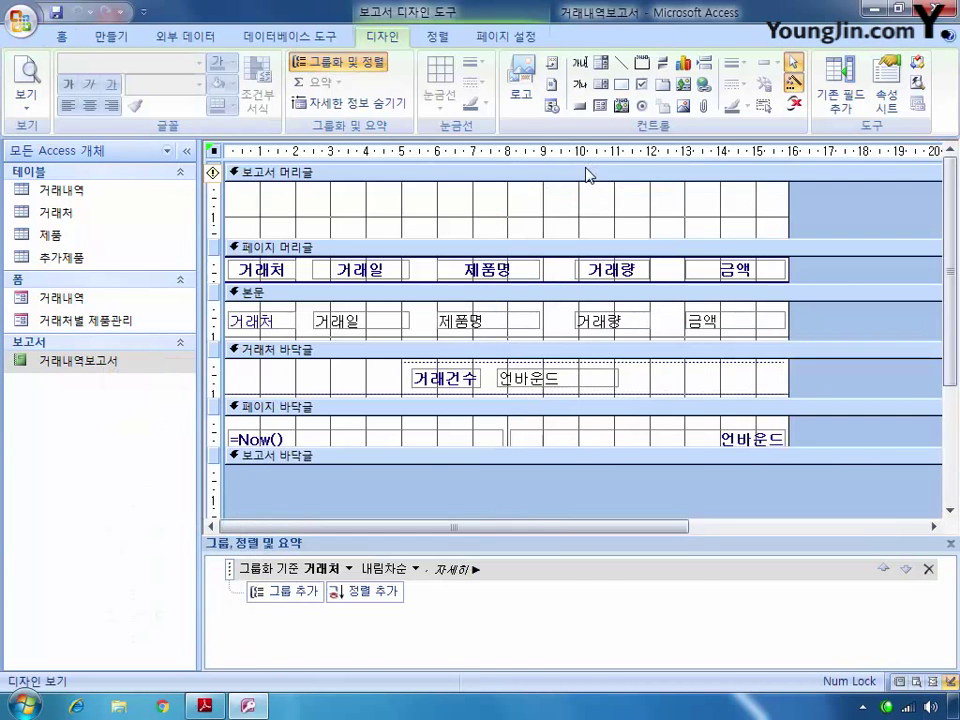
click(885, 100)
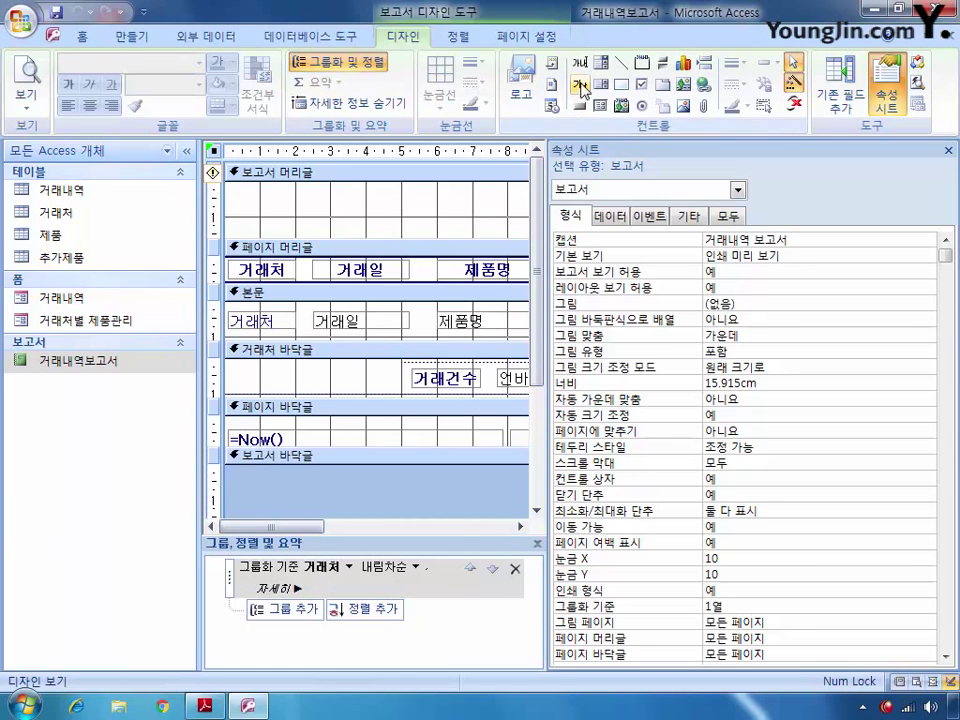
Step: Add a label about 5.8 by 1.1 cm in the 보고서 머리글 section with the text 거래내역 보고서
click(580, 83)
drag(278, 188, 484, 226)
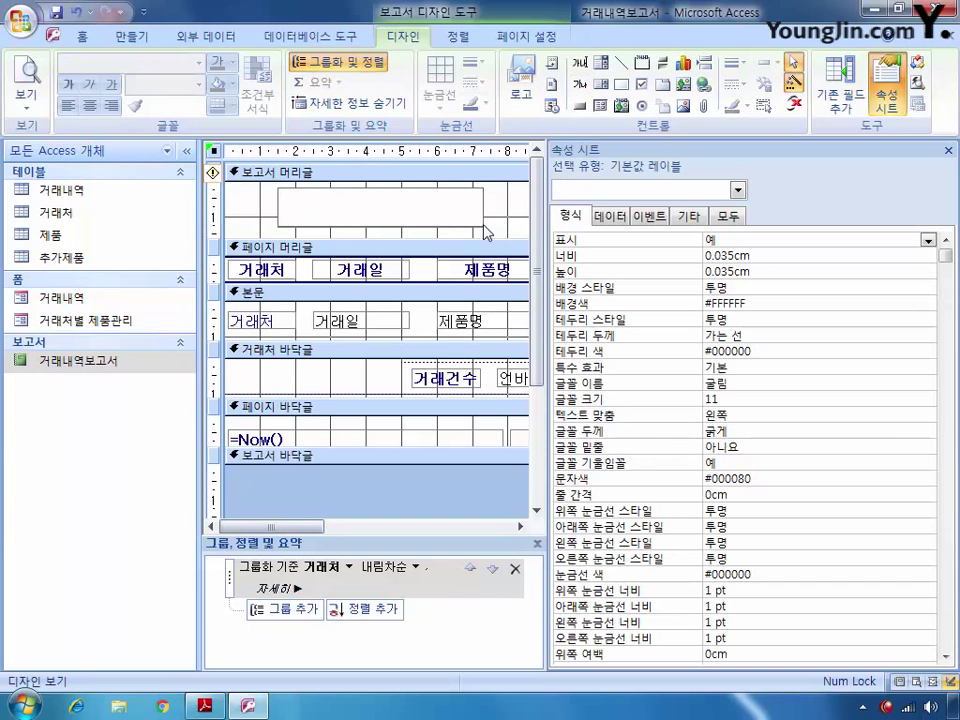
text(거래내역)
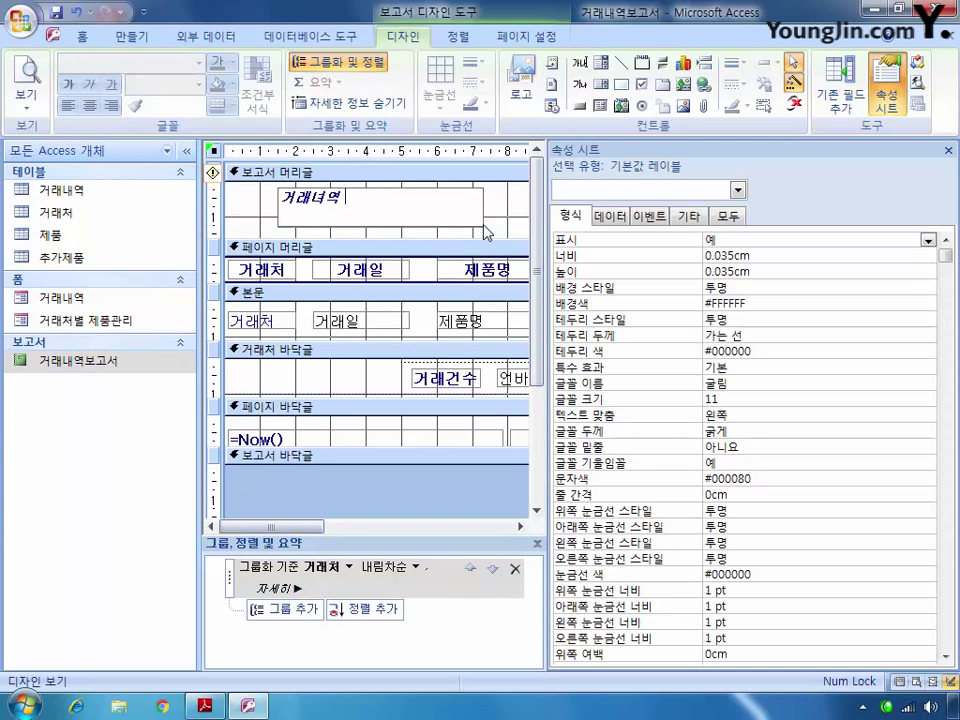
key(BackSpace)
key(BackSpace)
text(내역 보고서)
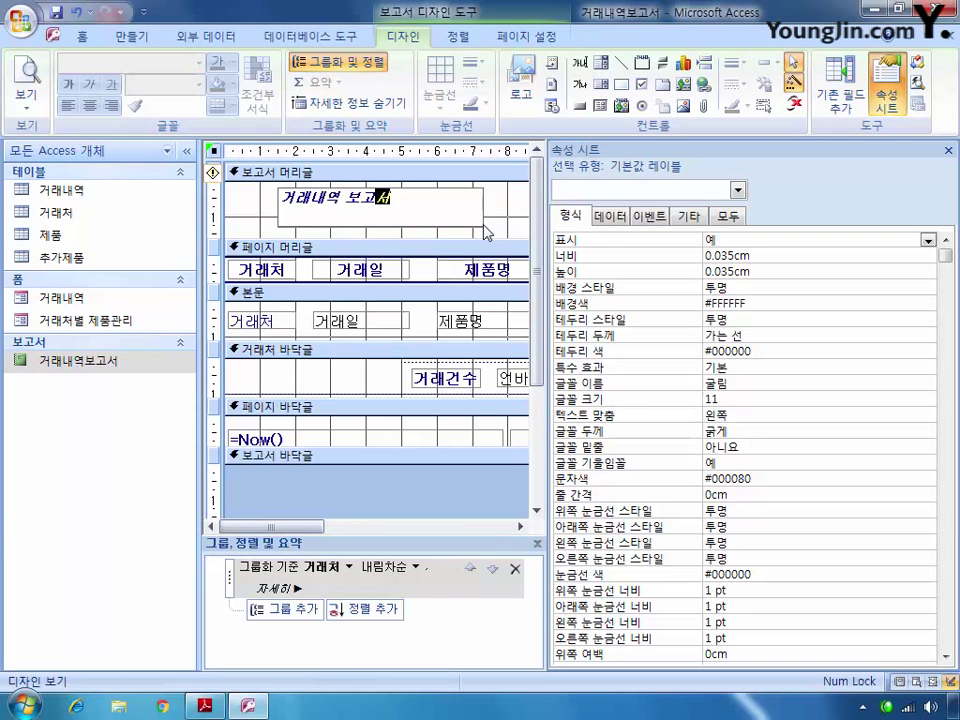
Step: Name the title label LBL제목 and format its text as 궁서체, size 20, with 가운데 alignment
click(727, 217)
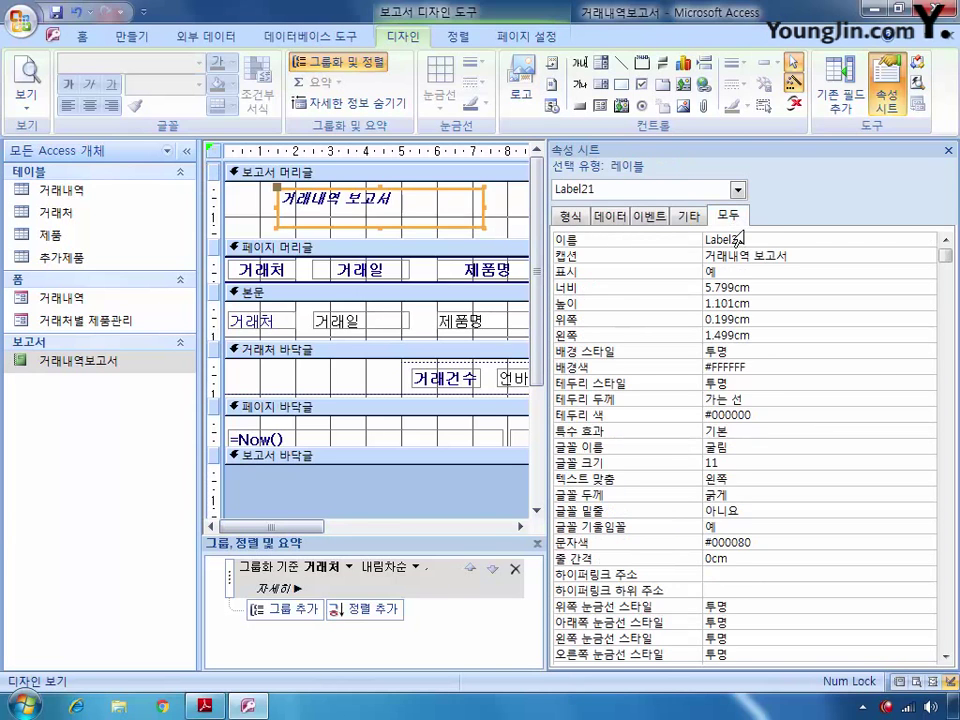
click(697, 241)
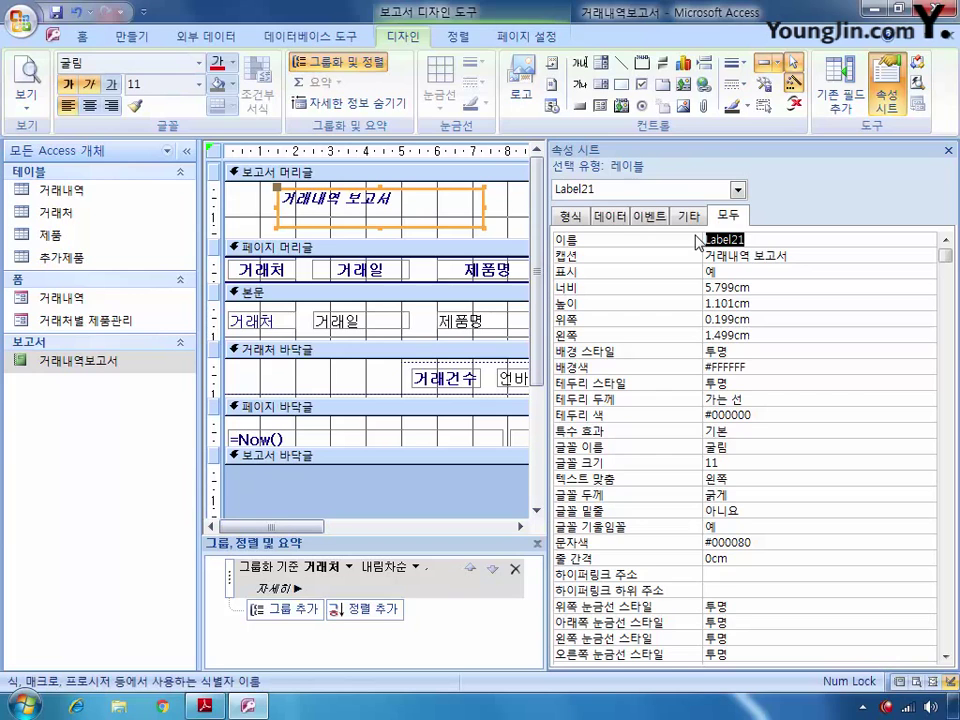
text(LBL제모)
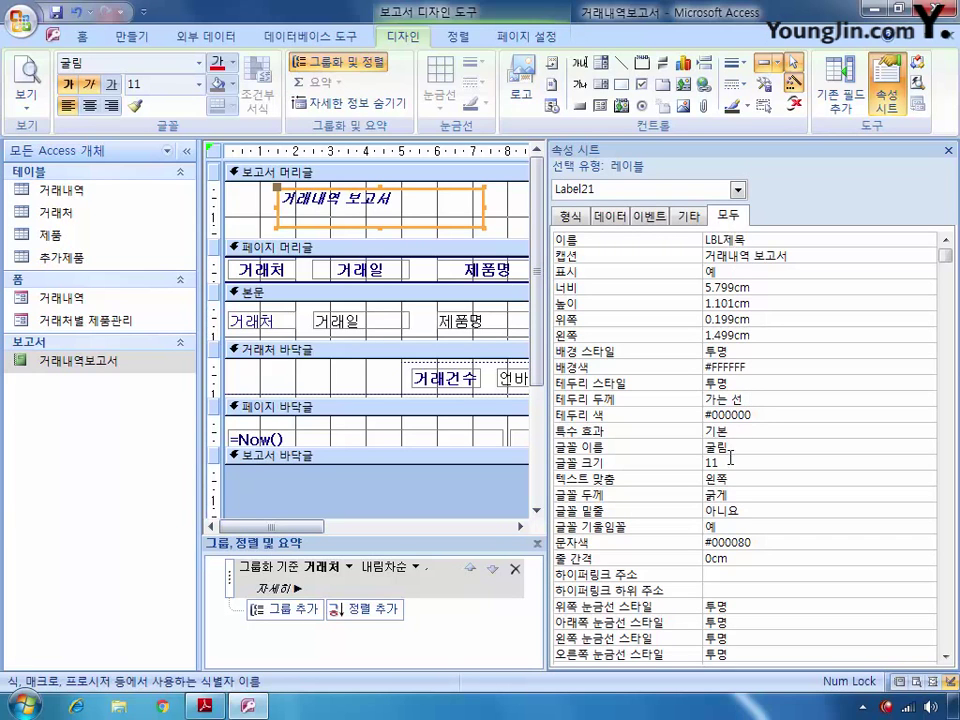
click(689, 455)
text(궁서체)
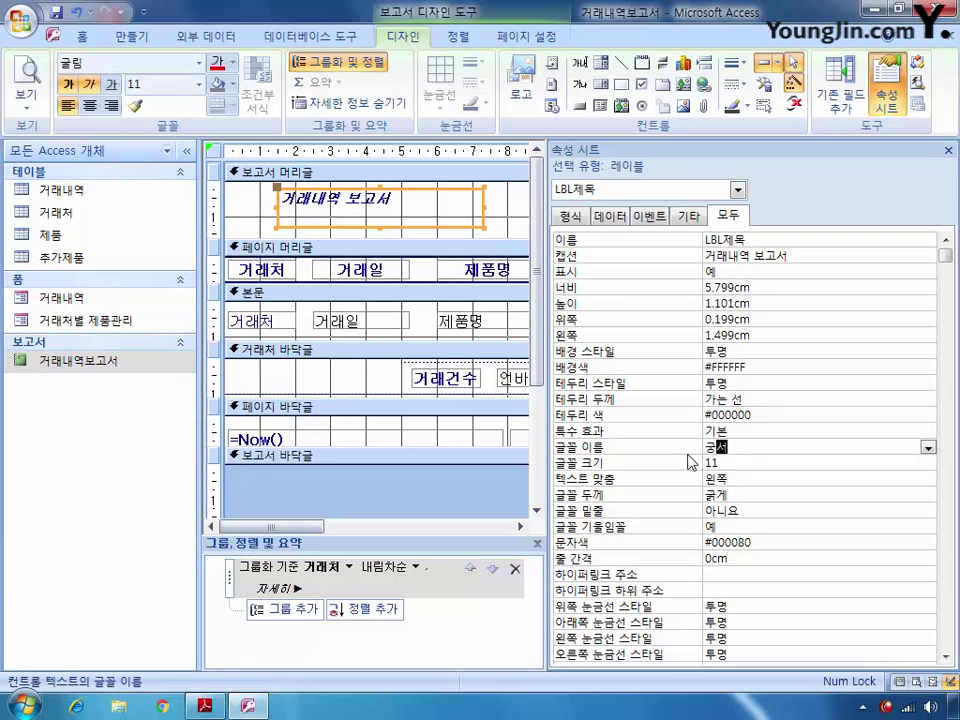
click(689, 462)
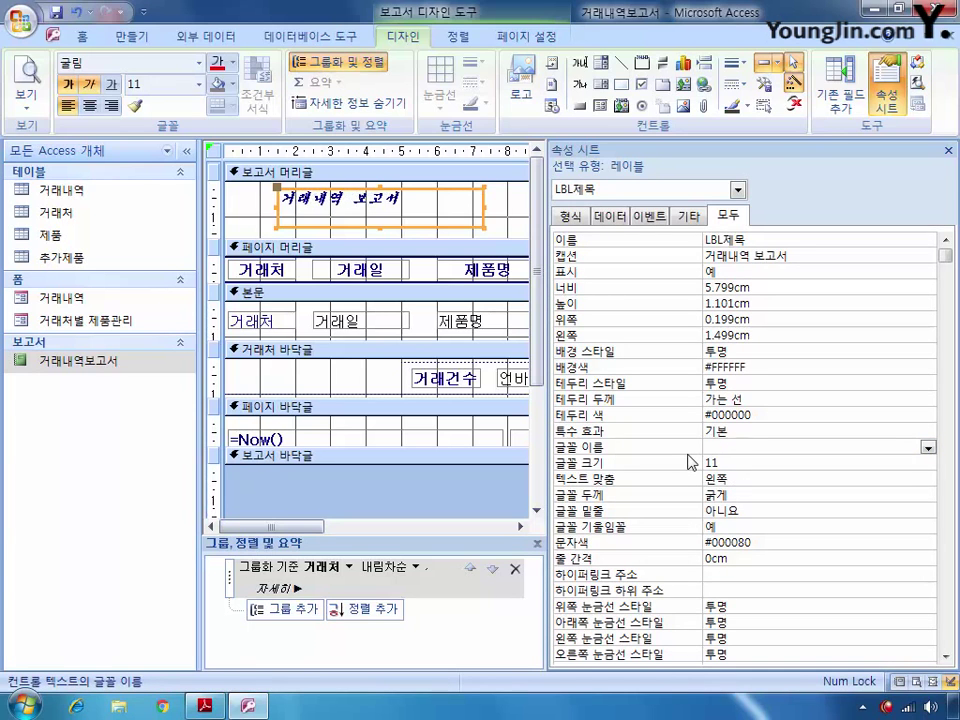
text(20)
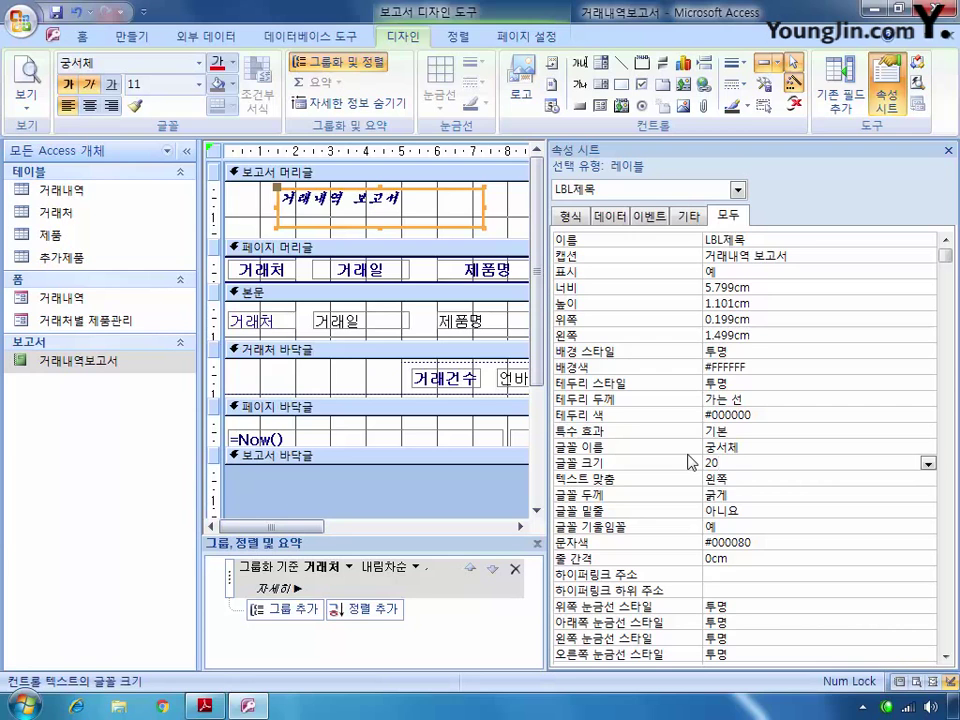
key(Return)
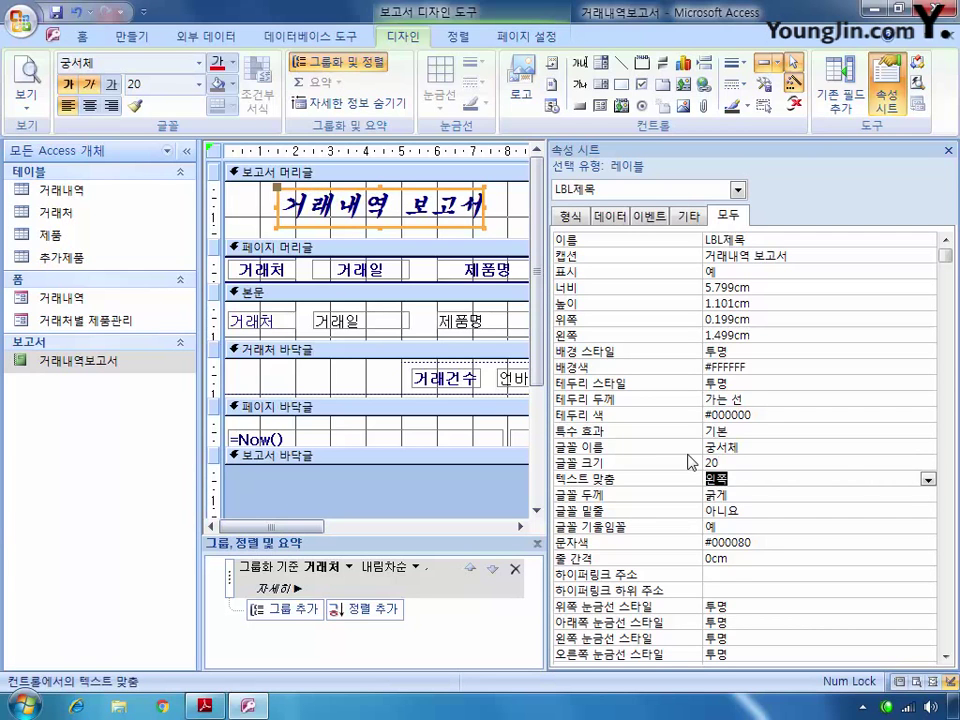
click(928, 479)
click(863, 524)
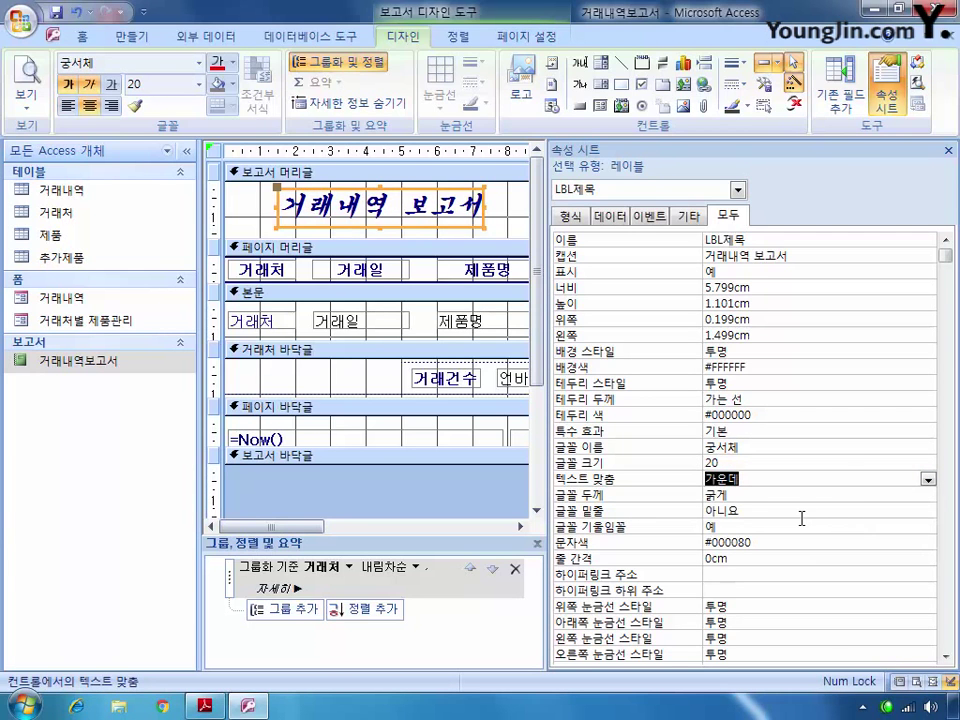
Step: Set the 거래처 group to 오름차순 order and add a second-level ascending sort on 거래일
click(414, 567)
click(394, 585)
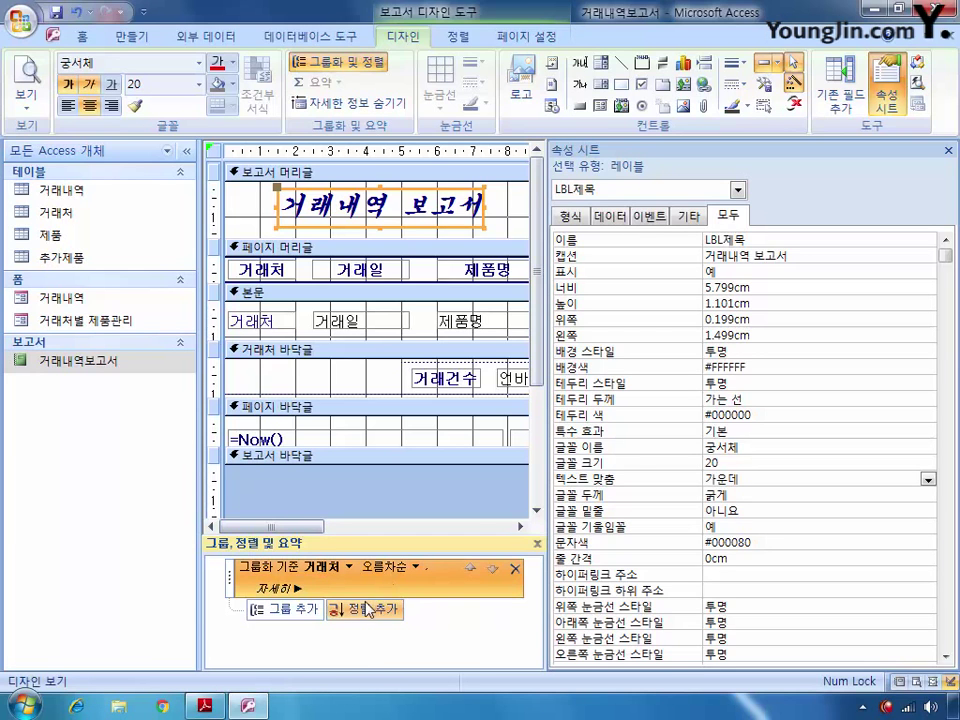
click(362, 608)
click(402, 517)
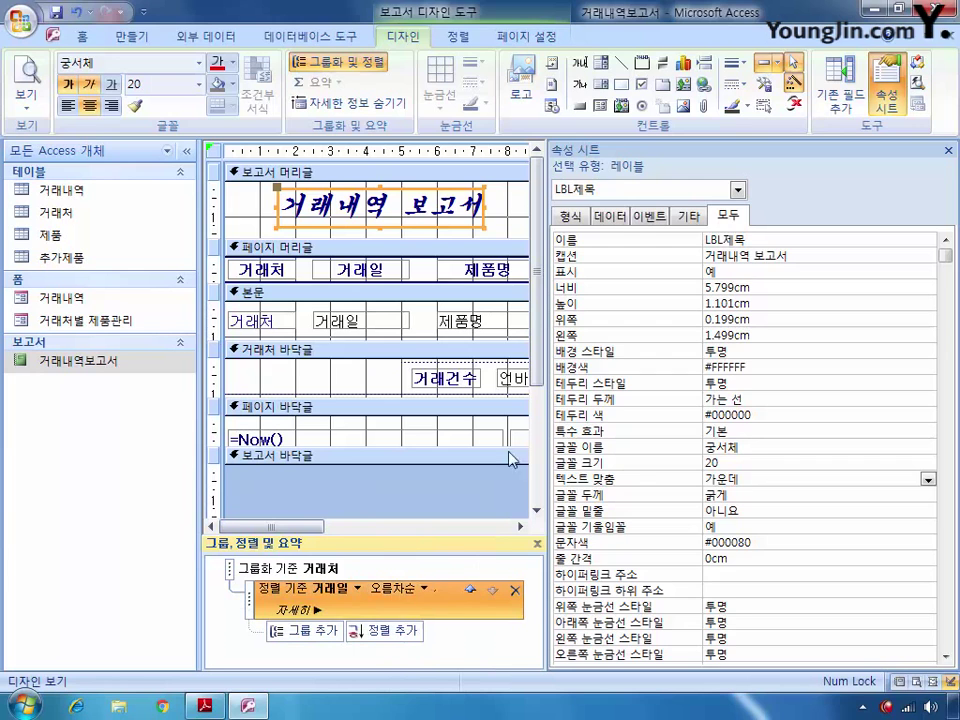
Step: Set 중복 내용 숨기기 to 예 for the txt거래처 text box in the 본문 section
click(737, 189)
scroll(743, 230, down, 1)
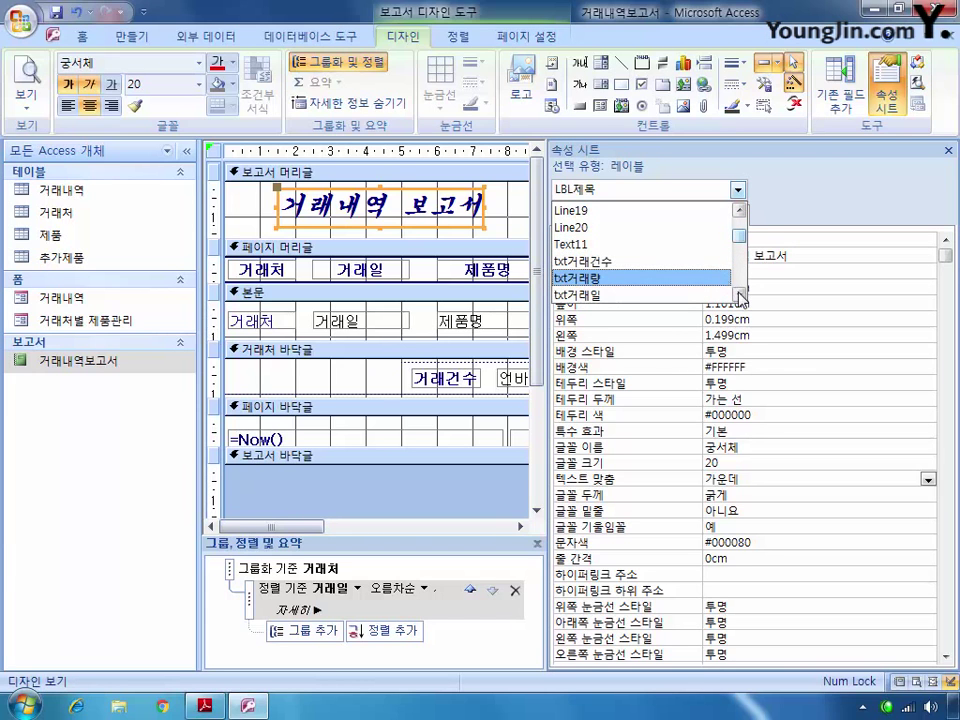
scroll(731, 287, down, 1)
click(690, 278)
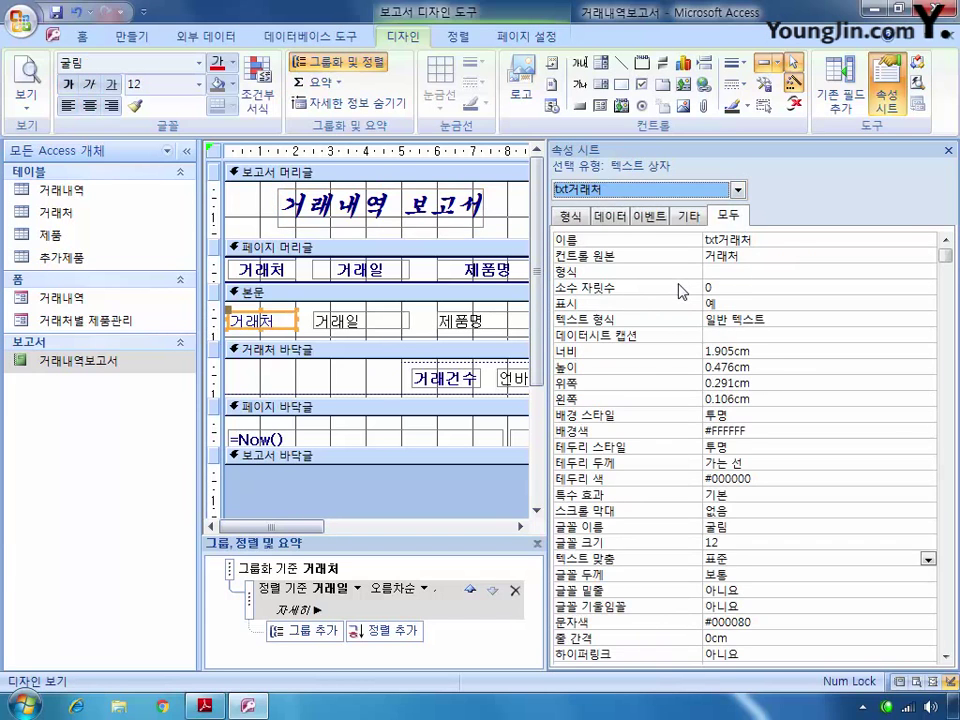
click(947, 258)
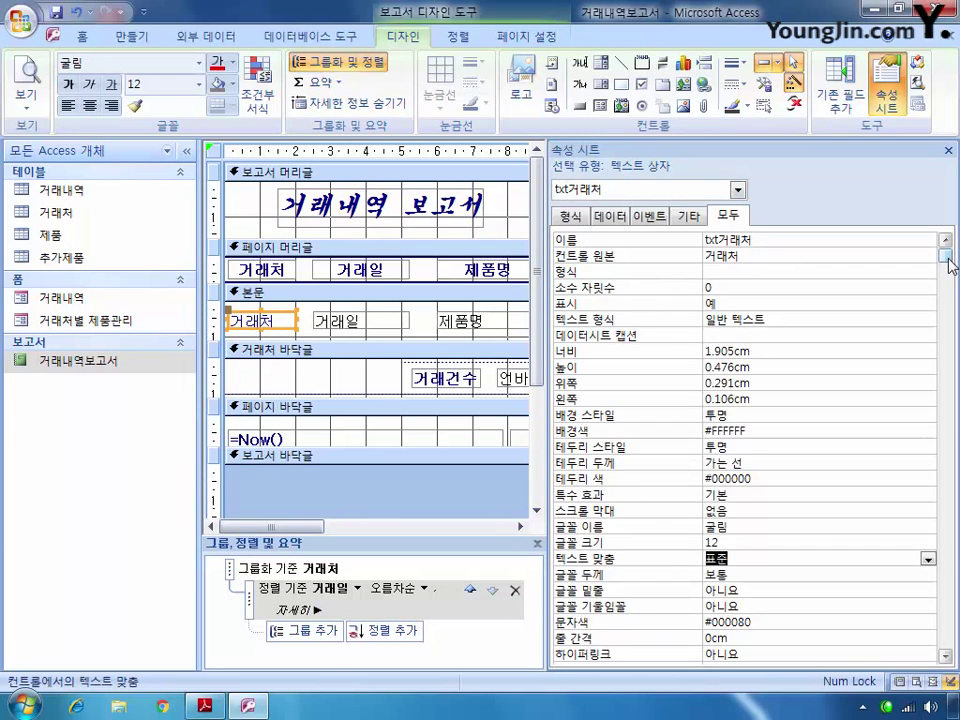
drag(947, 262, 947, 500)
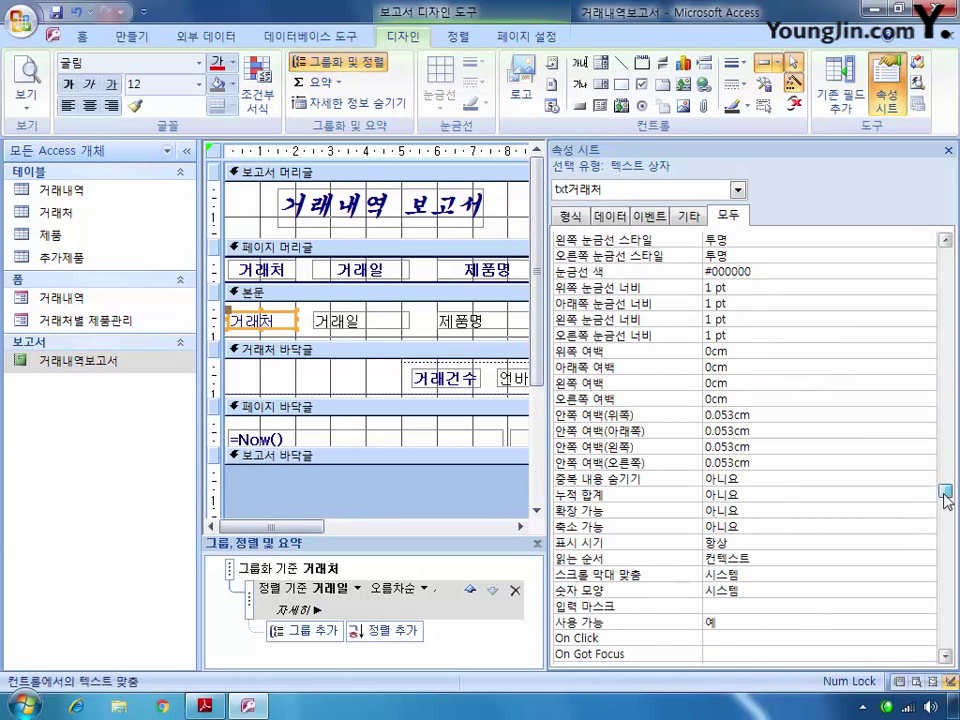
click(823, 478)
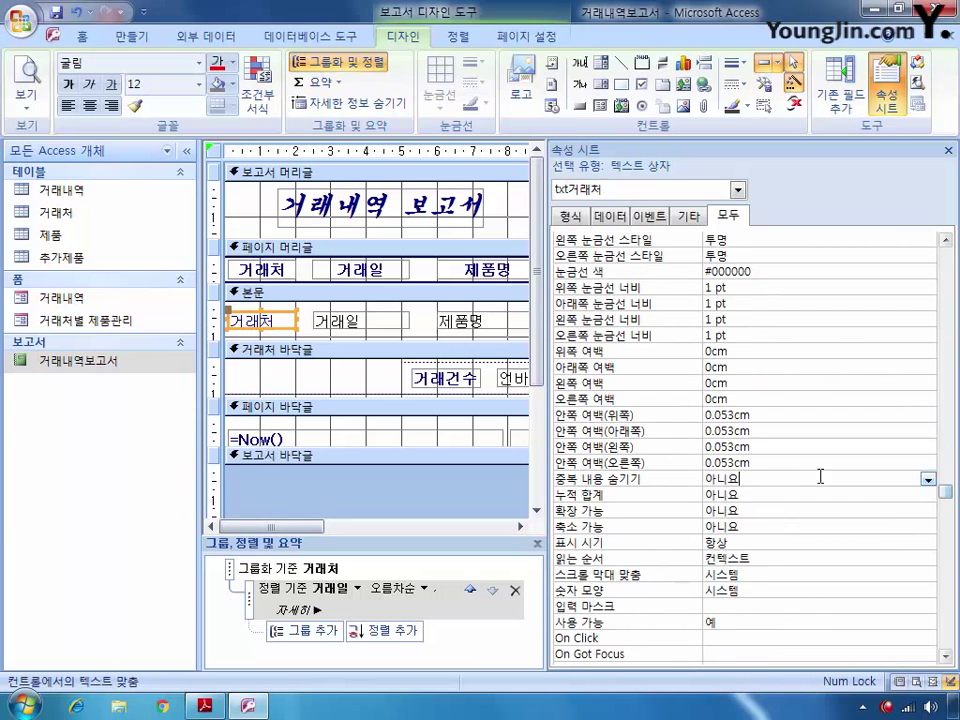
click(927, 480)
click(884, 491)
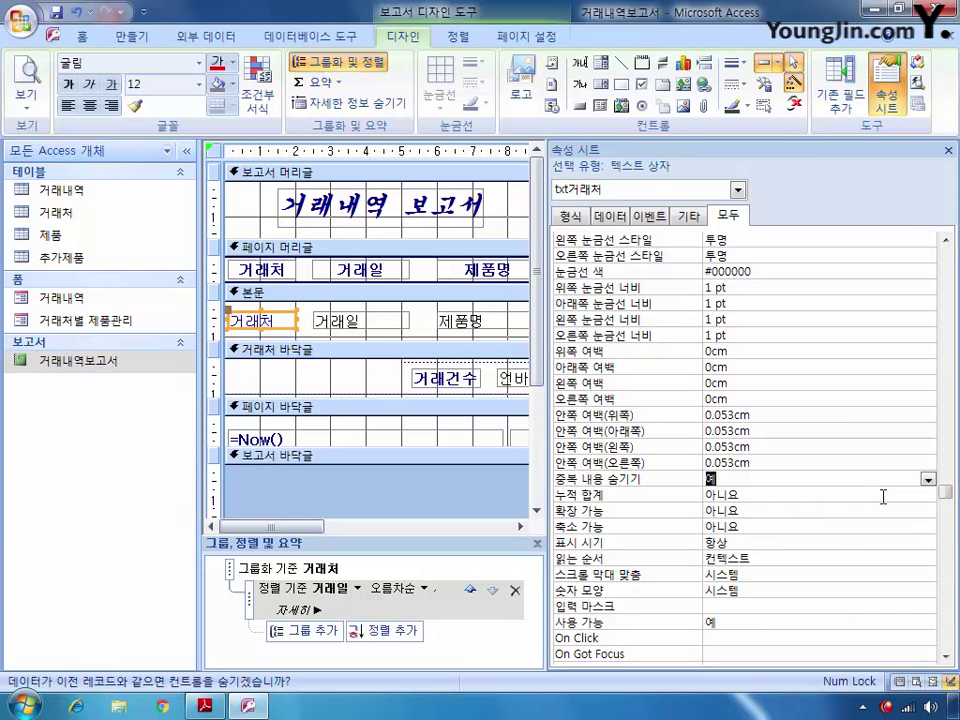
Step: Set the control source of txt거래건수 in the 거래처 바닥글 section to =Count(*)
click(738, 192)
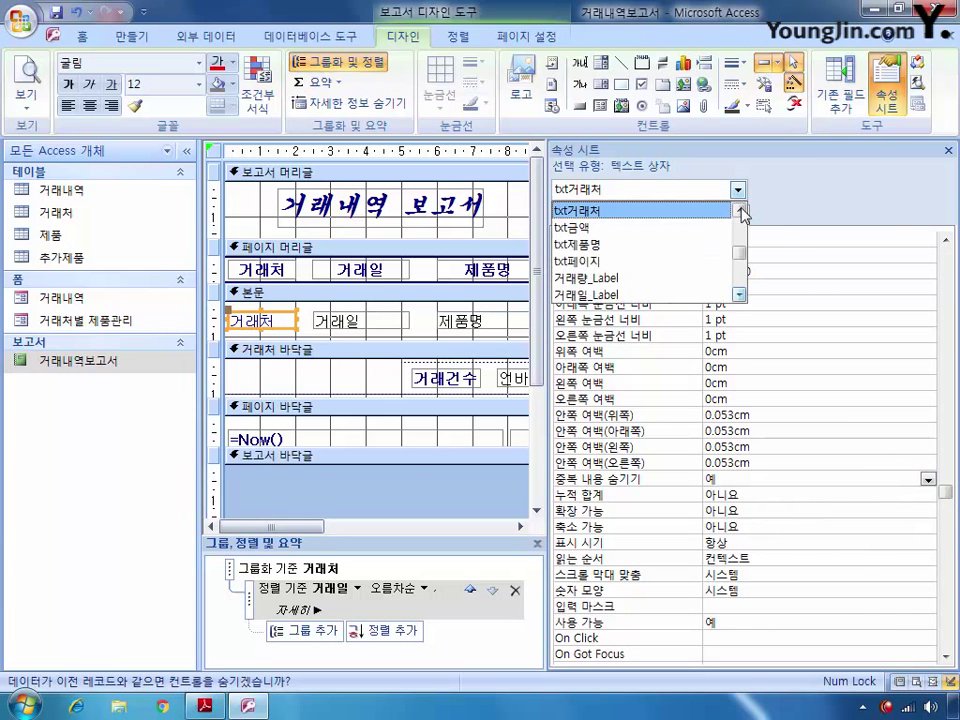
scroll(700, 230, up, 2)
click(697, 228)
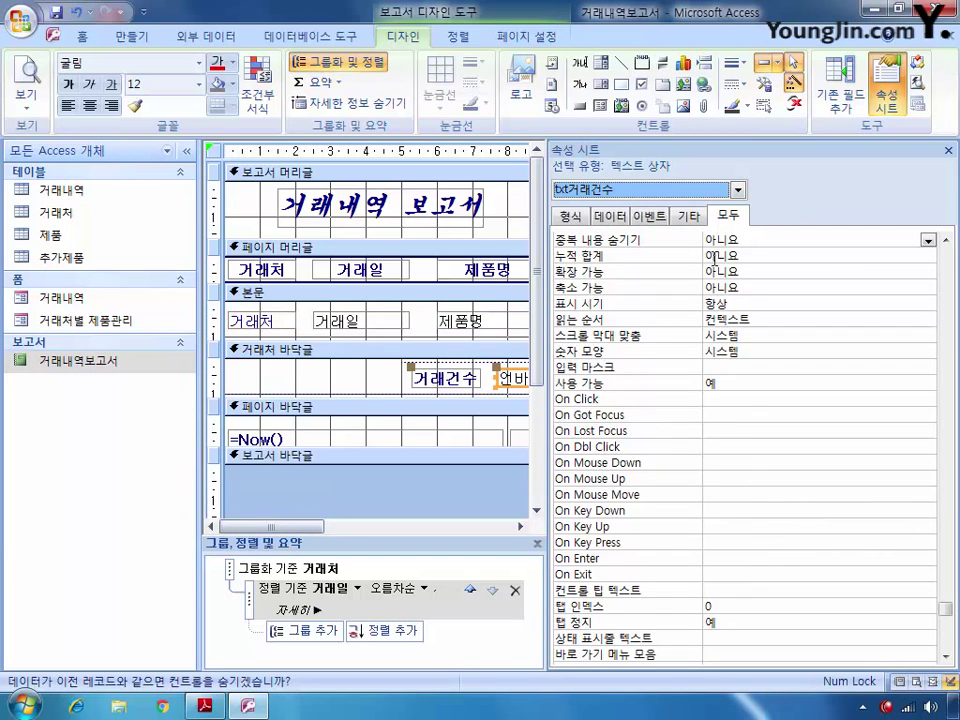
drag(946, 612, 946, 250)
click(777, 255)
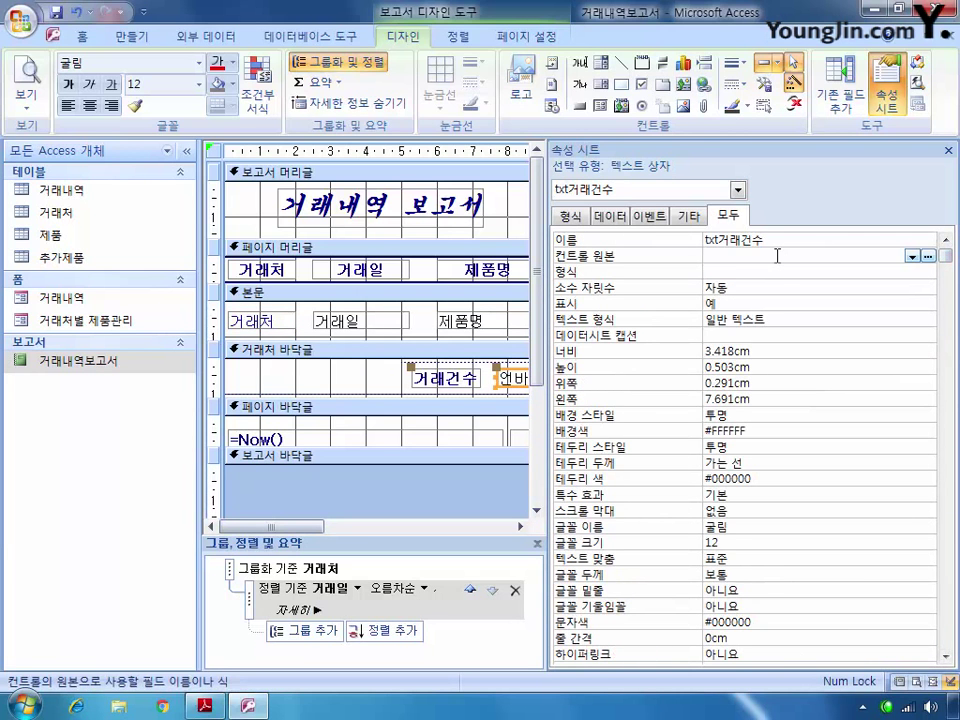
text(=count(*))
Step: Set the control source of txt페이지 to =Format([Page],"000") & " 페이지", and close the report with its changes saved
click(737, 189)
drag(737, 245, 744, 256)
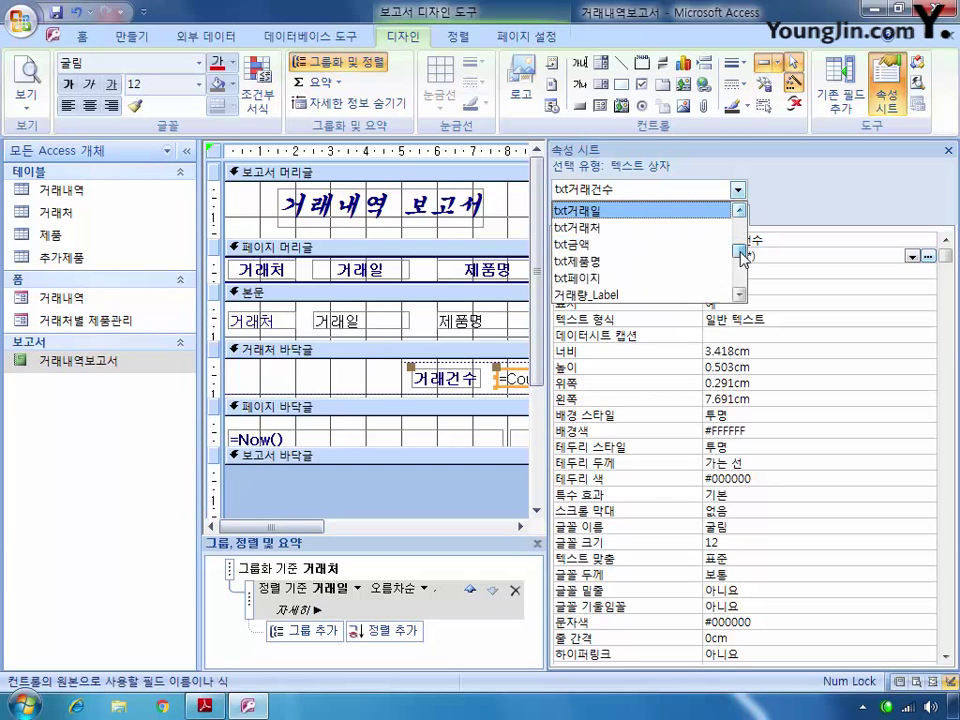
click(740, 278)
click(744, 256)
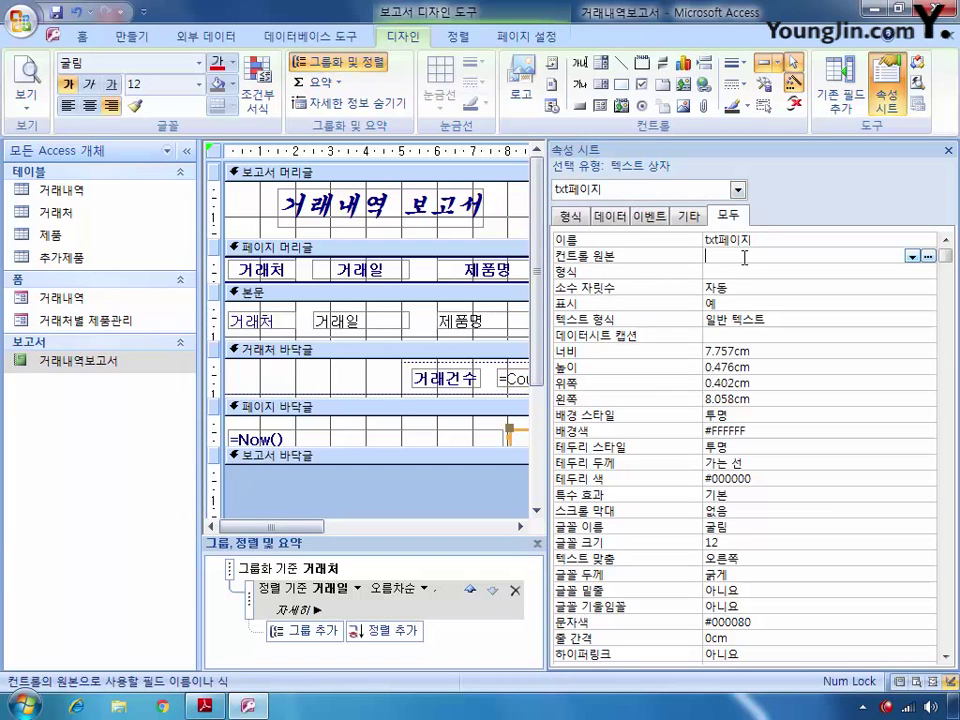
text(=)
text(0)
text(rmat)
text(([page)
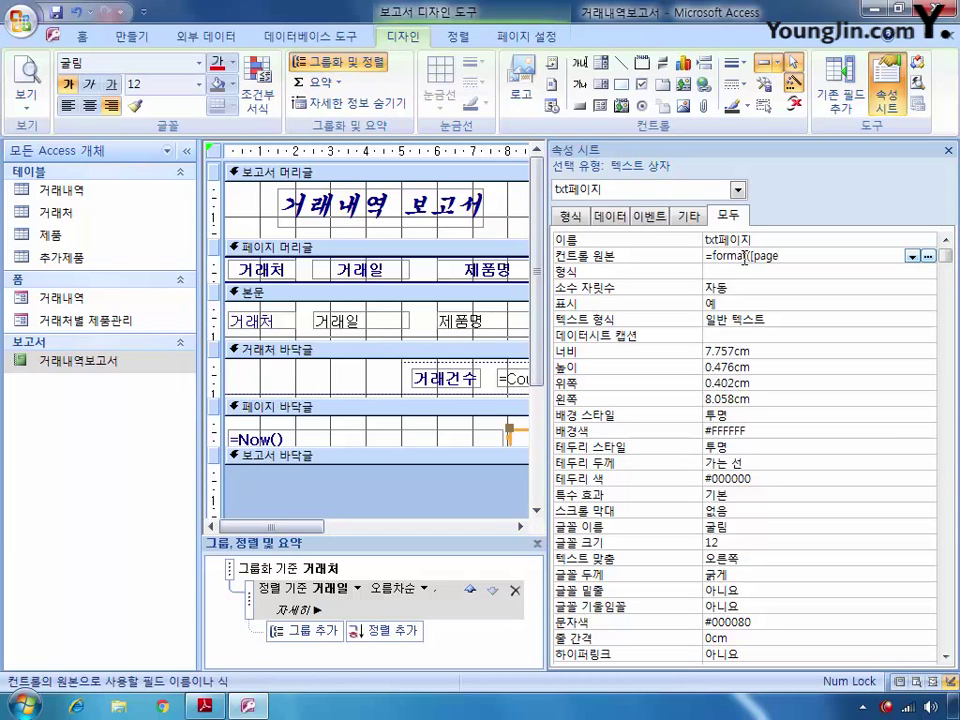
text(],"000")&" 페이지")
click(736, 272)
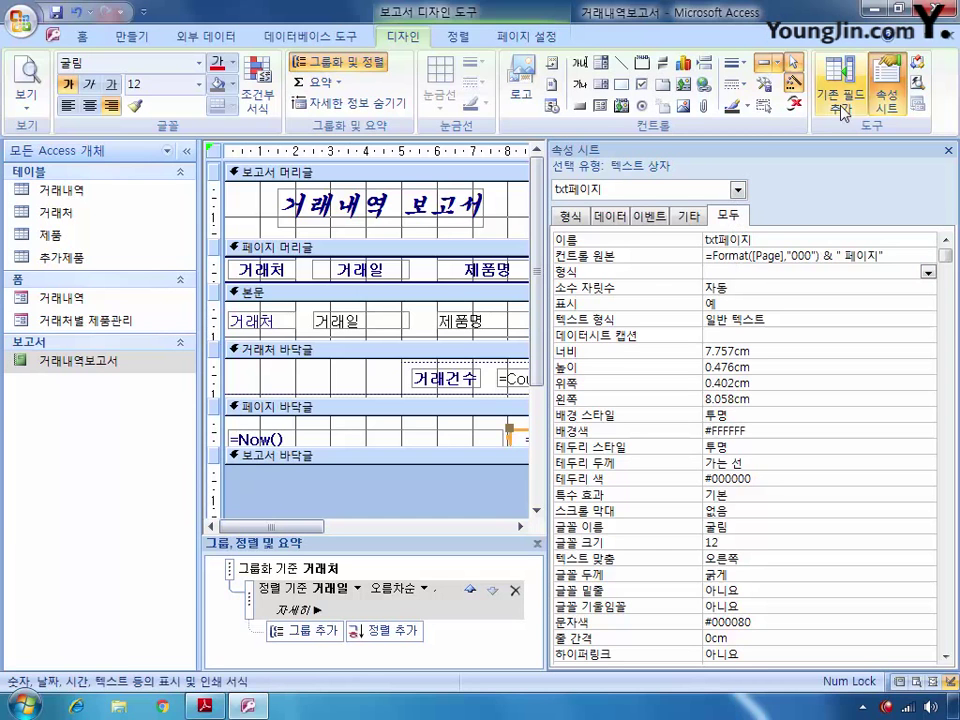
key(ctrl+F4)
click(490, 402)
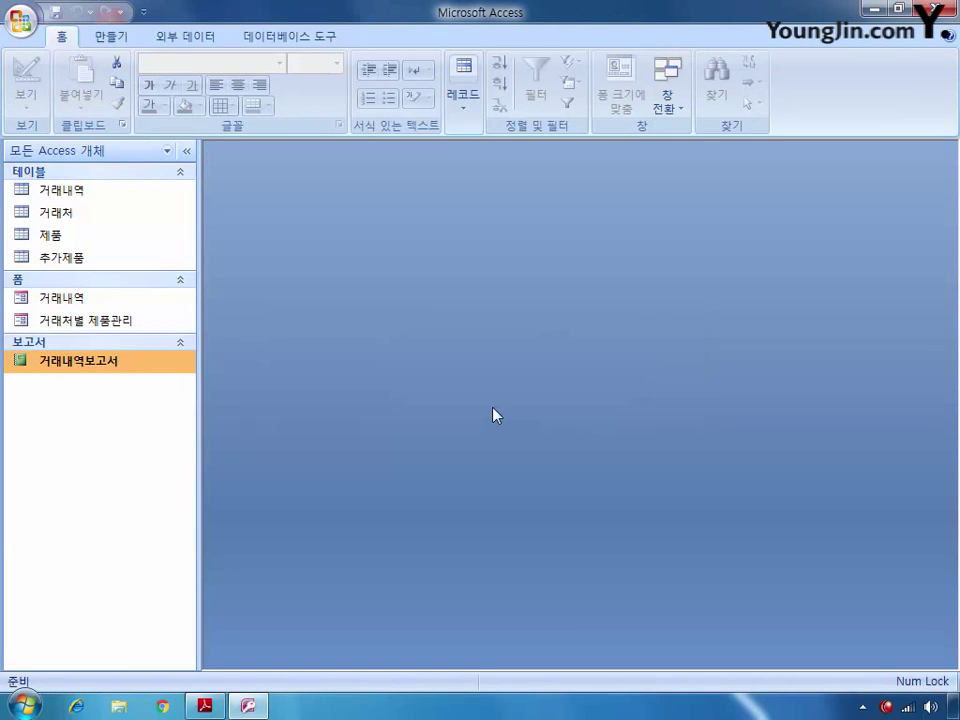
Step: Open the 거래처별 제품관리 form in design view and maximize its window
right_click(80, 320)
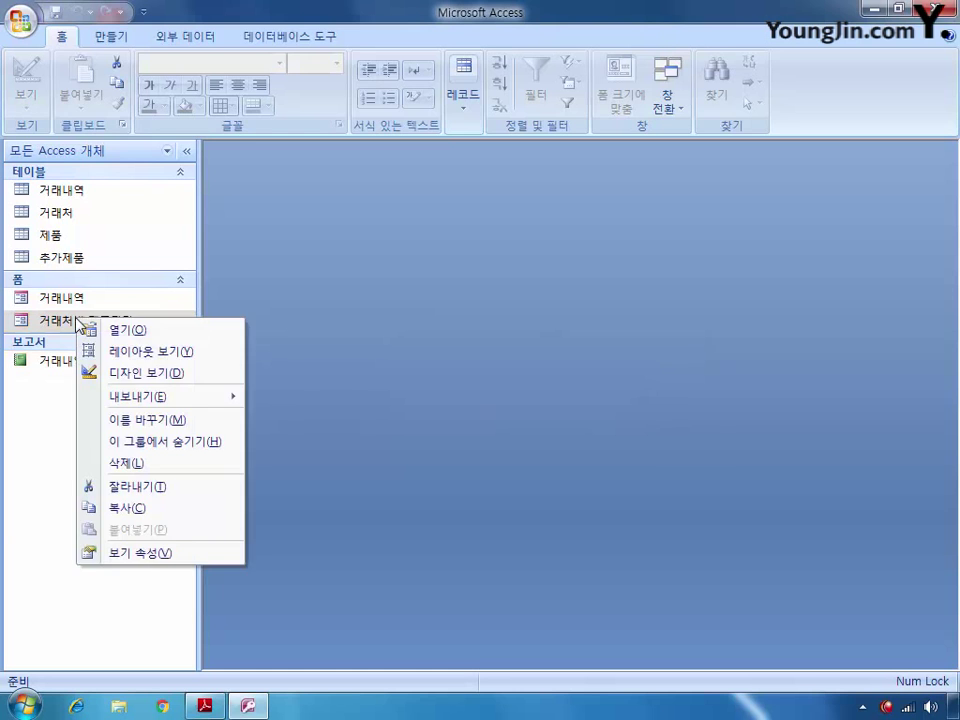
click(131, 374)
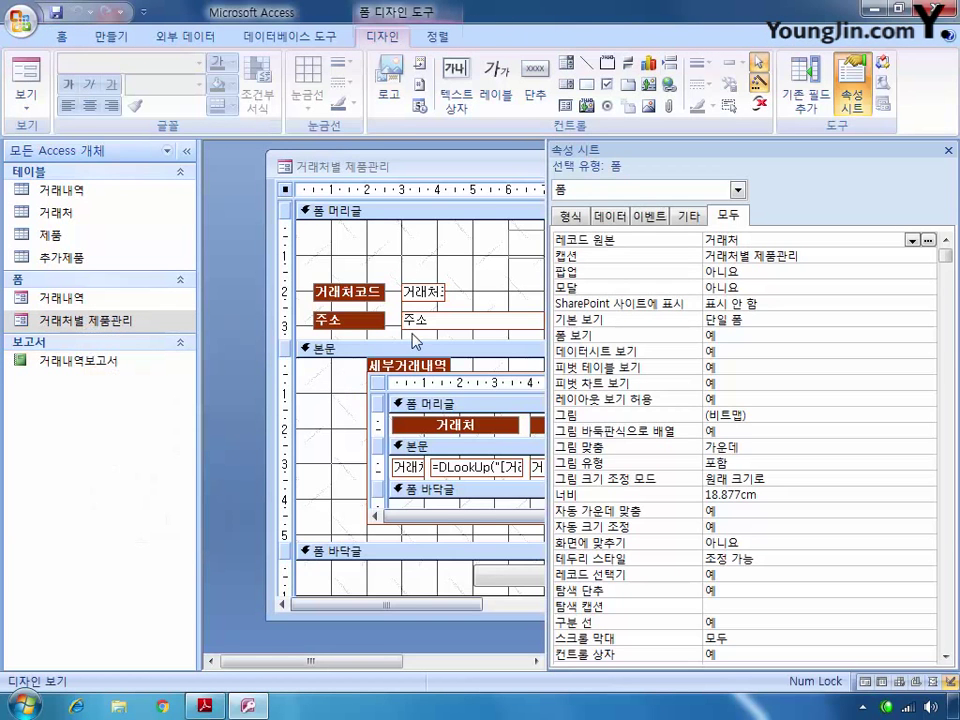
double_click(470, 168)
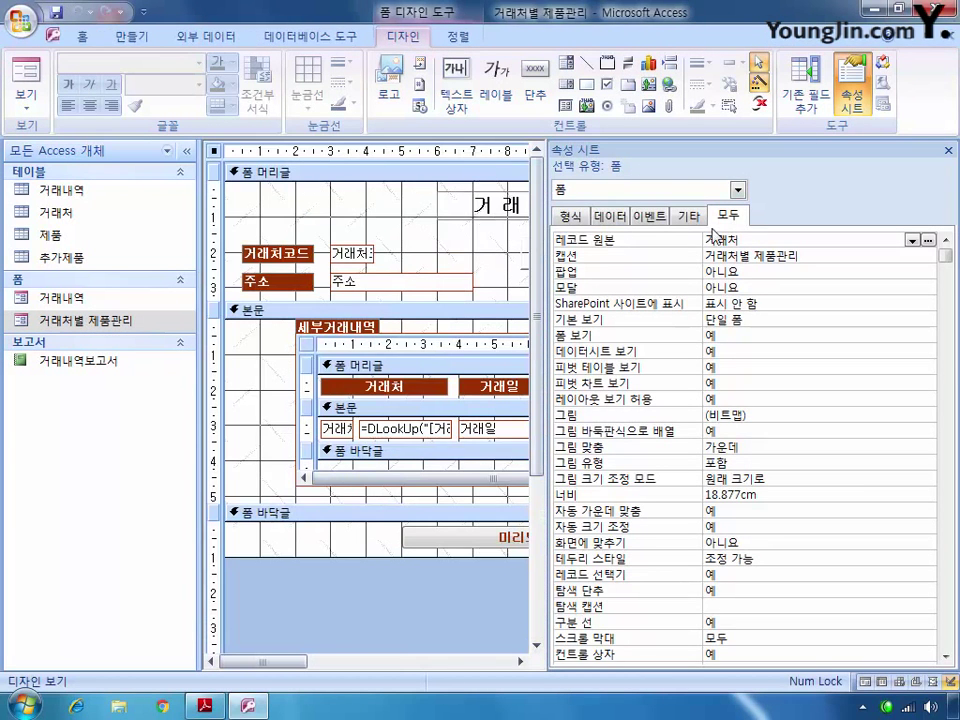
Step: Create an [이벤트 프로시저] for the On Click event of the cmd조회 button and open its code
click(738, 190)
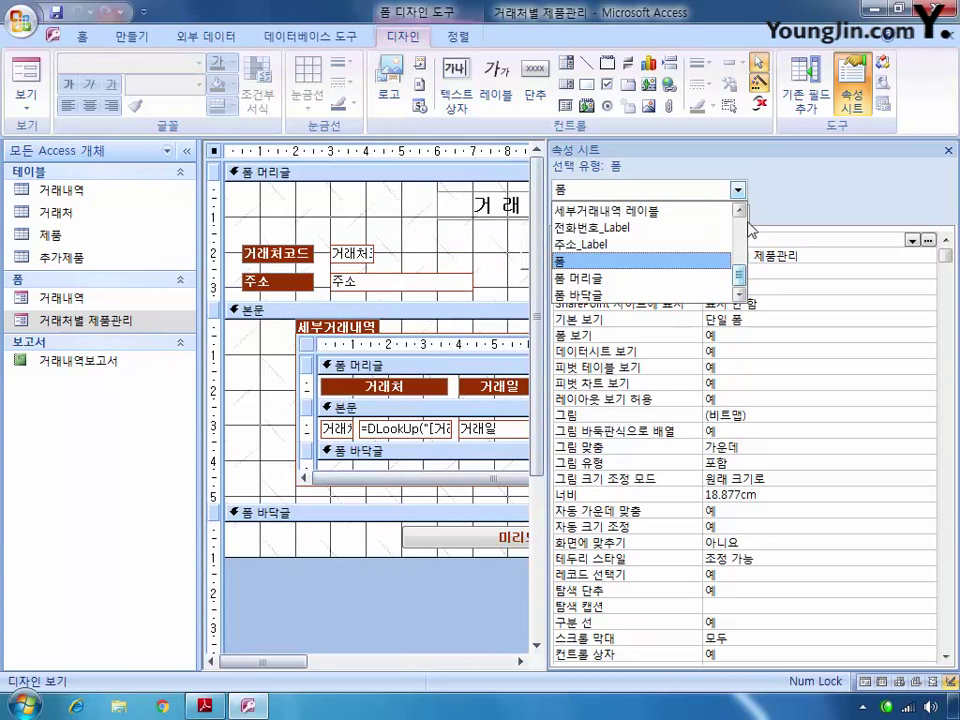
scroll(650, 250, up, 5)
click(640, 244)
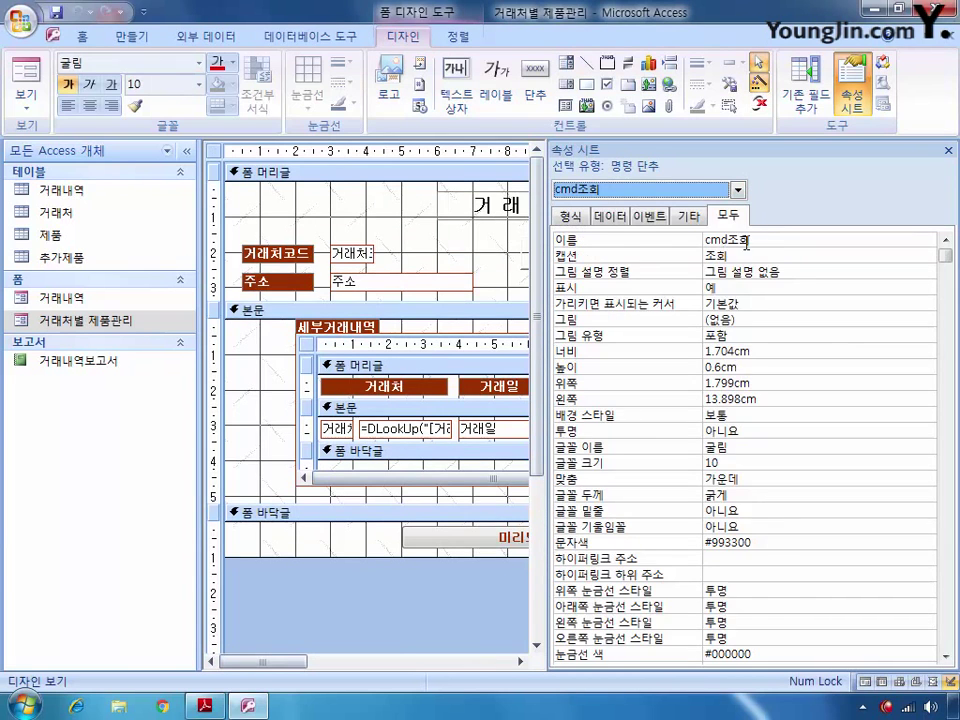
click(610, 216)
click(656, 216)
click(839, 247)
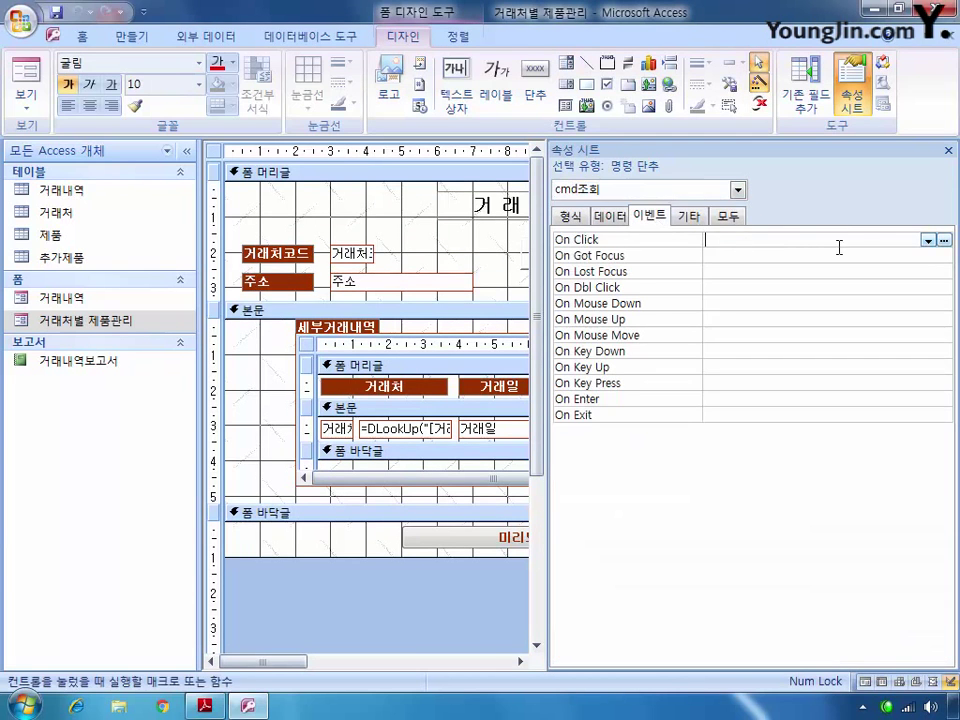
click(928, 241)
click(782, 253)
click(943, 241)
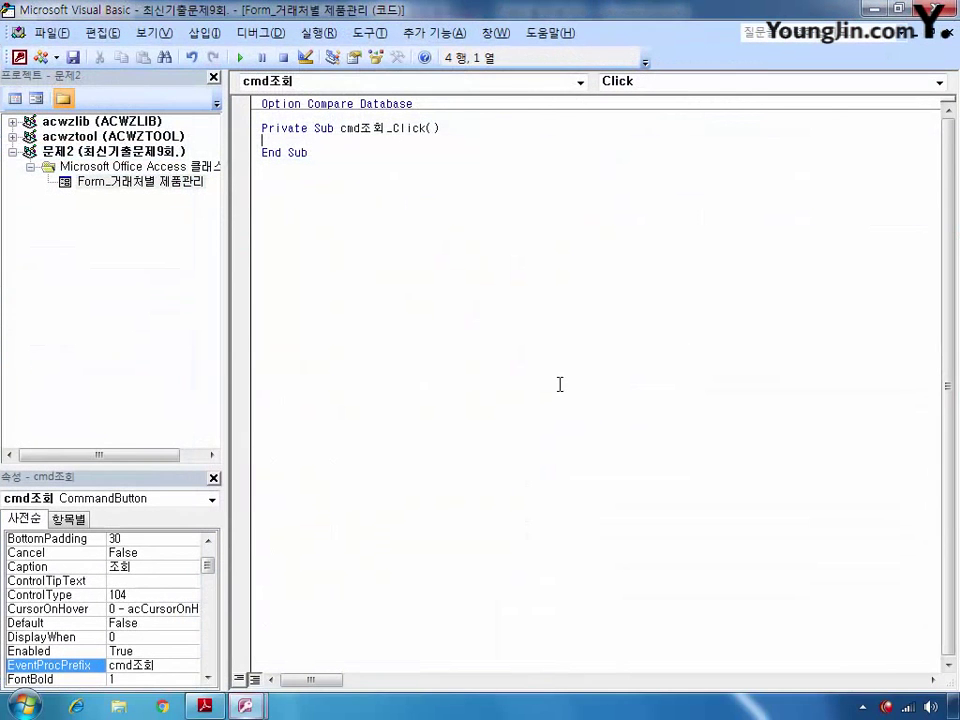
Step: Begin the statement in the cmd조회_Click procedure with the form's record source property, Me.RecordSource
text(ㅡ)
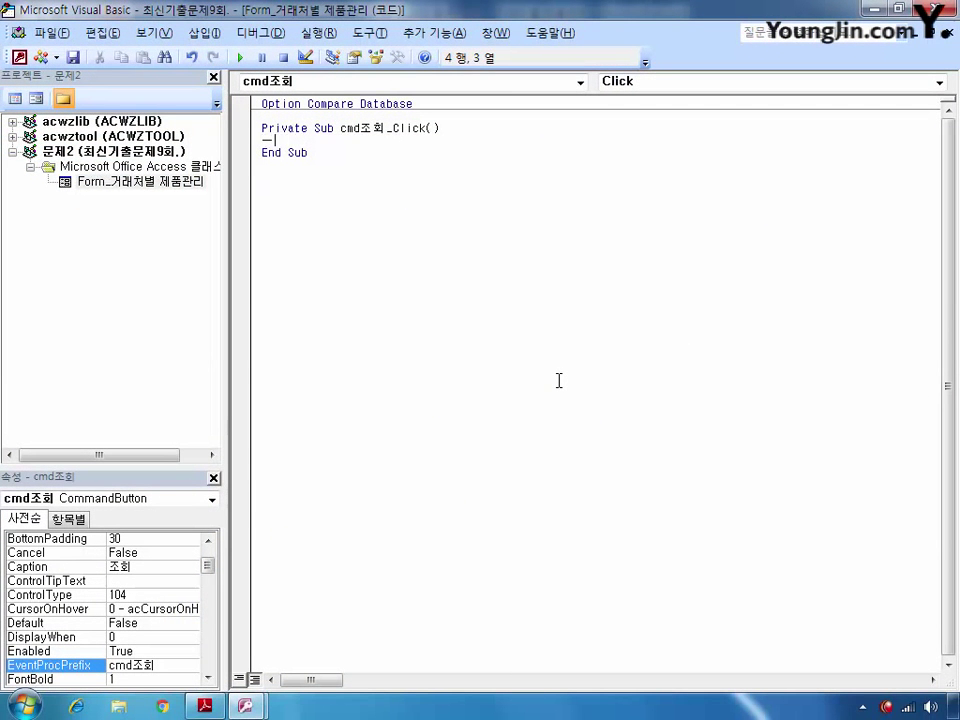
key(BackSpace)
text(me.ro)
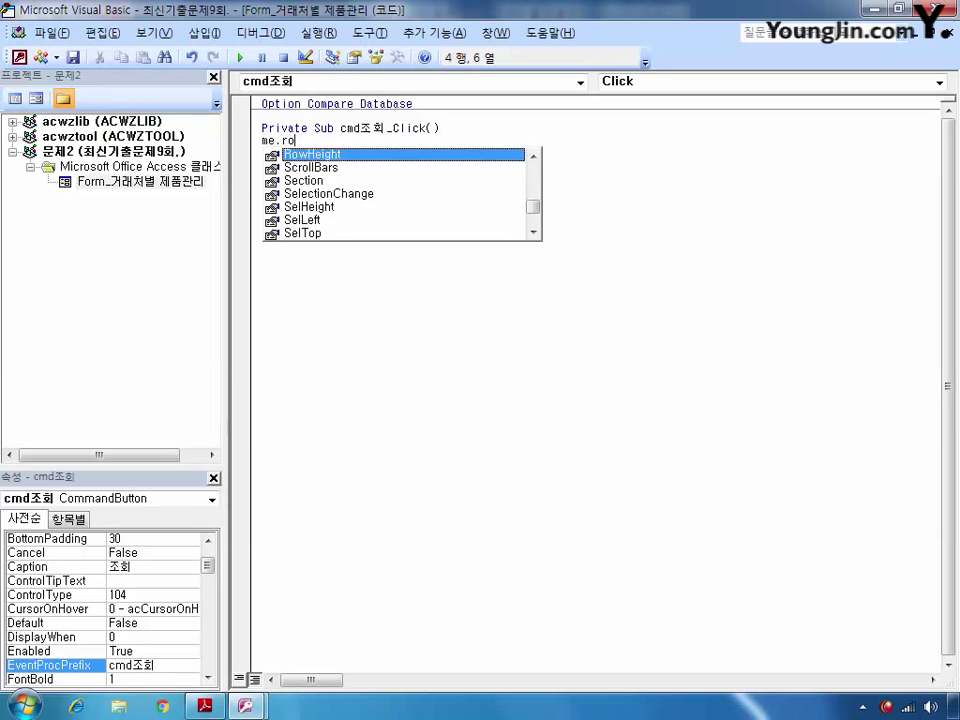
key(BackSpace)
text(ecord)
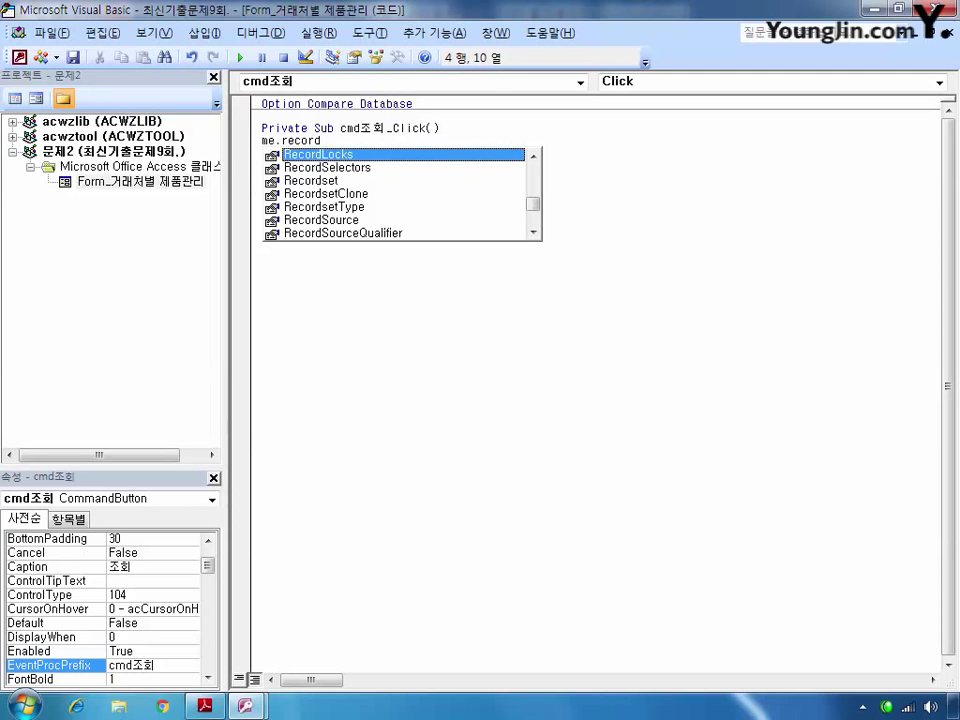
key(Down)
key(Down)
key(Down)
key(Down)
key(Down)
key(Tab)
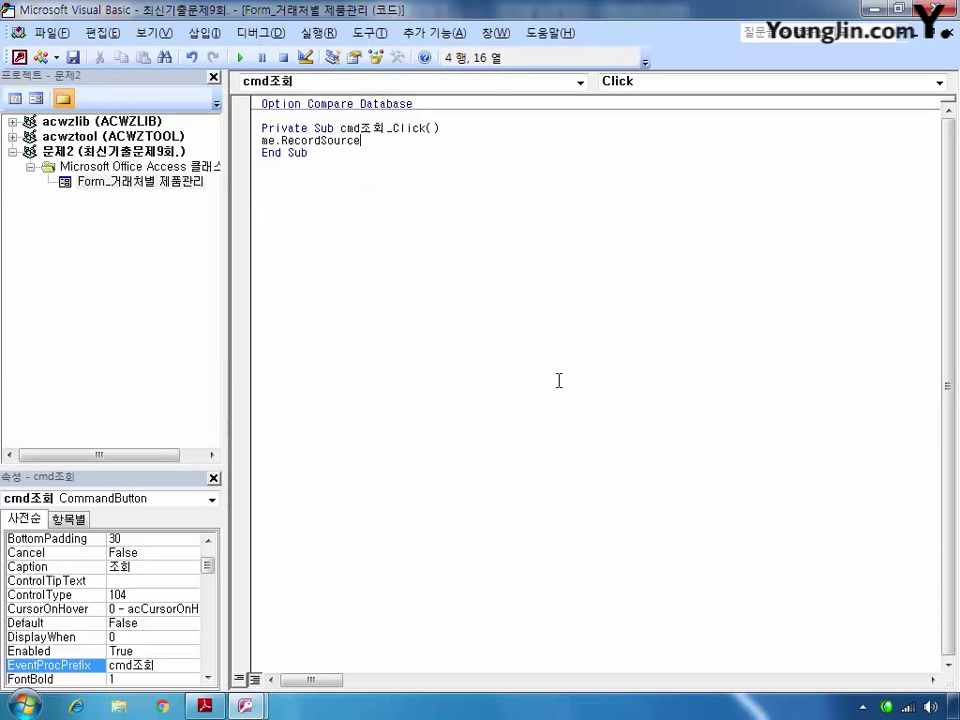
Step: Complete the statement with = "select * from 거래처 where 거래처명 like '*" & txt거래처명 & "*'" and return to the form design
text(= "select * foom)
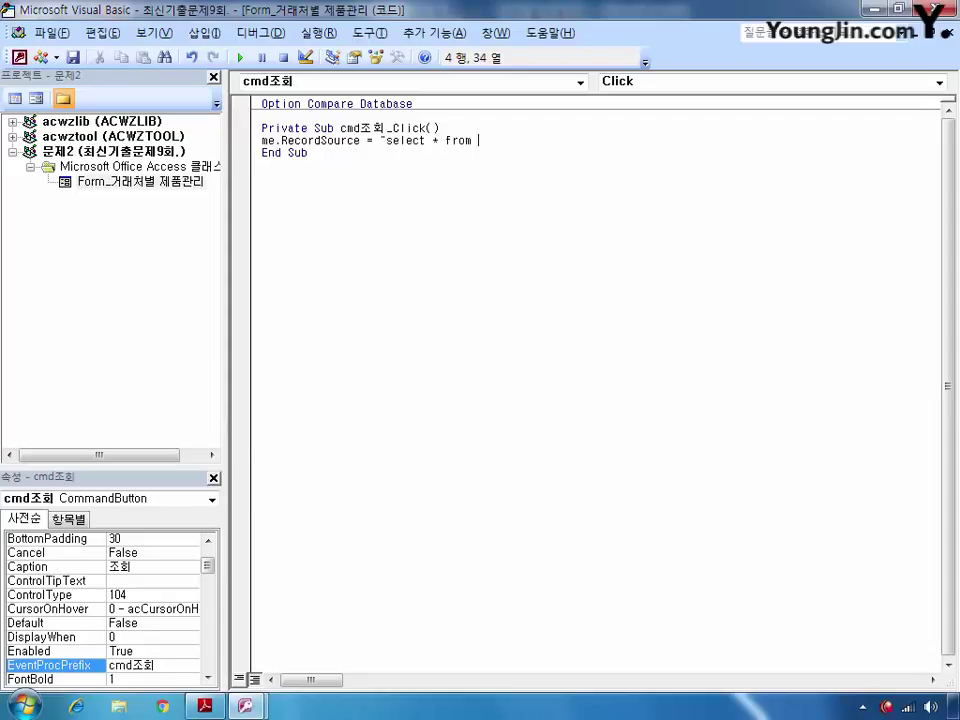
text( 거래처 where 거래처)
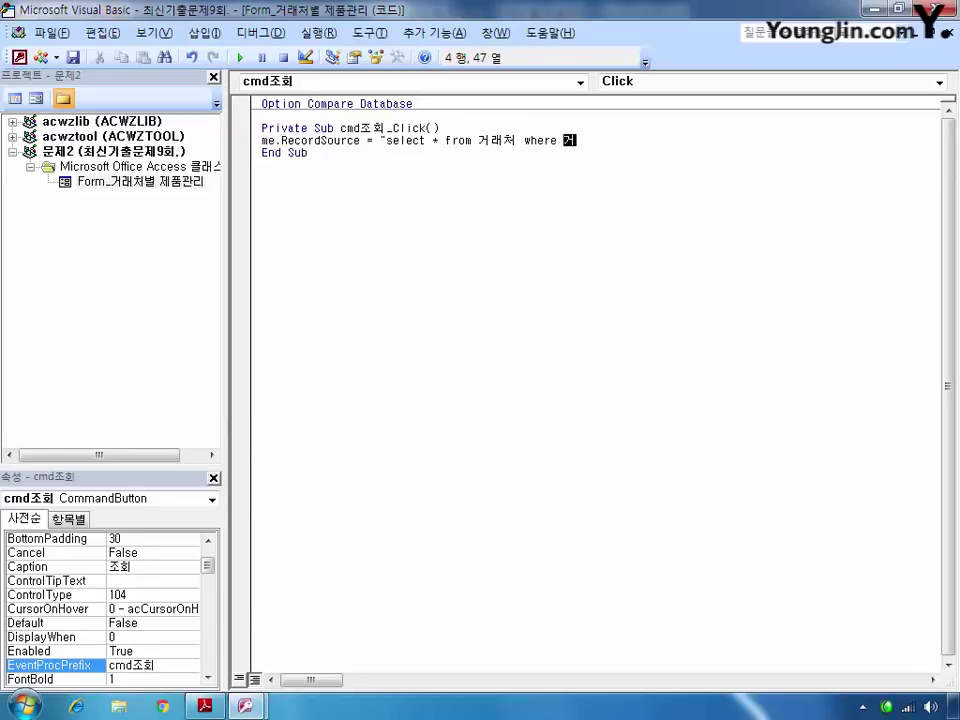
text(명 like '*)
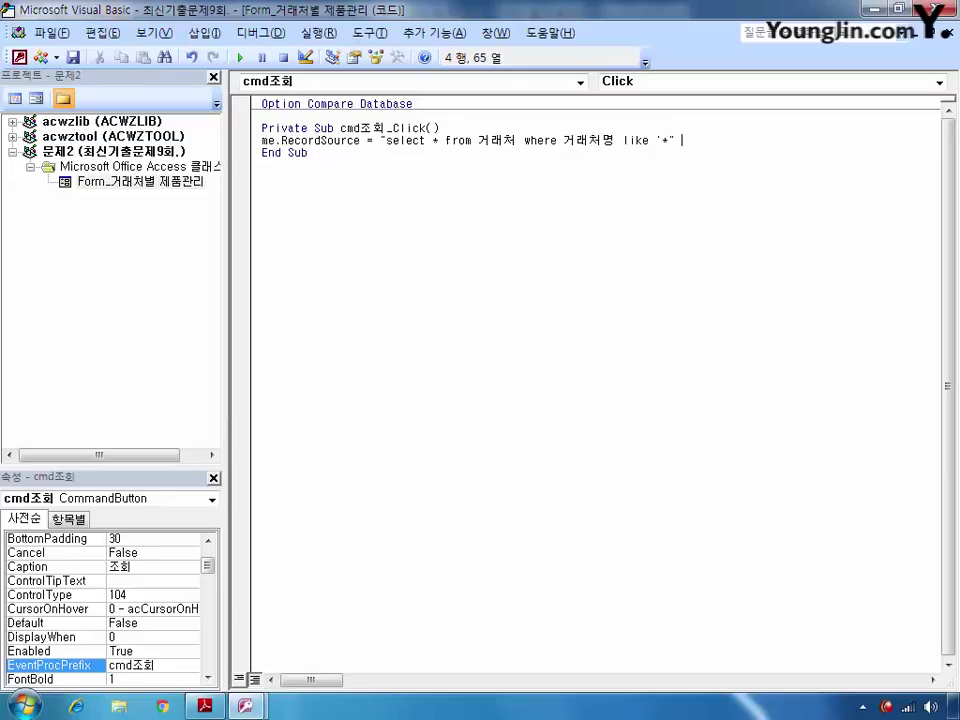
text(검색)
key(BackSpace)
key(BackSpace)
text(txt거래처명 )
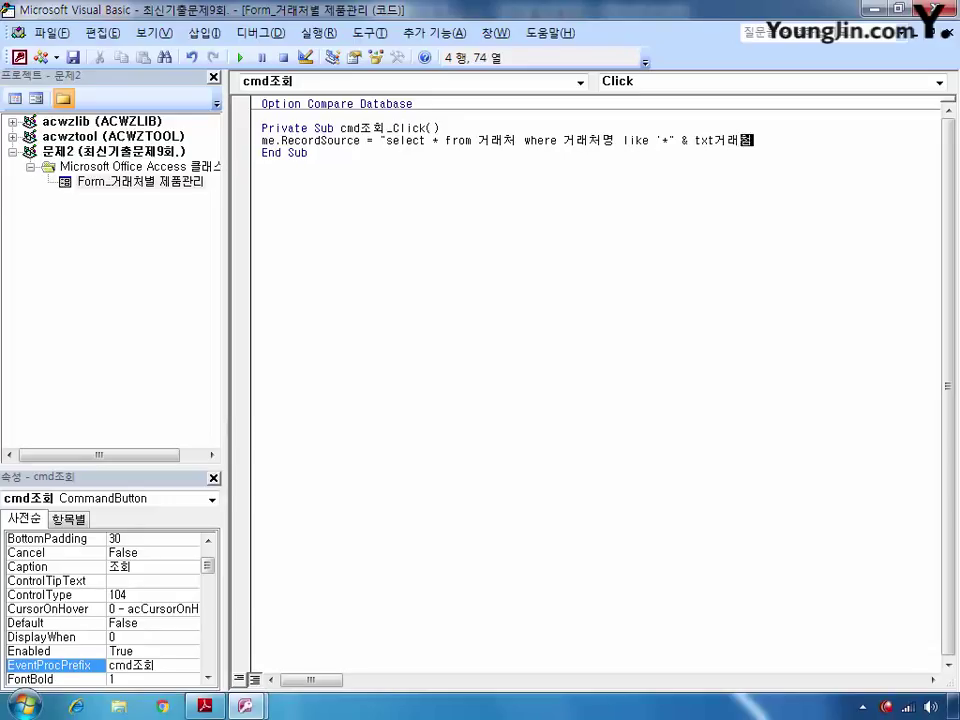
text(& "*)
key(alt+q)
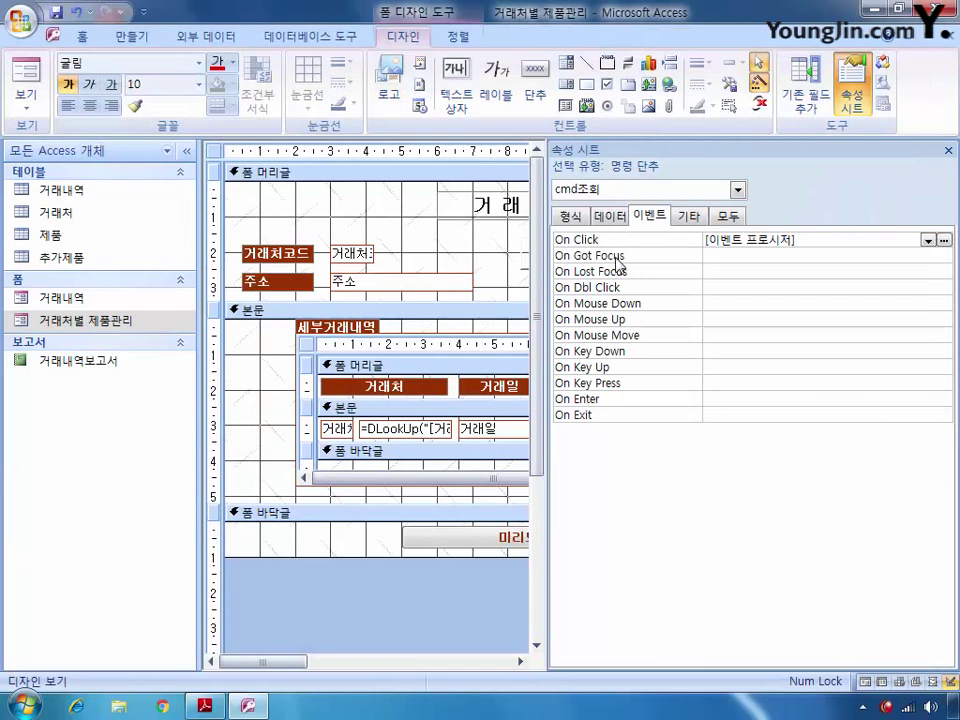
Step: Create an [이벤트 프로시저] for the On Click event of the cmd미리보기 button and open its code
click(737, 189)
drag(740, 243, 741, 225)
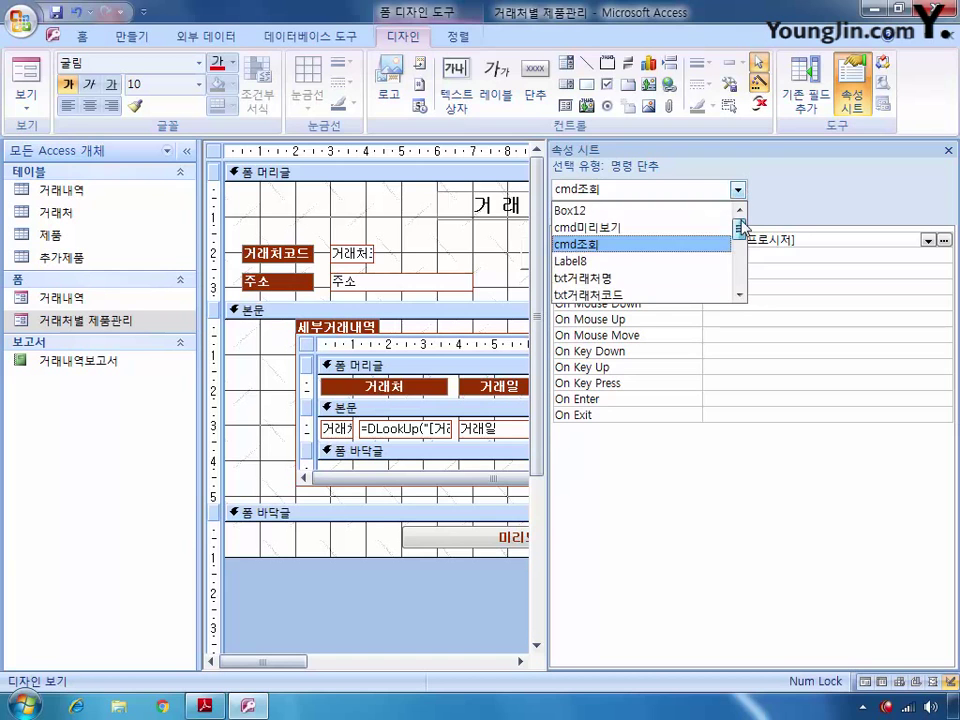
click(705, 227)
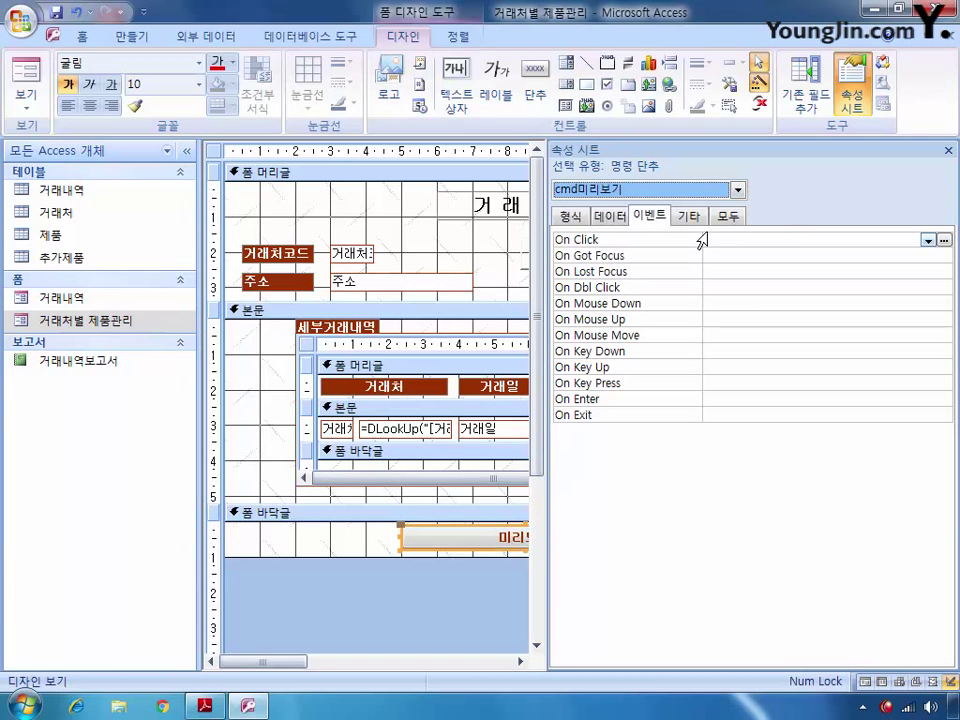
click(928, 241)
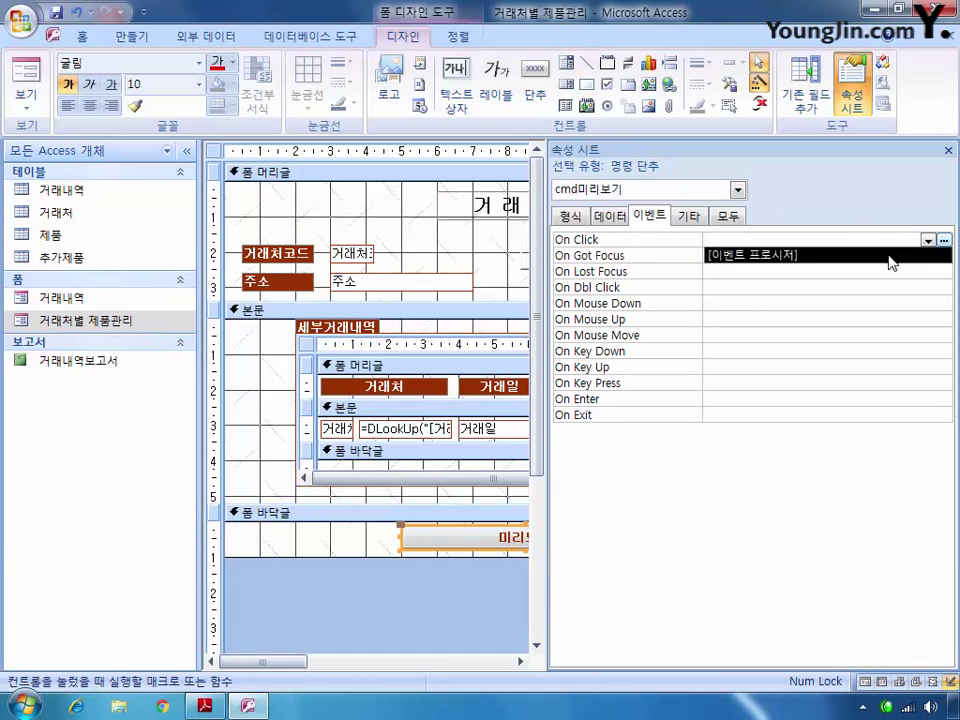
click(891, 259)
click(943, 241)
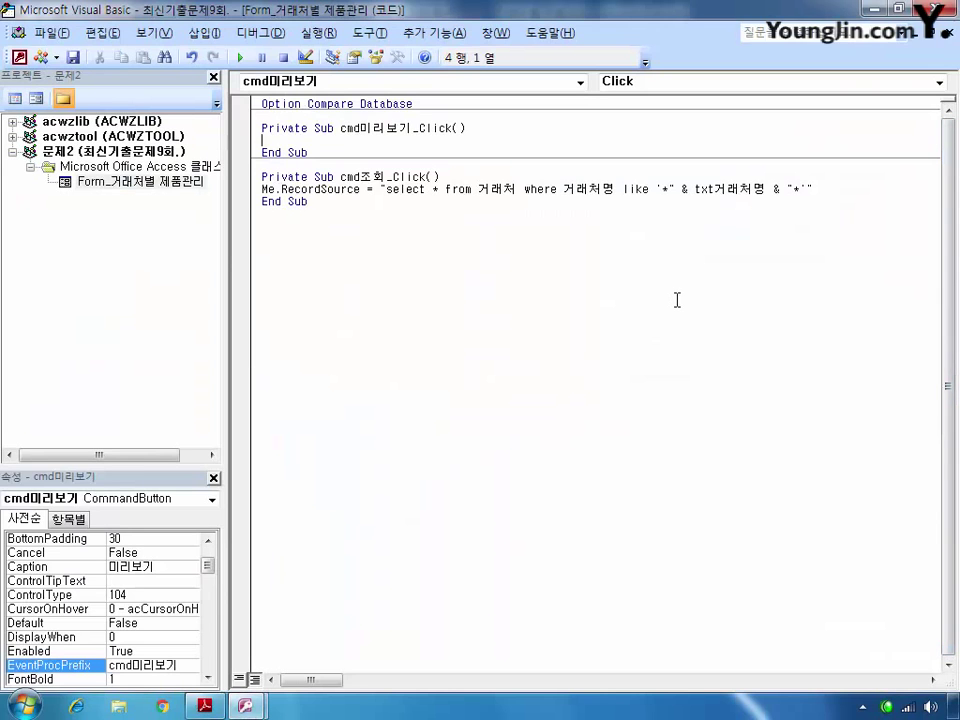